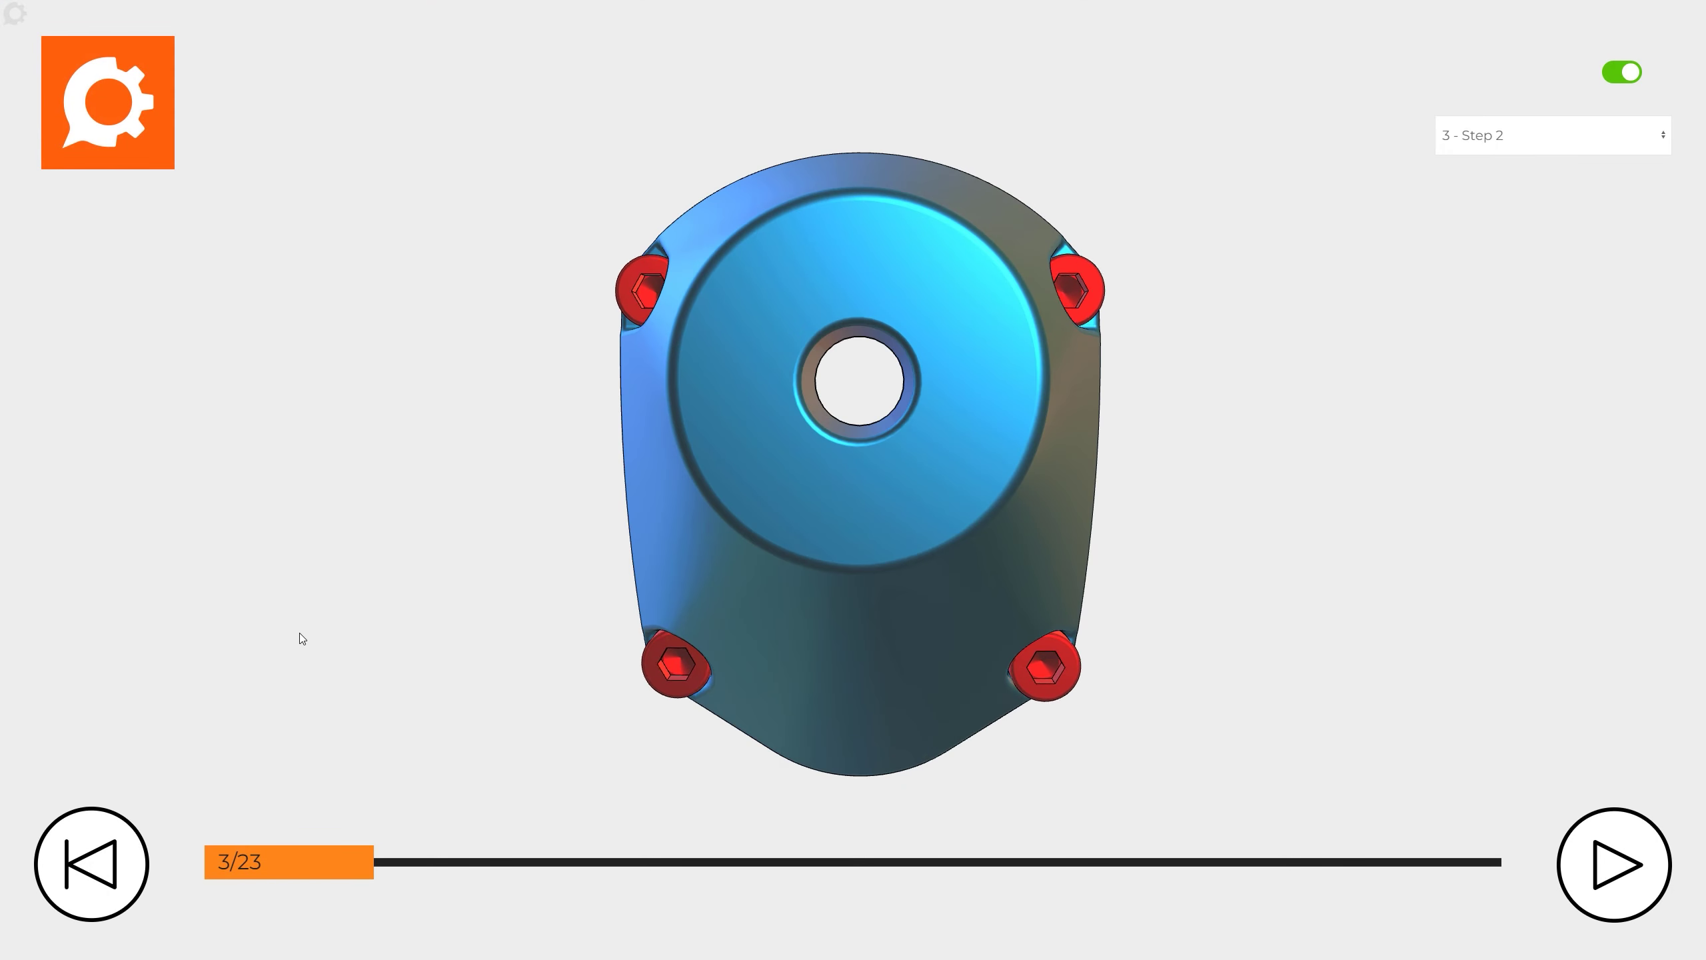
- Play the next step of the drill instructions in the viewer
left_click(1590, 850)
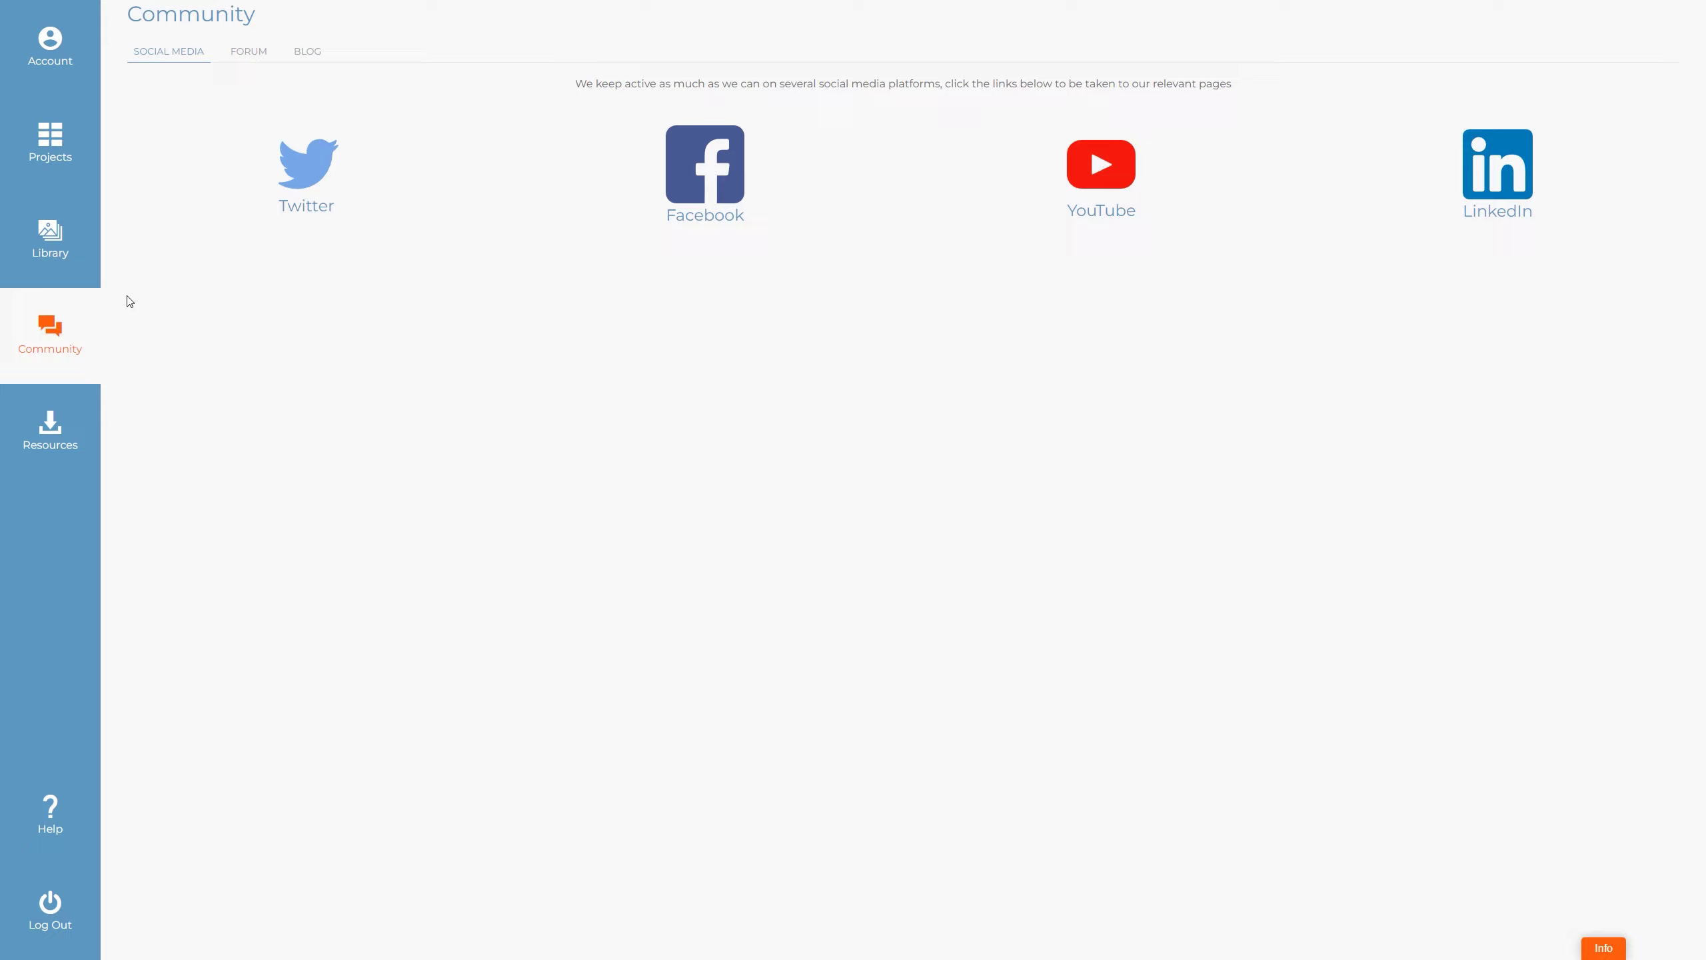
- Add an overlay called 'Custom Overlay' under Library > Overlays and start editing it
left_click(81, 267)
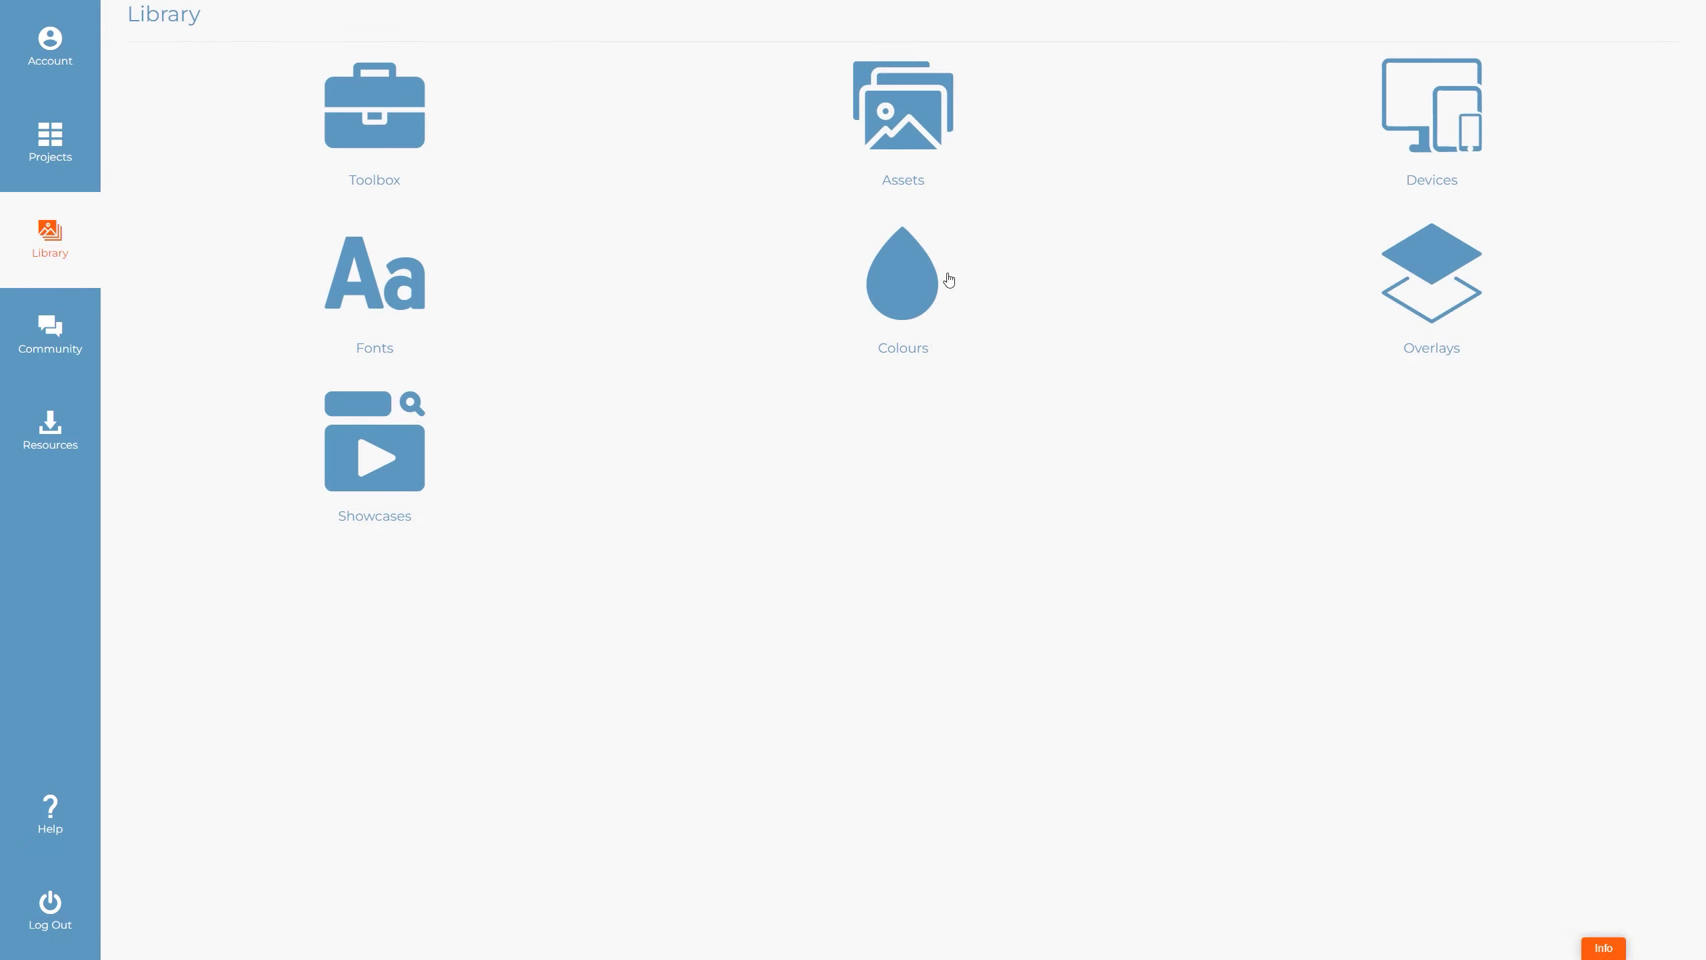
left_click(1420, 300)
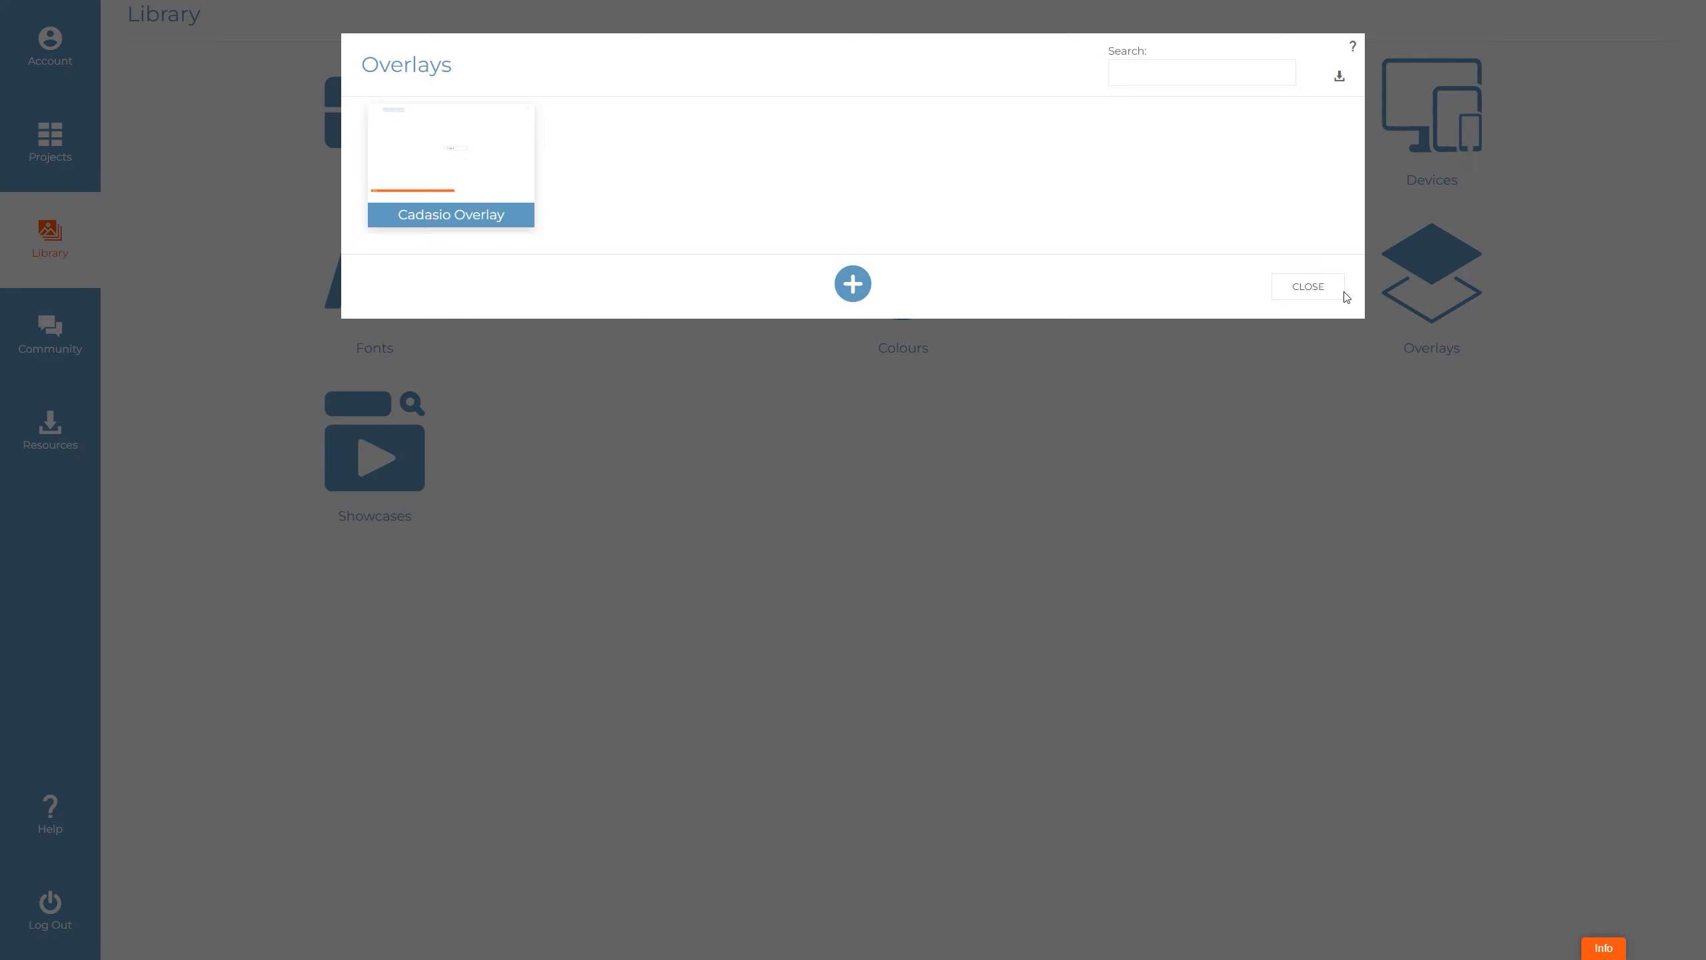
left_click(854, 295)
type("Custom Overlay")
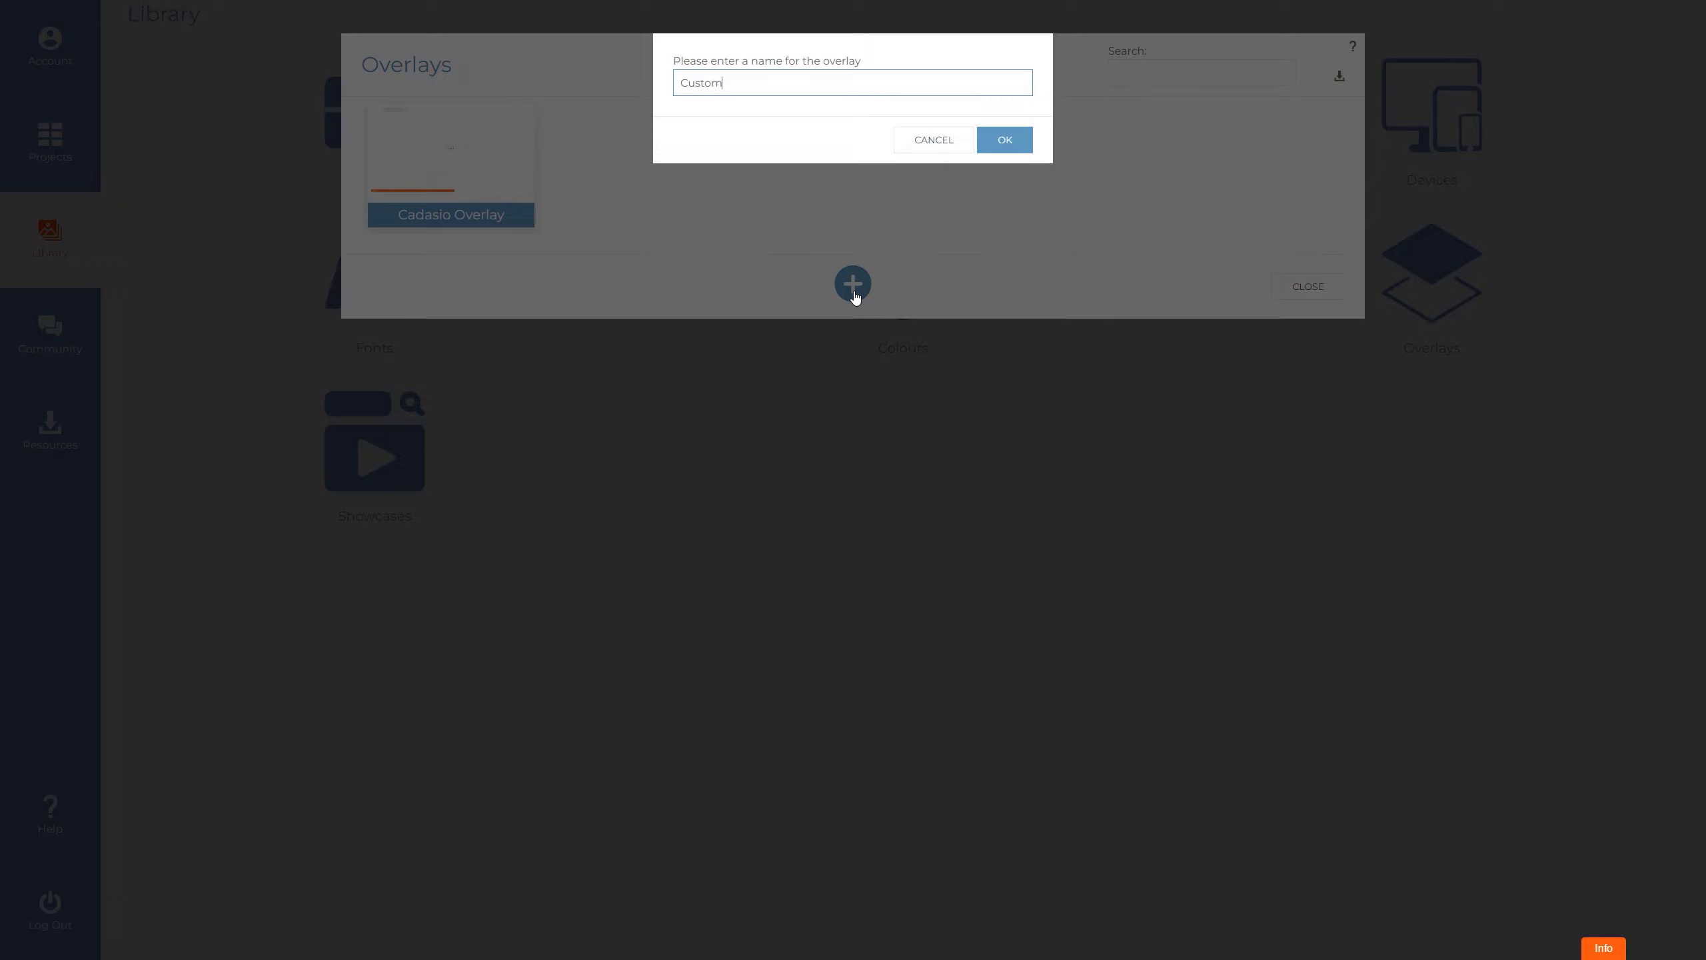
left_click(1004, 142)
mouse_move(443, 131)
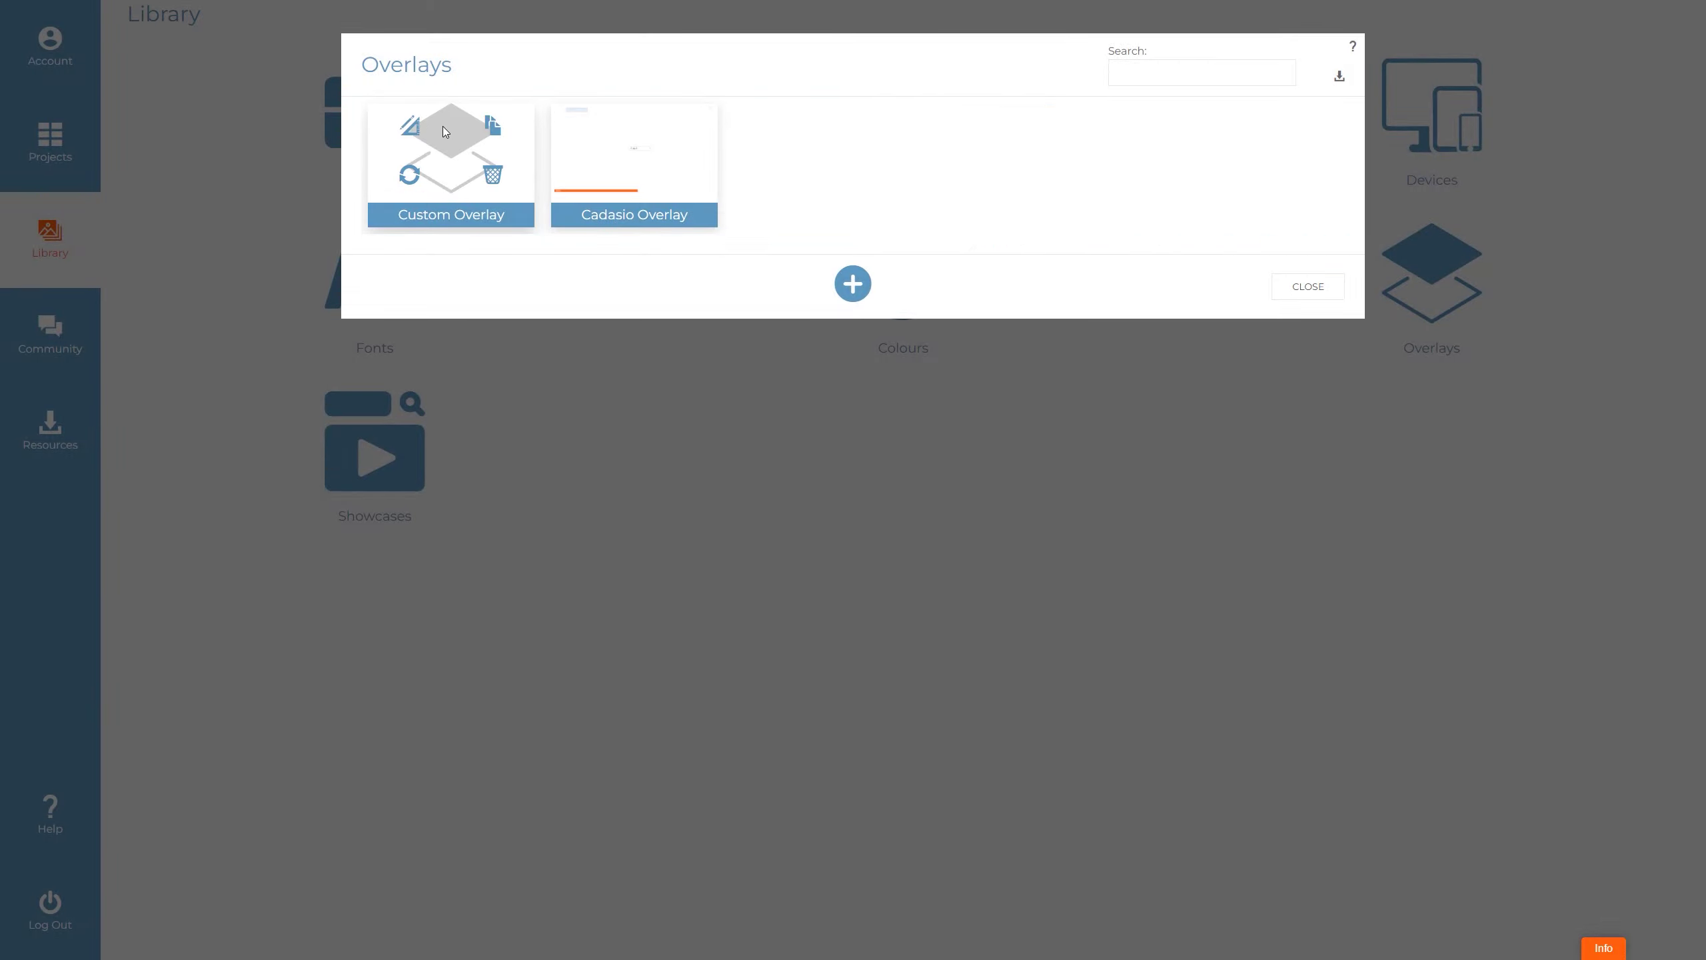
left_click(410, 128)
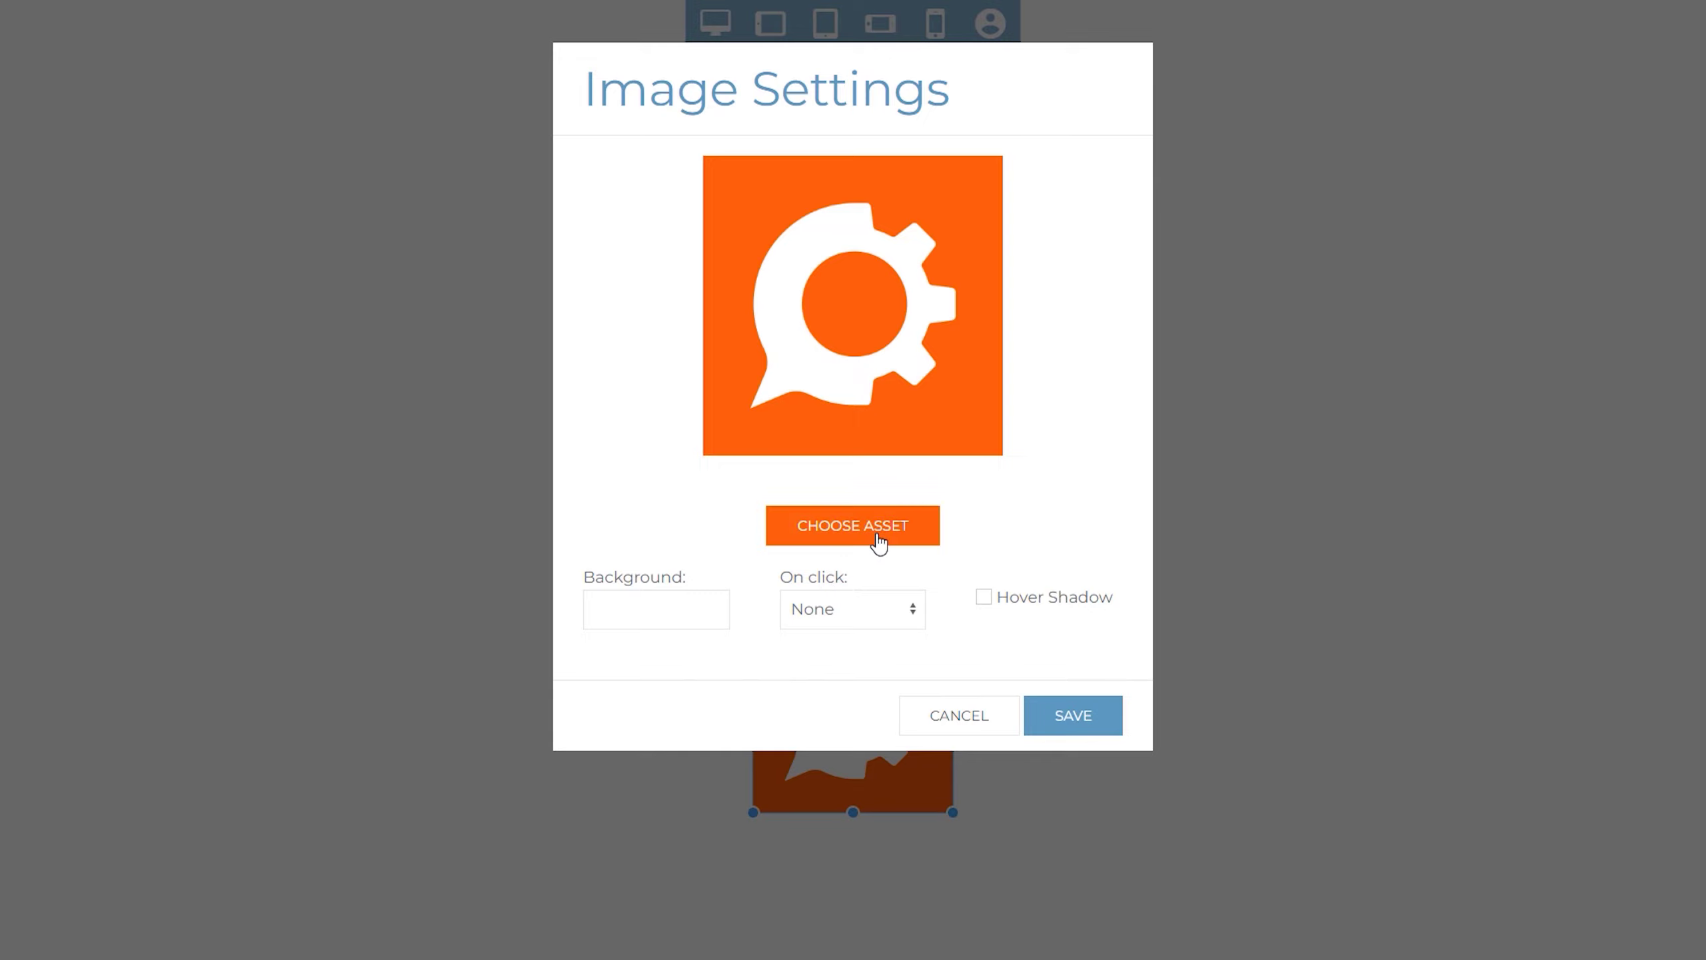
left_click(914, 620)
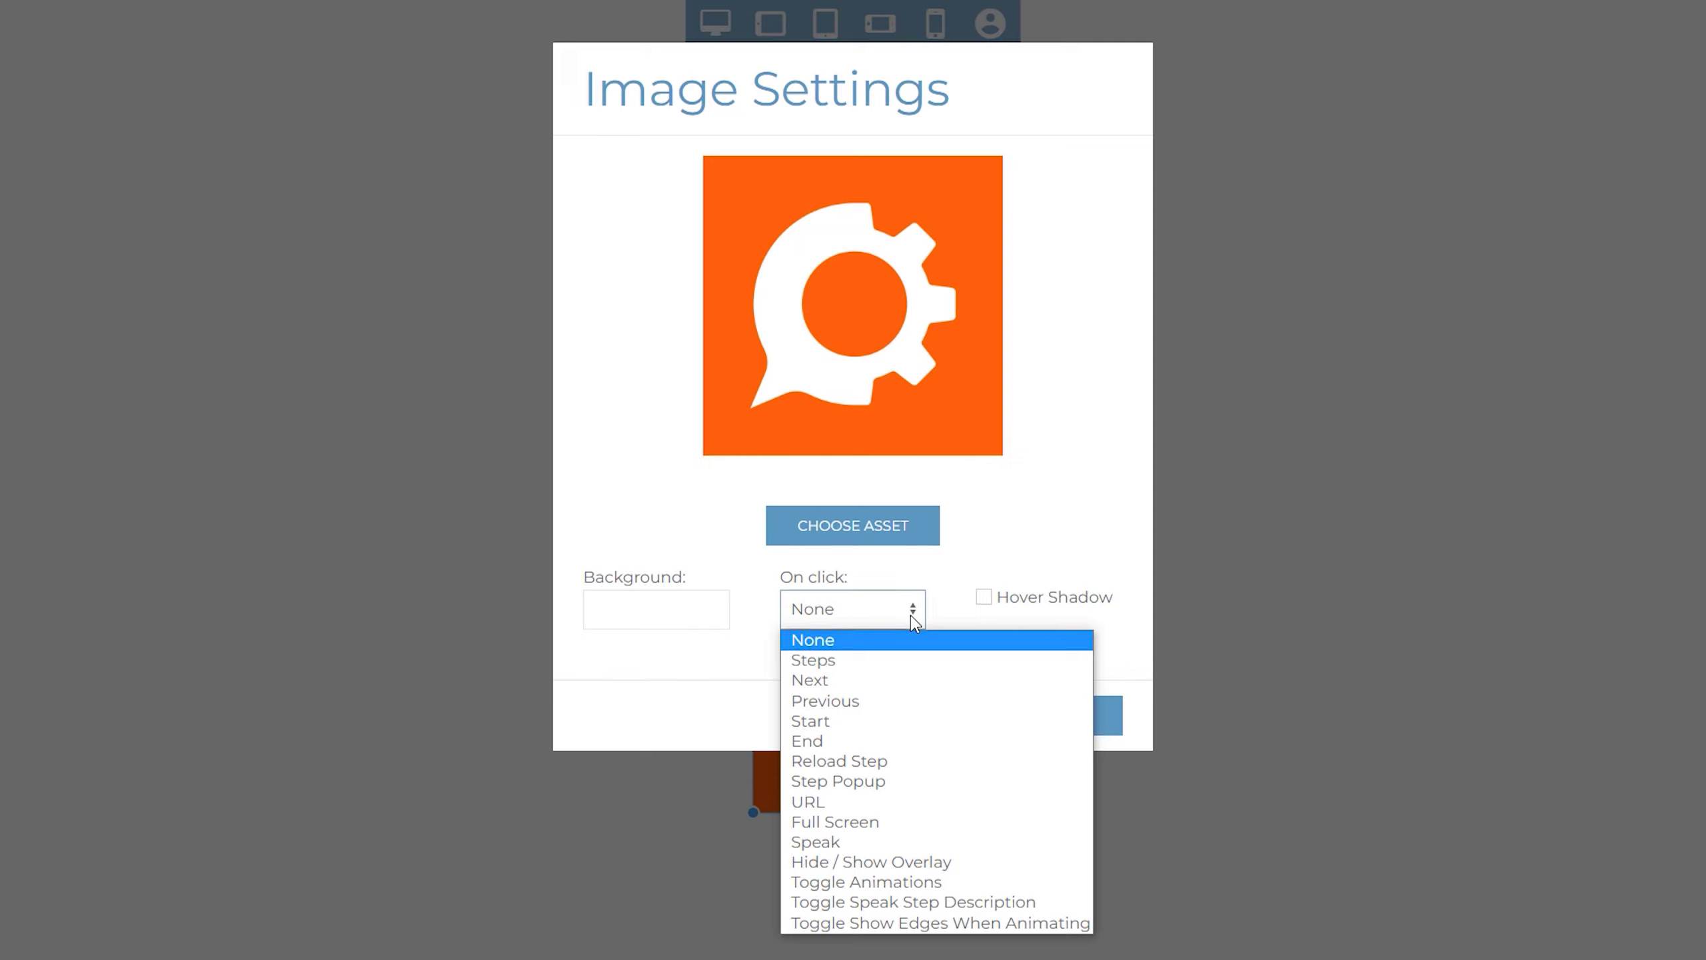
left_click(885, 802)
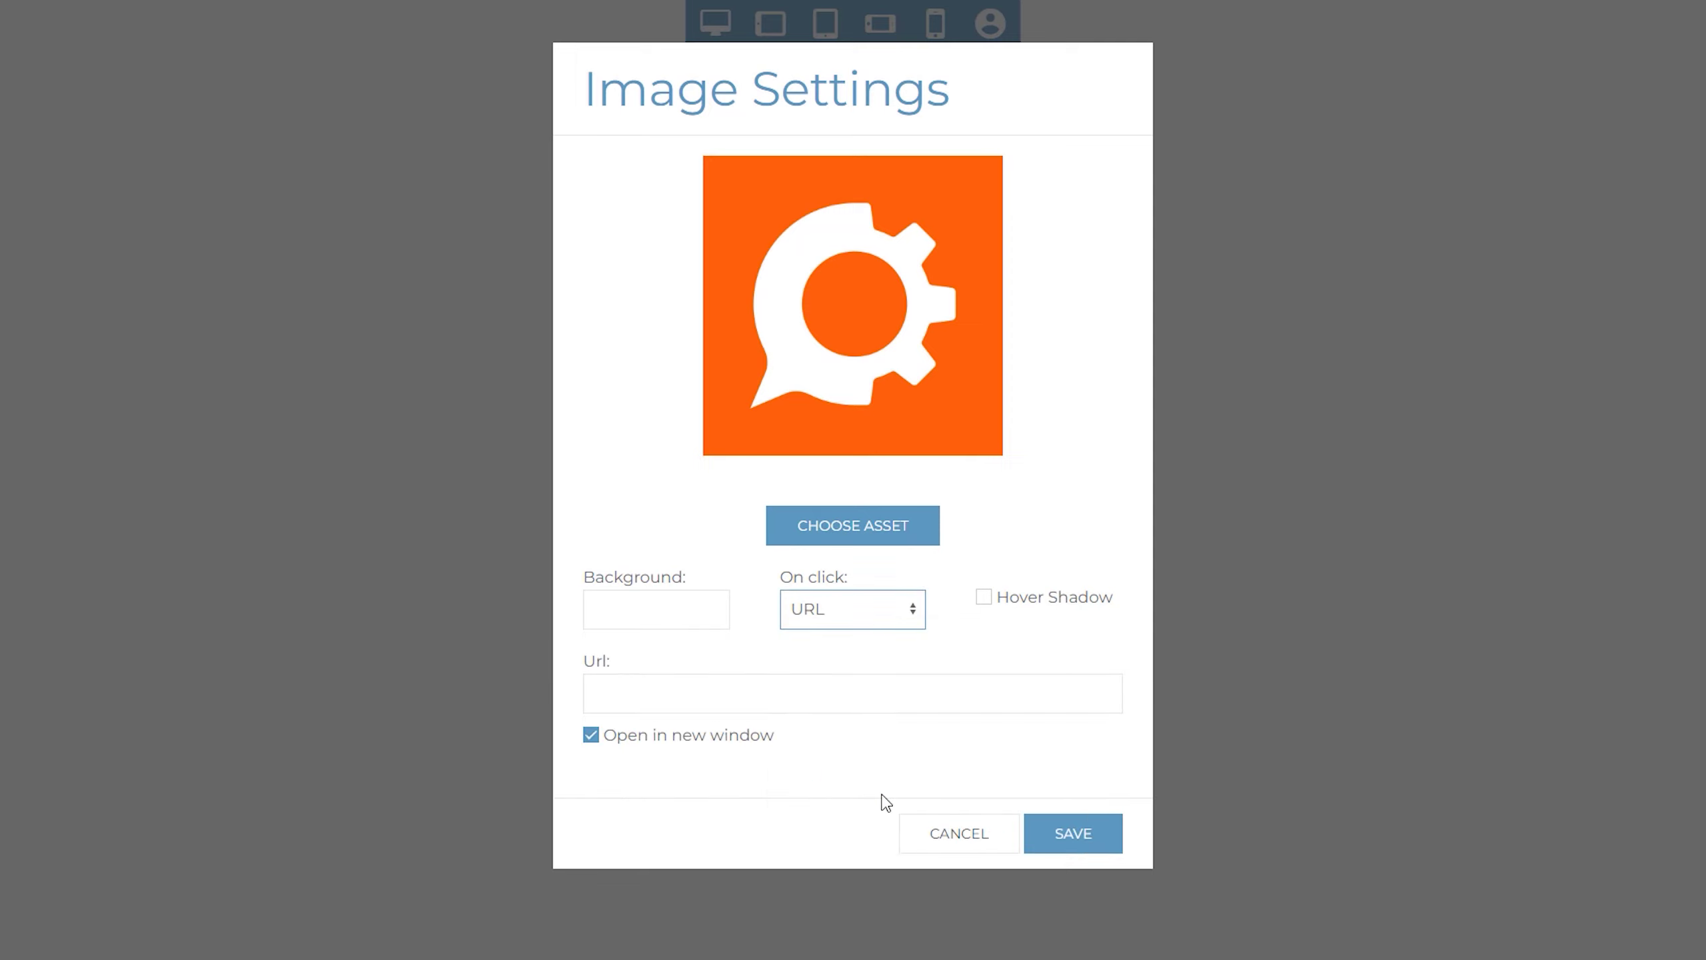
left_click(751, 695)
type("www.ca")
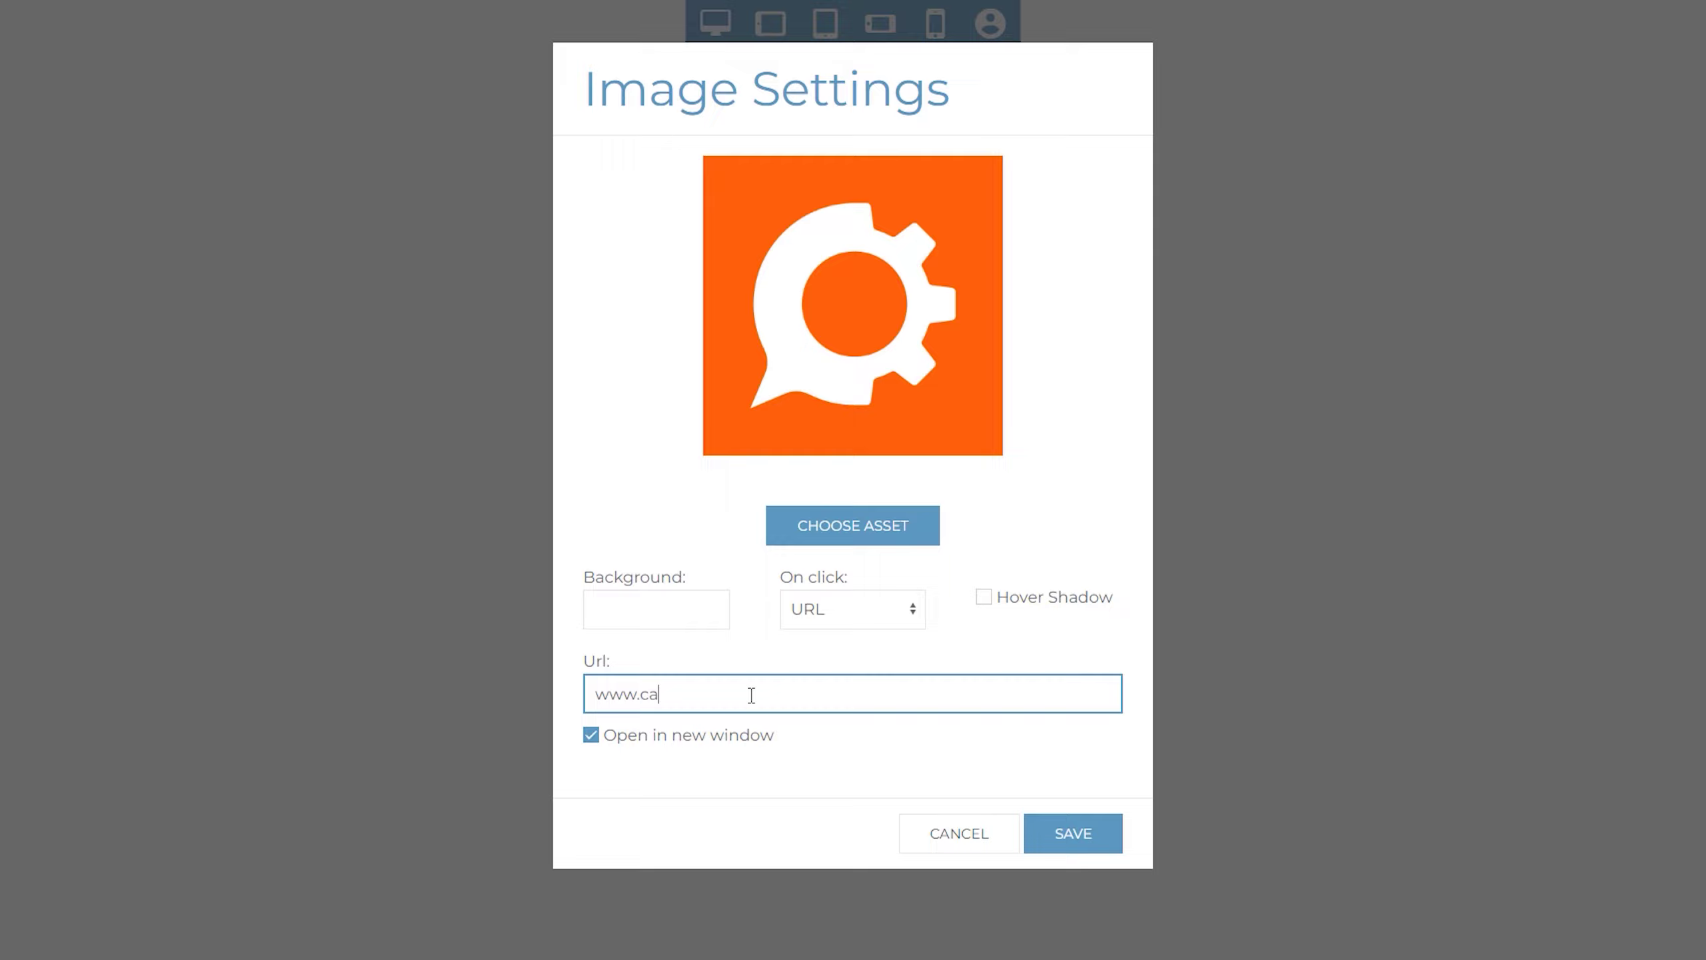
type("dasio.com")
left_click(1069, 832)
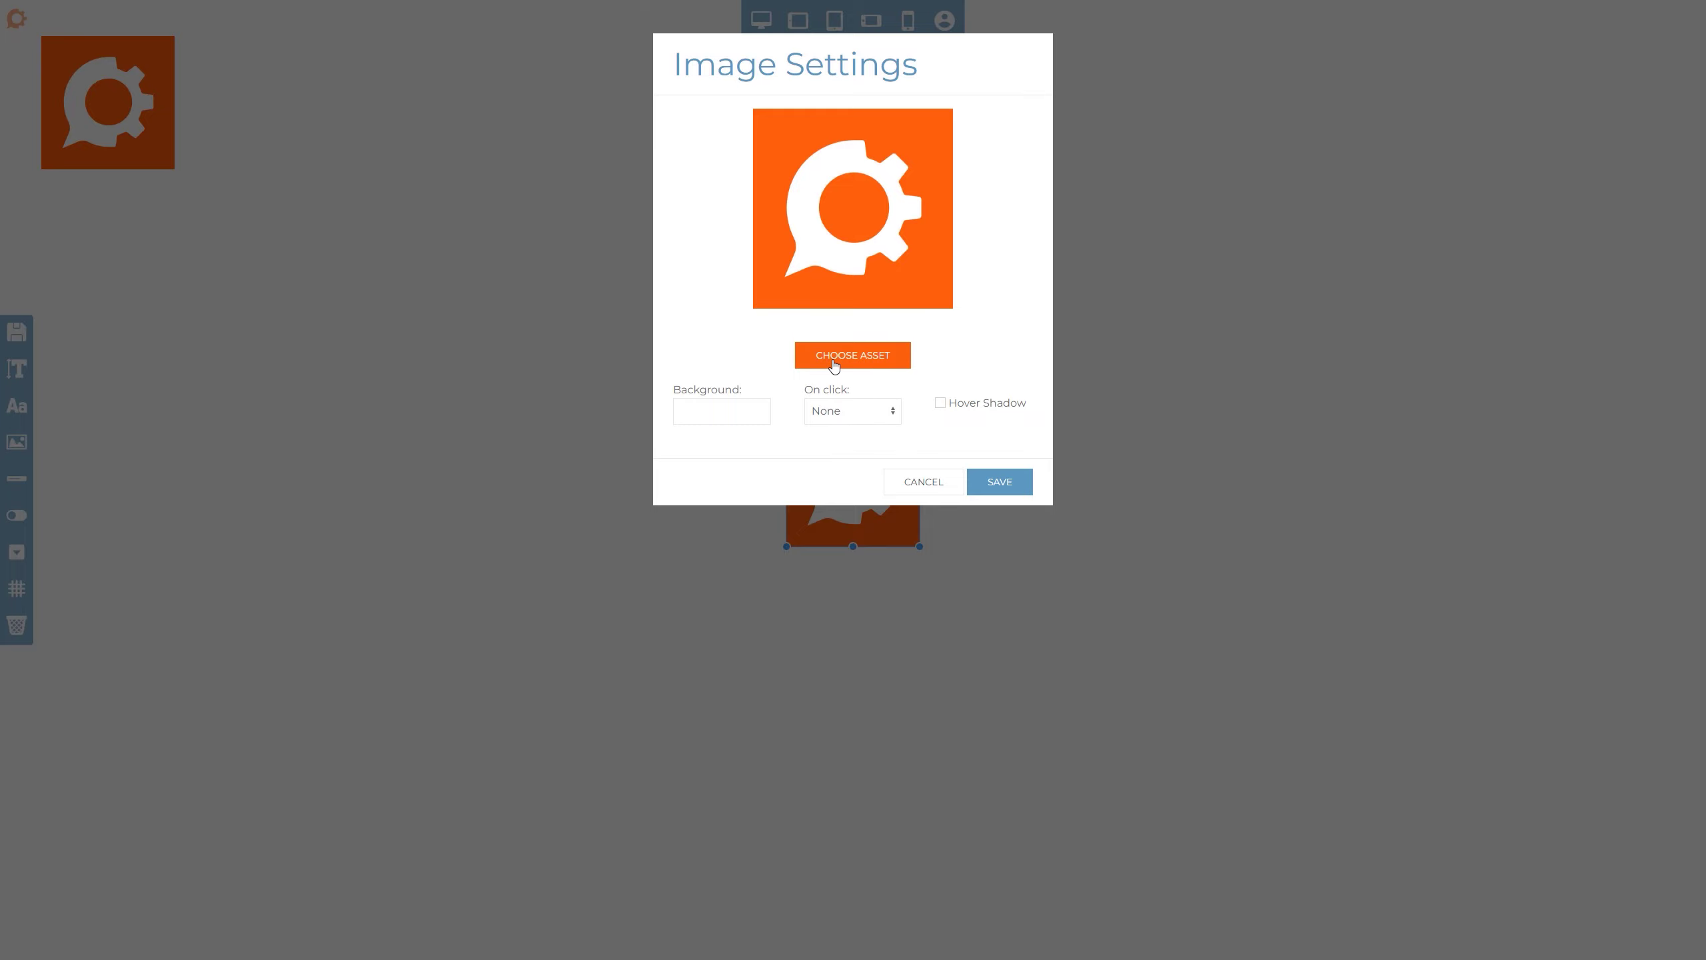
- Replace the lower logo image with the Line-Simple back icon
left_click(833, 364)
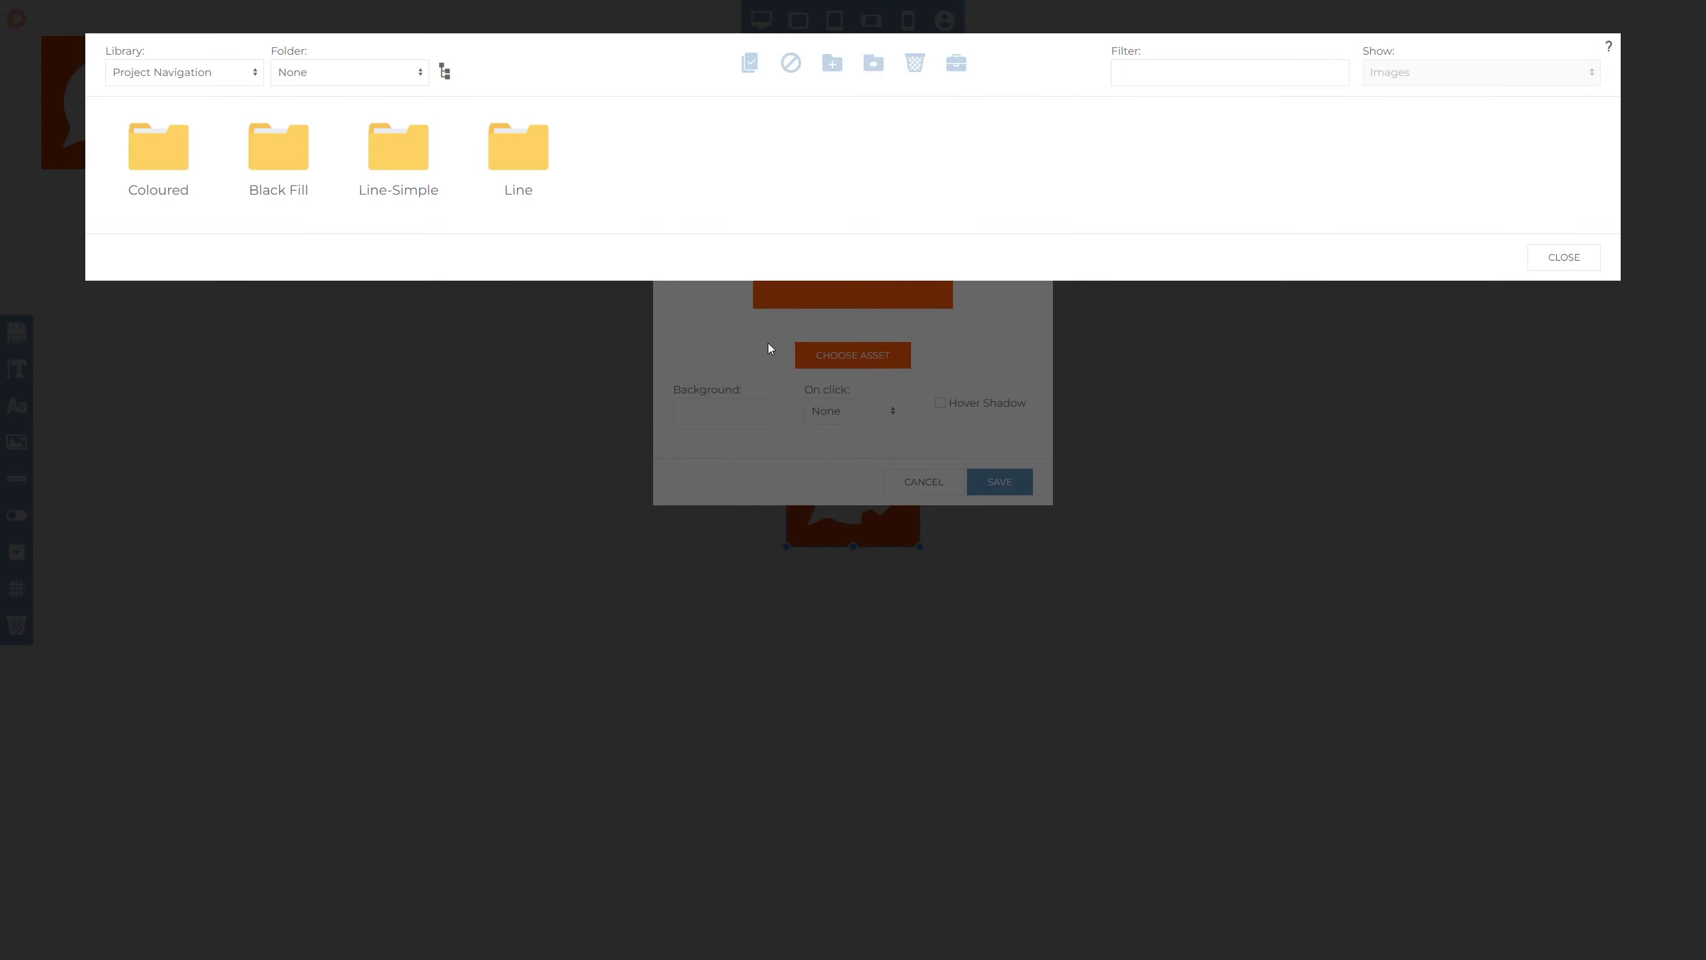
left_click(404, 155)
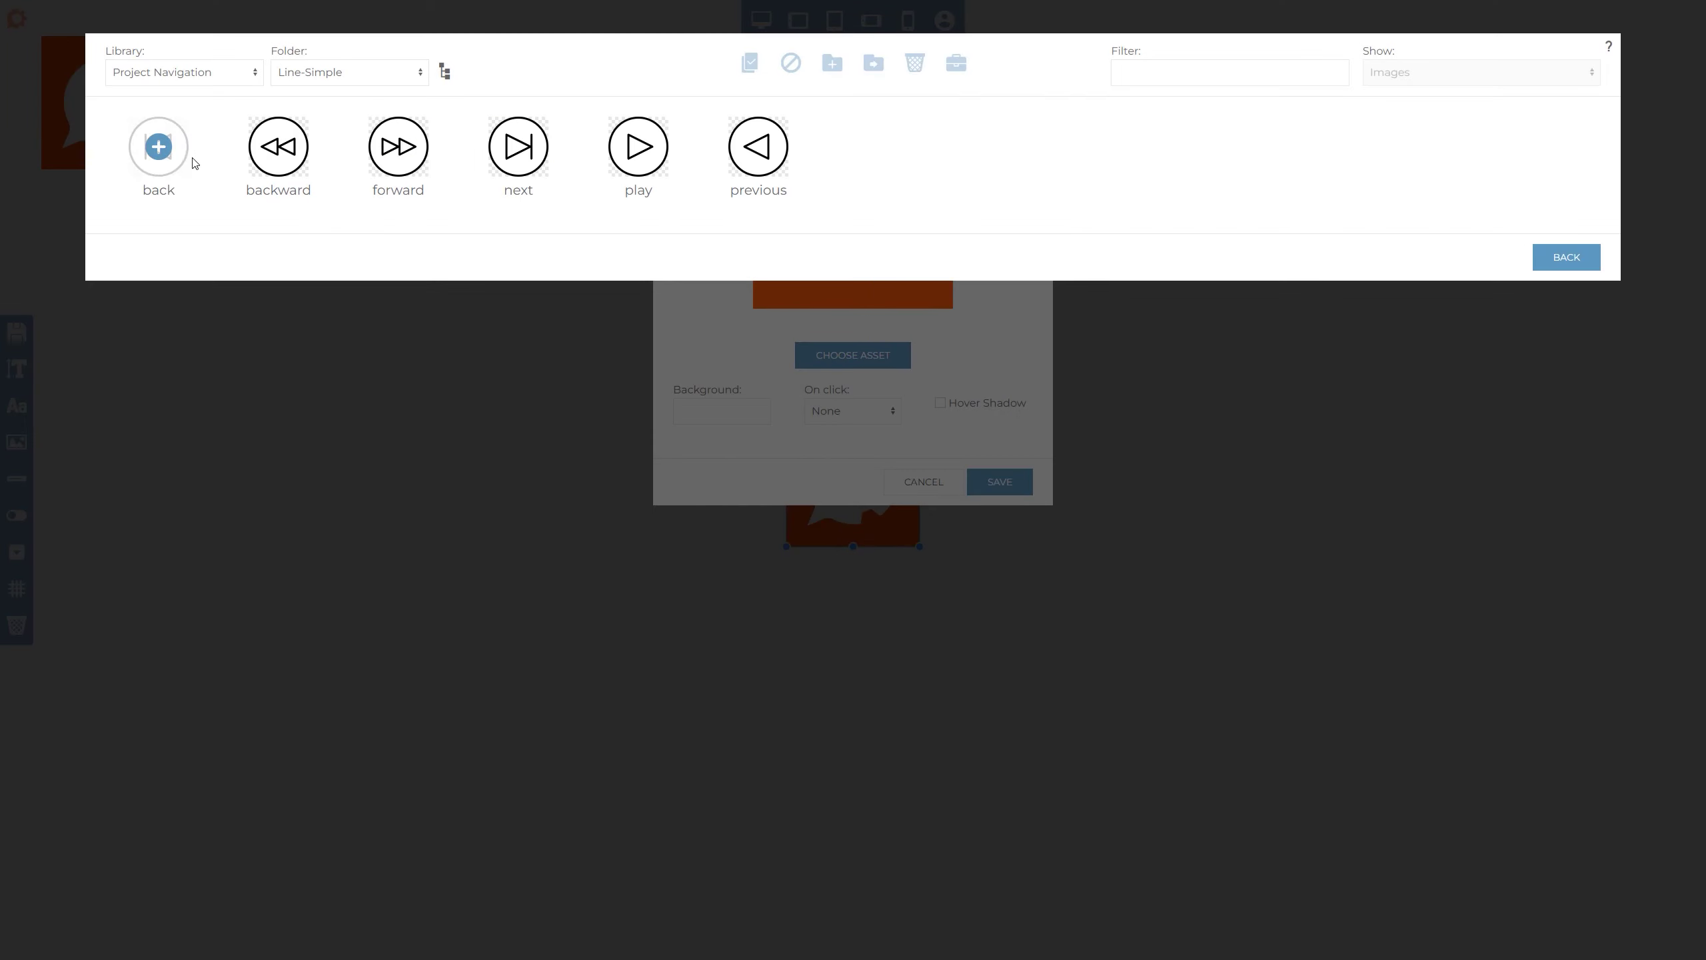
left_click(159, 153)
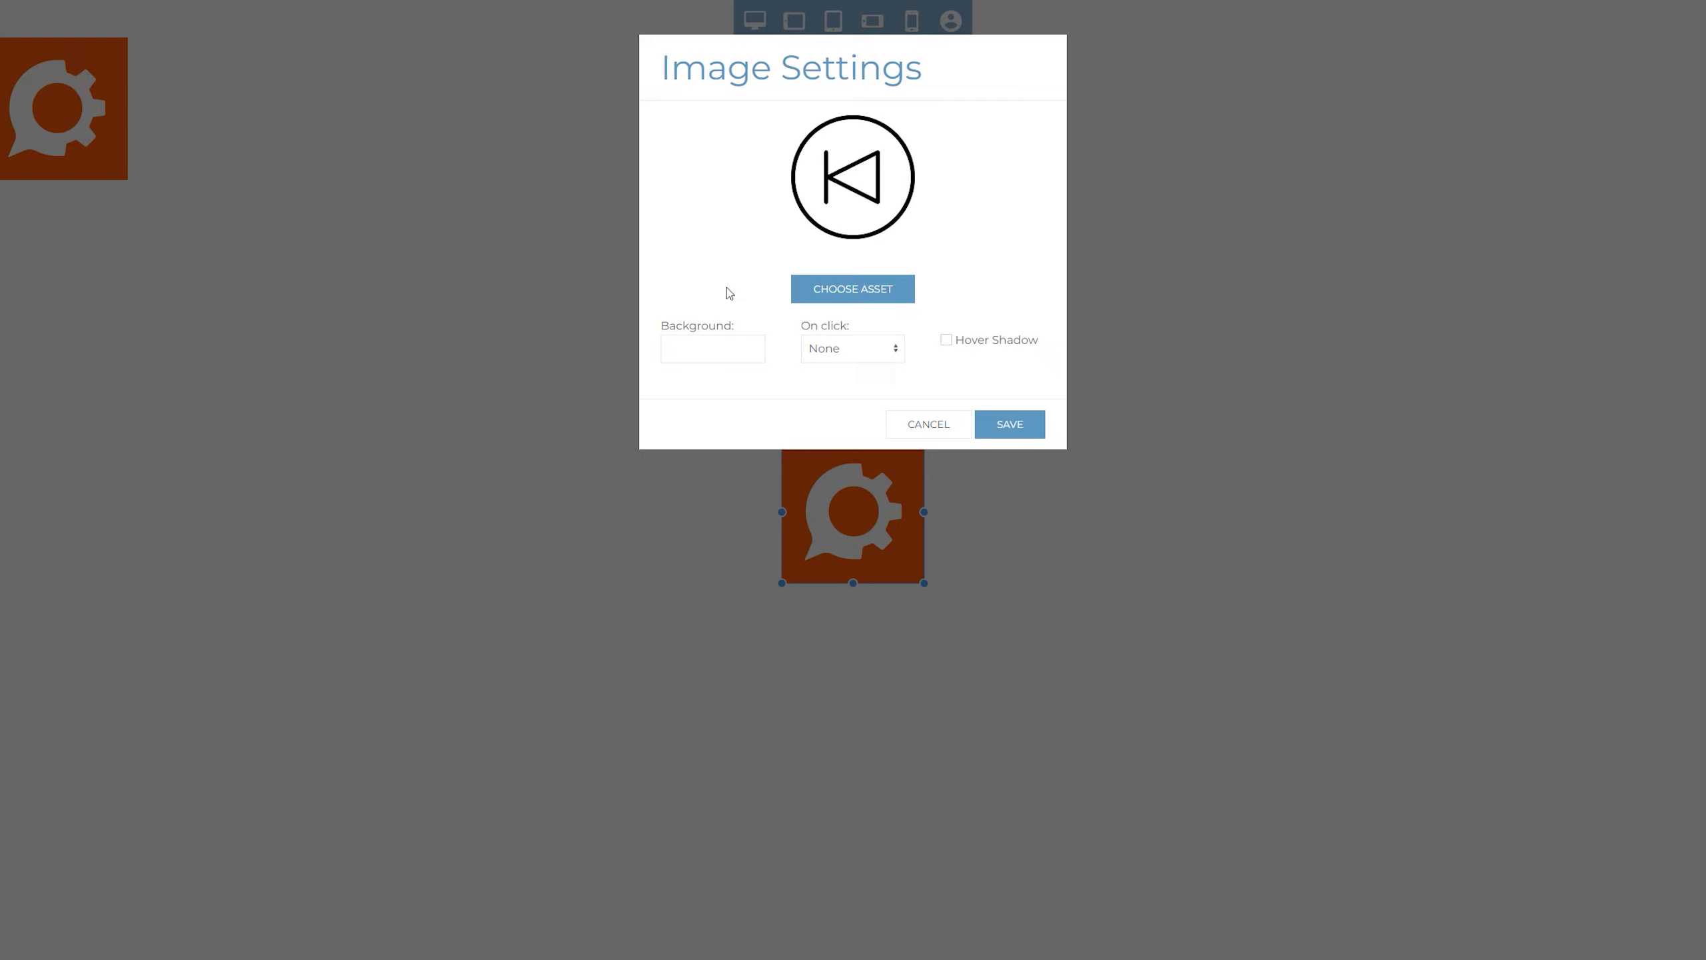
left_click(741, 322)
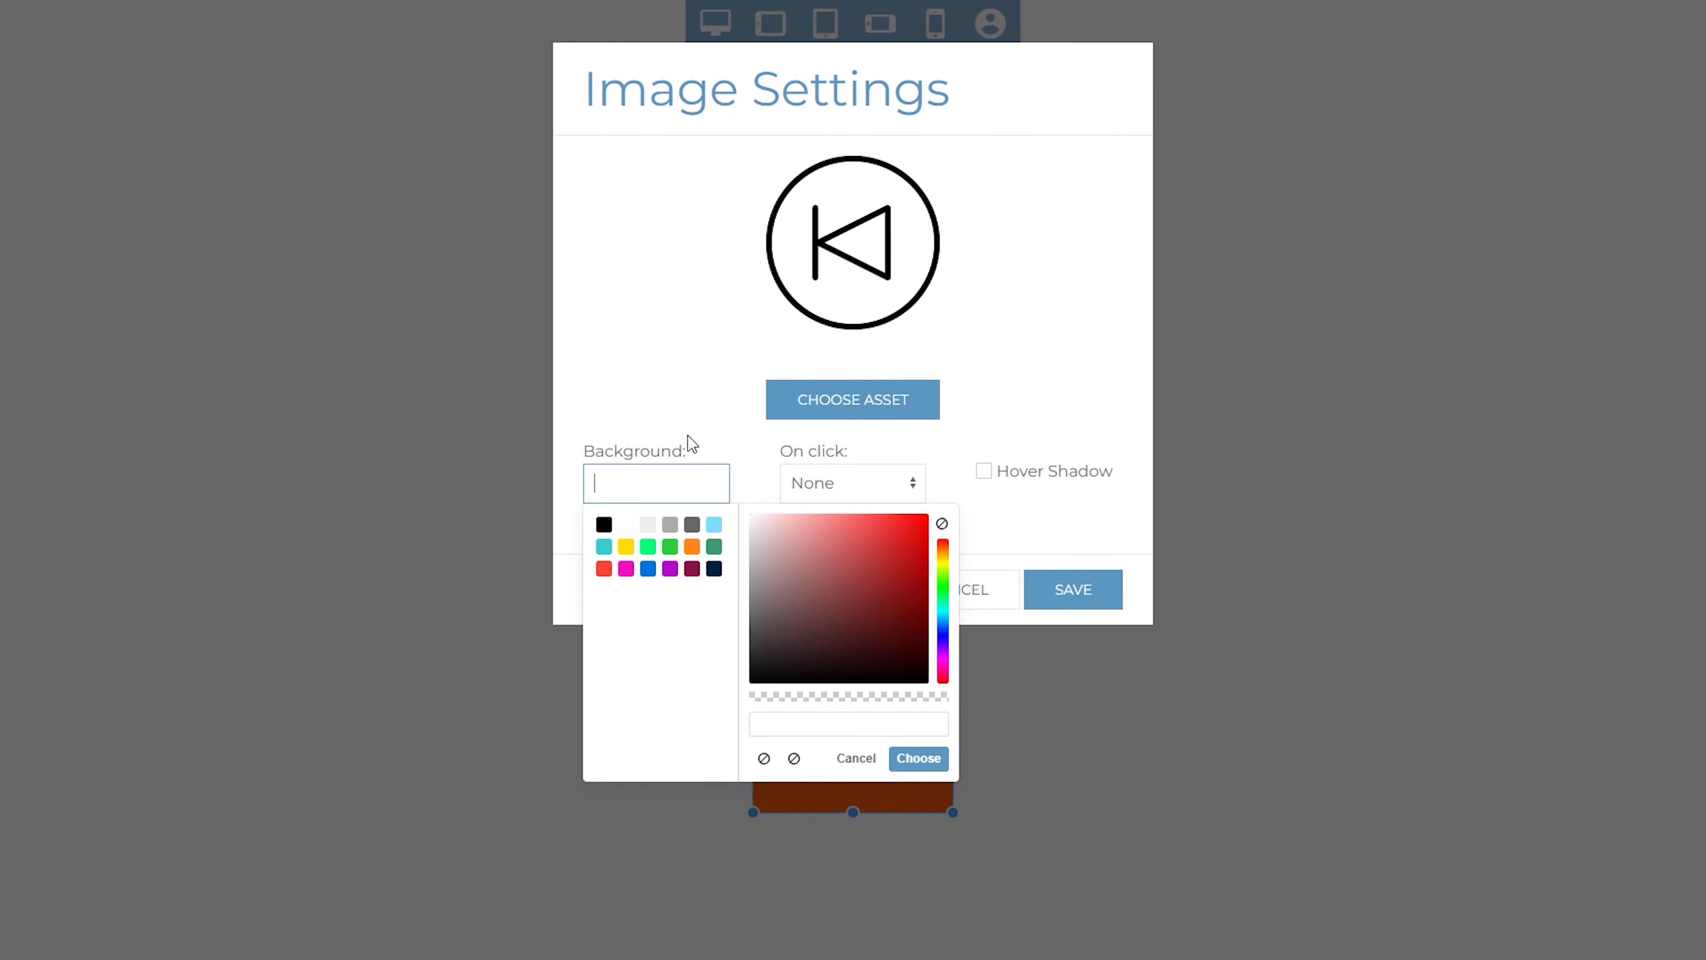
left_click(682, 430)
- Give the back button a hover shadow and a Previous click action, then save
left_click(980, 473)
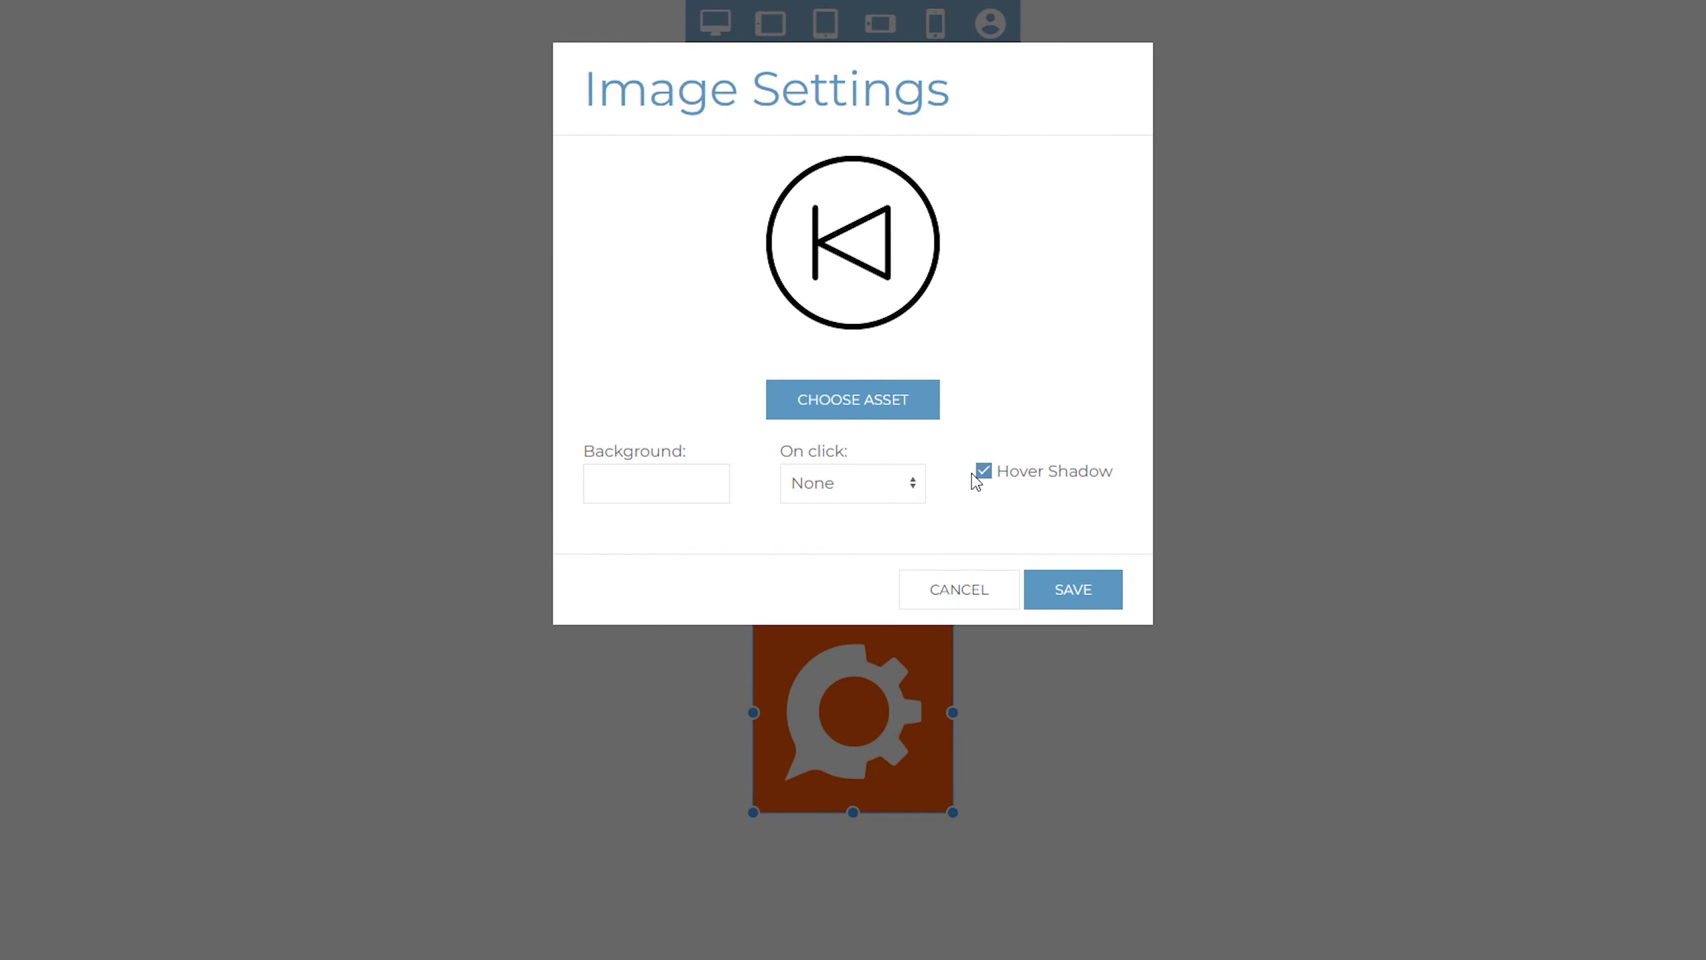
left_click(913, 489)
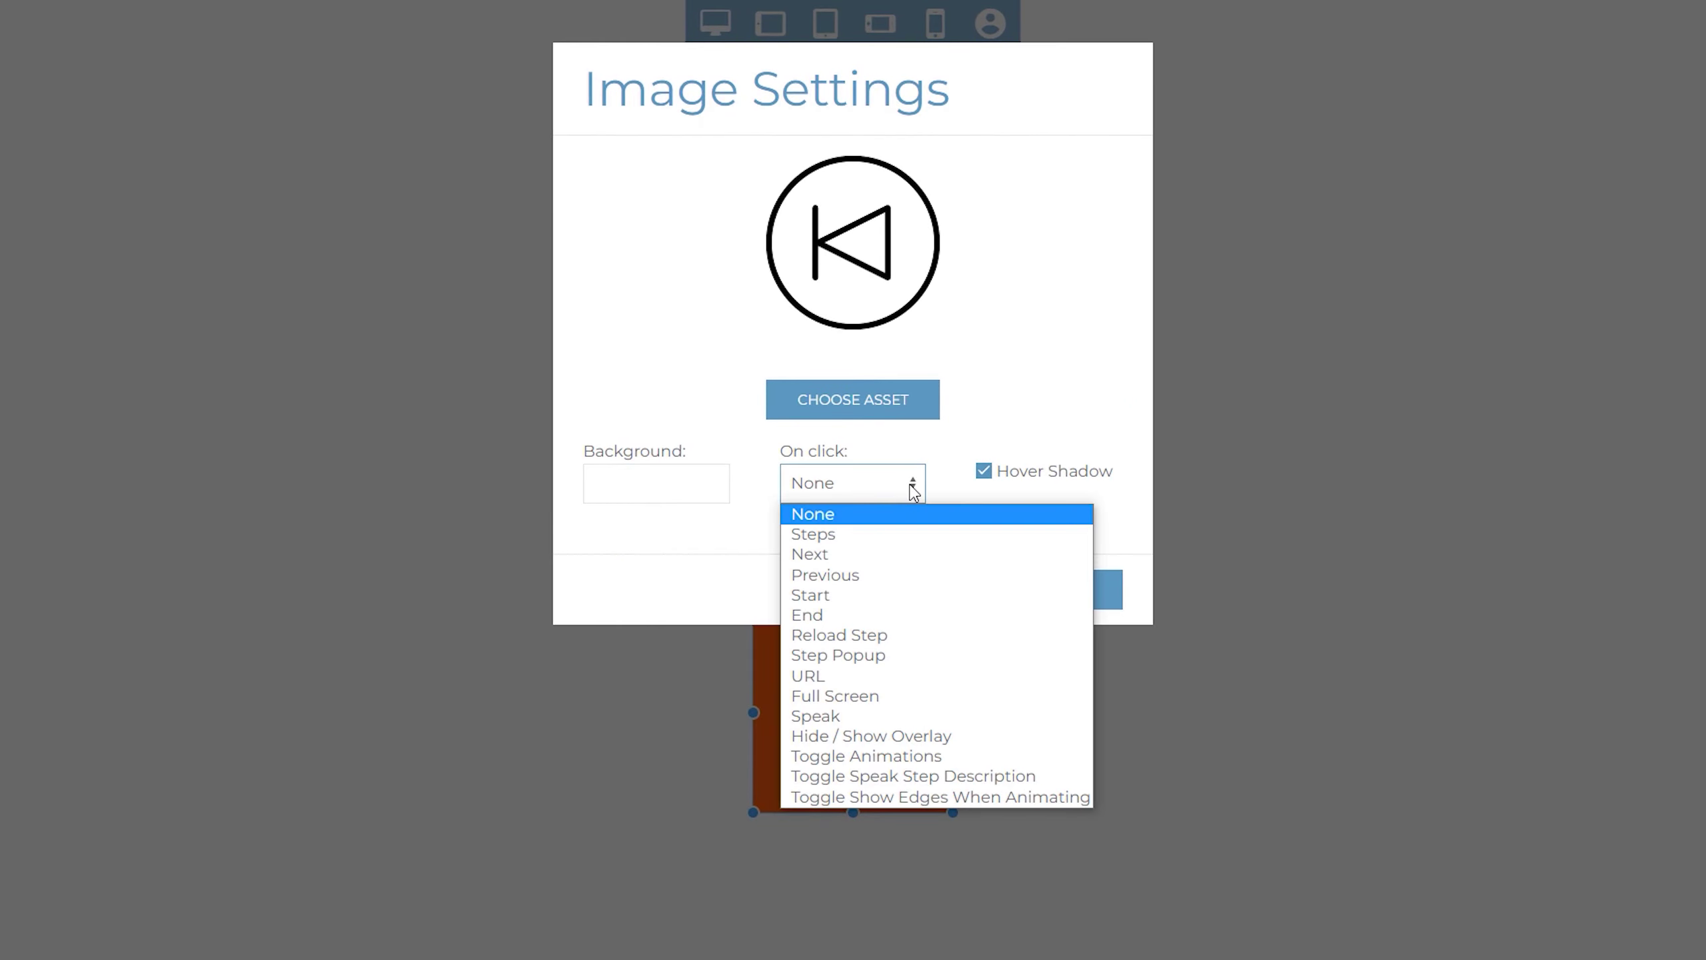
left_click(884, 576)
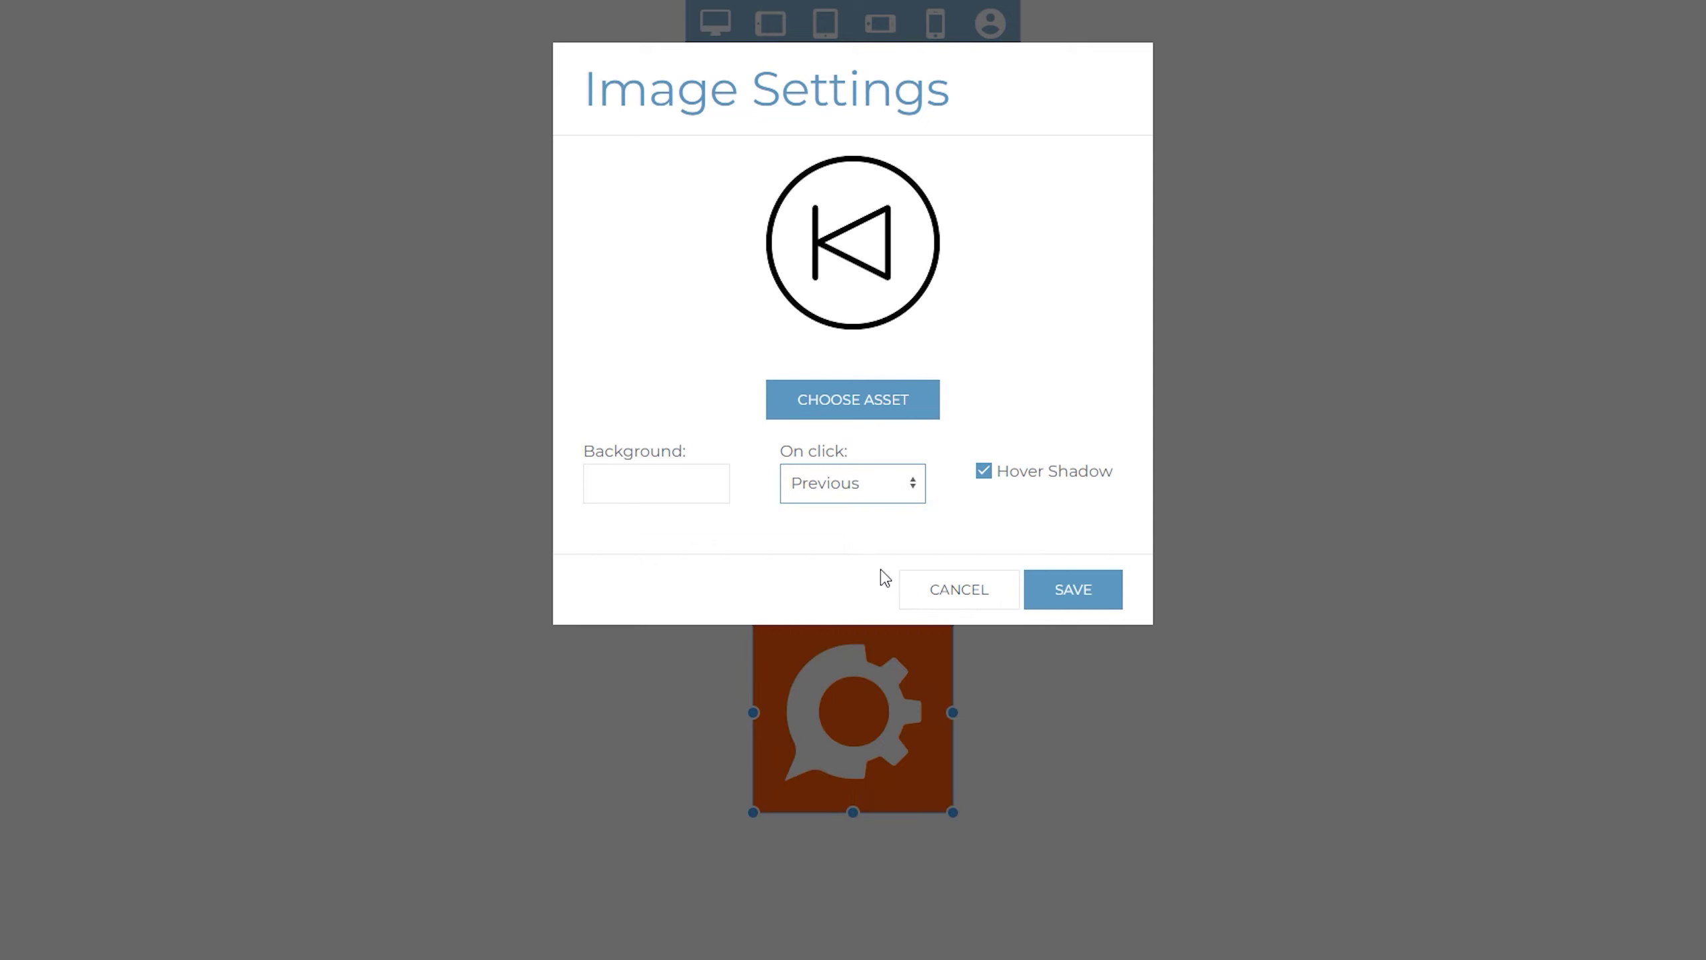
left_click(1067, 598)
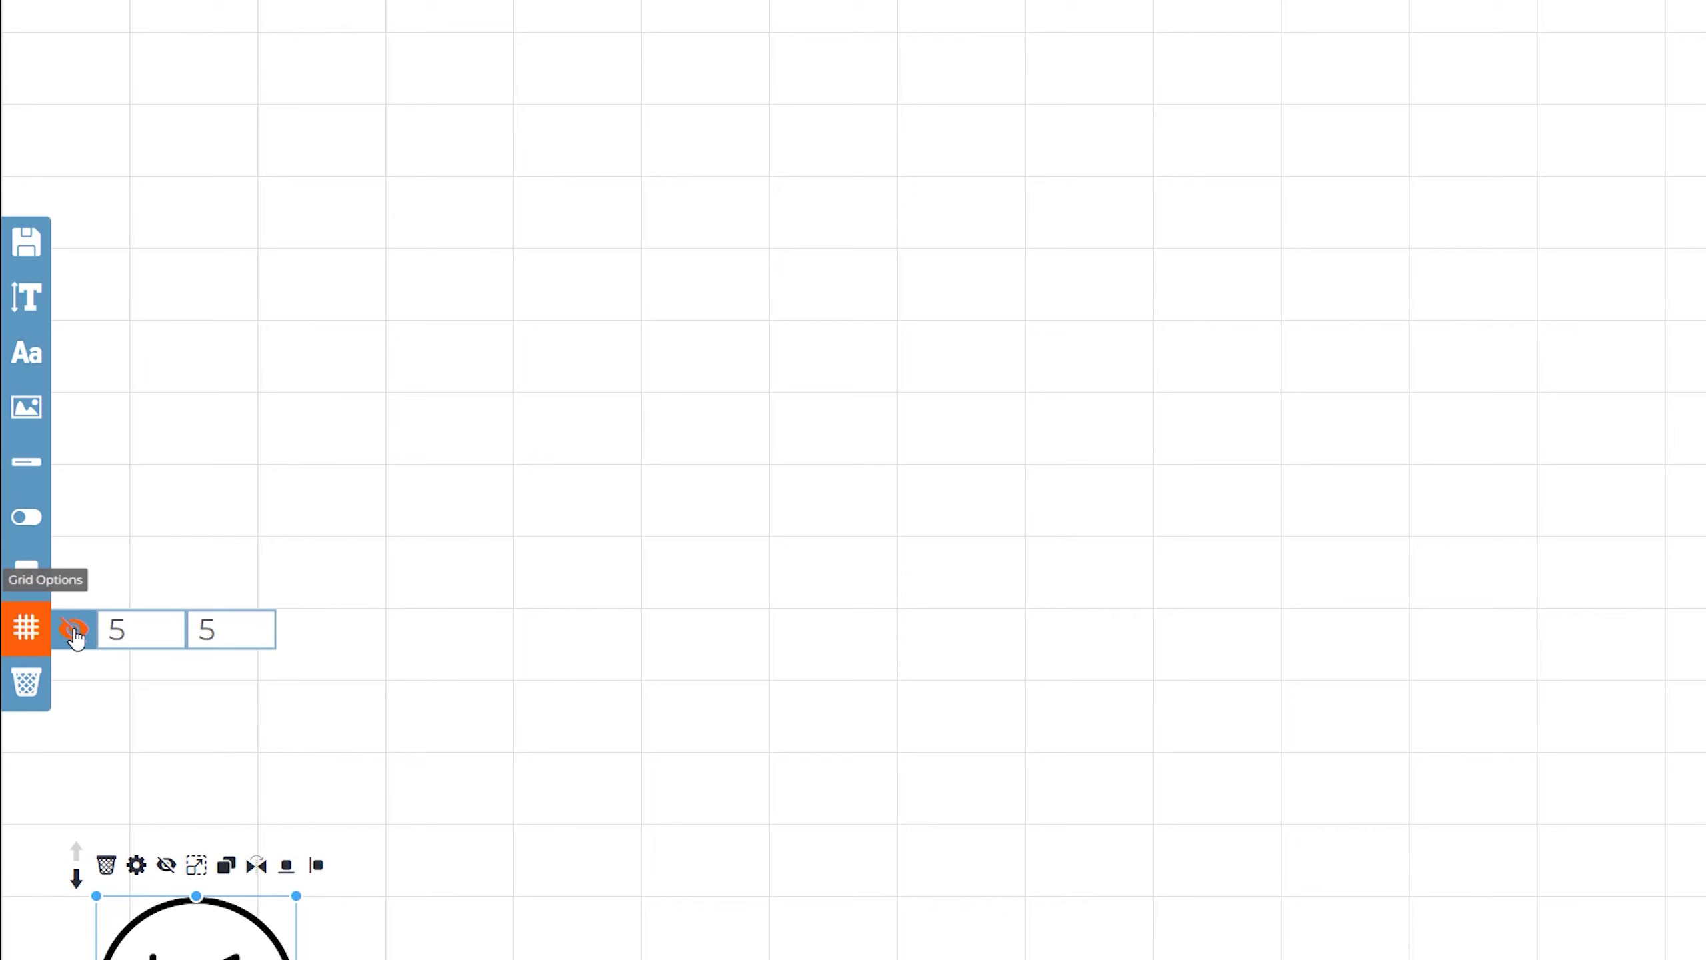
- Set the overlay grid spacing to 2 horizontal and 4 vertical
double_click(124, 633)
type("2")
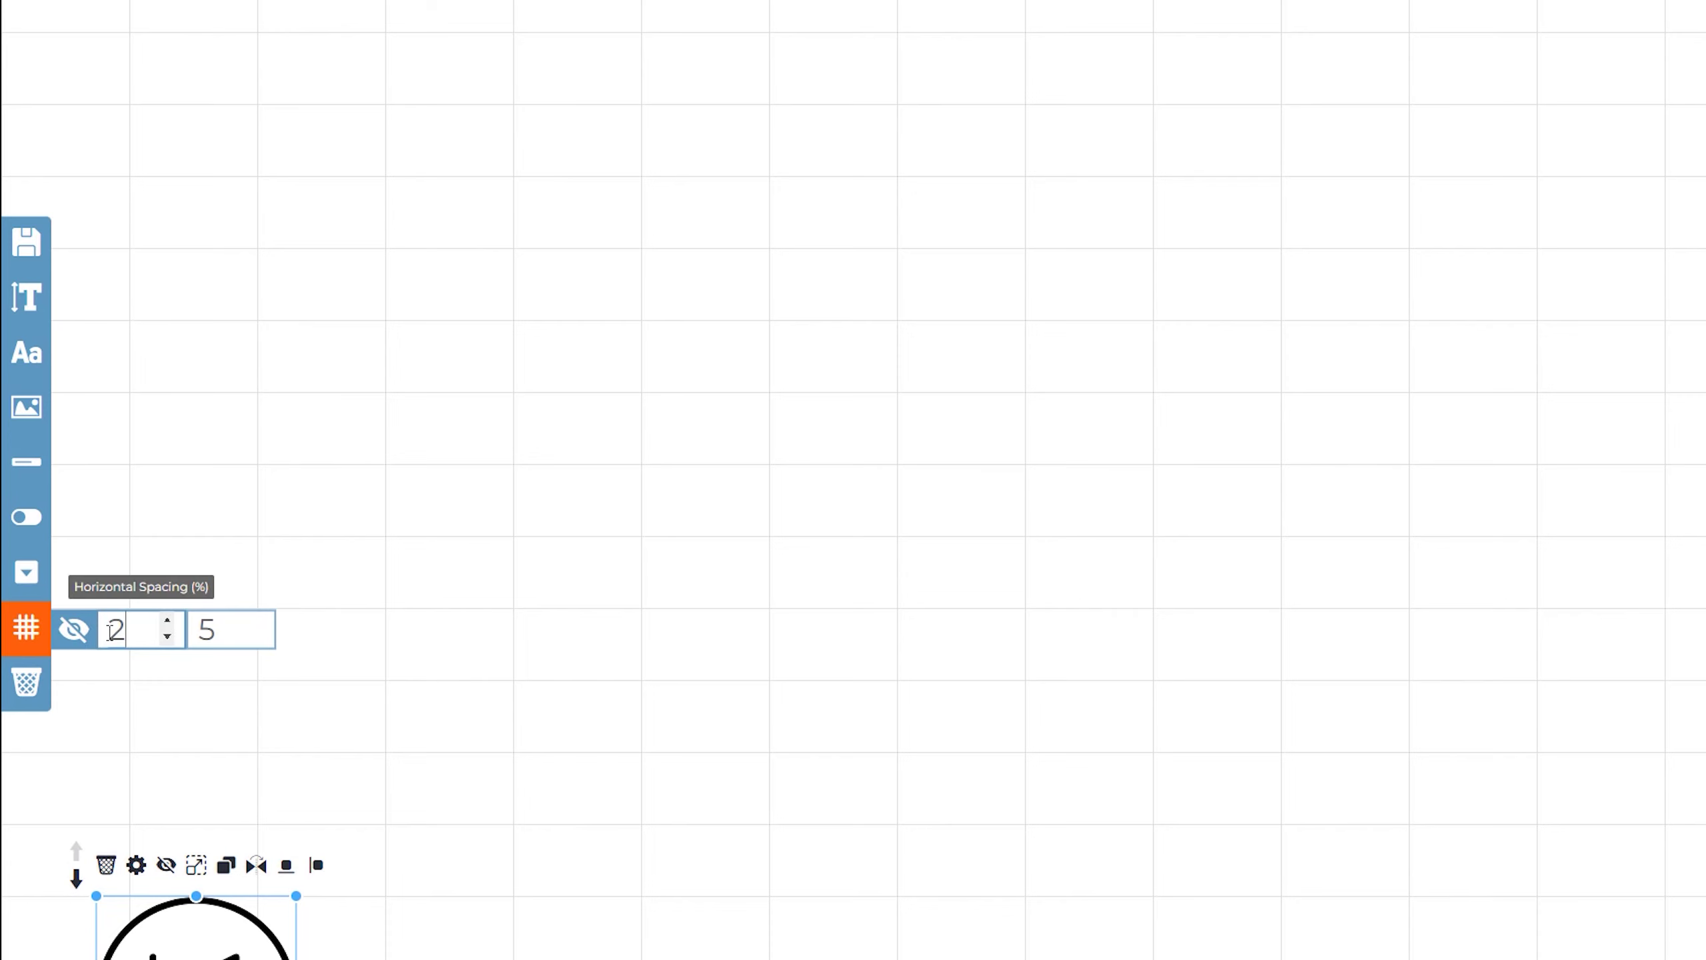
key("Tab")
type("4")
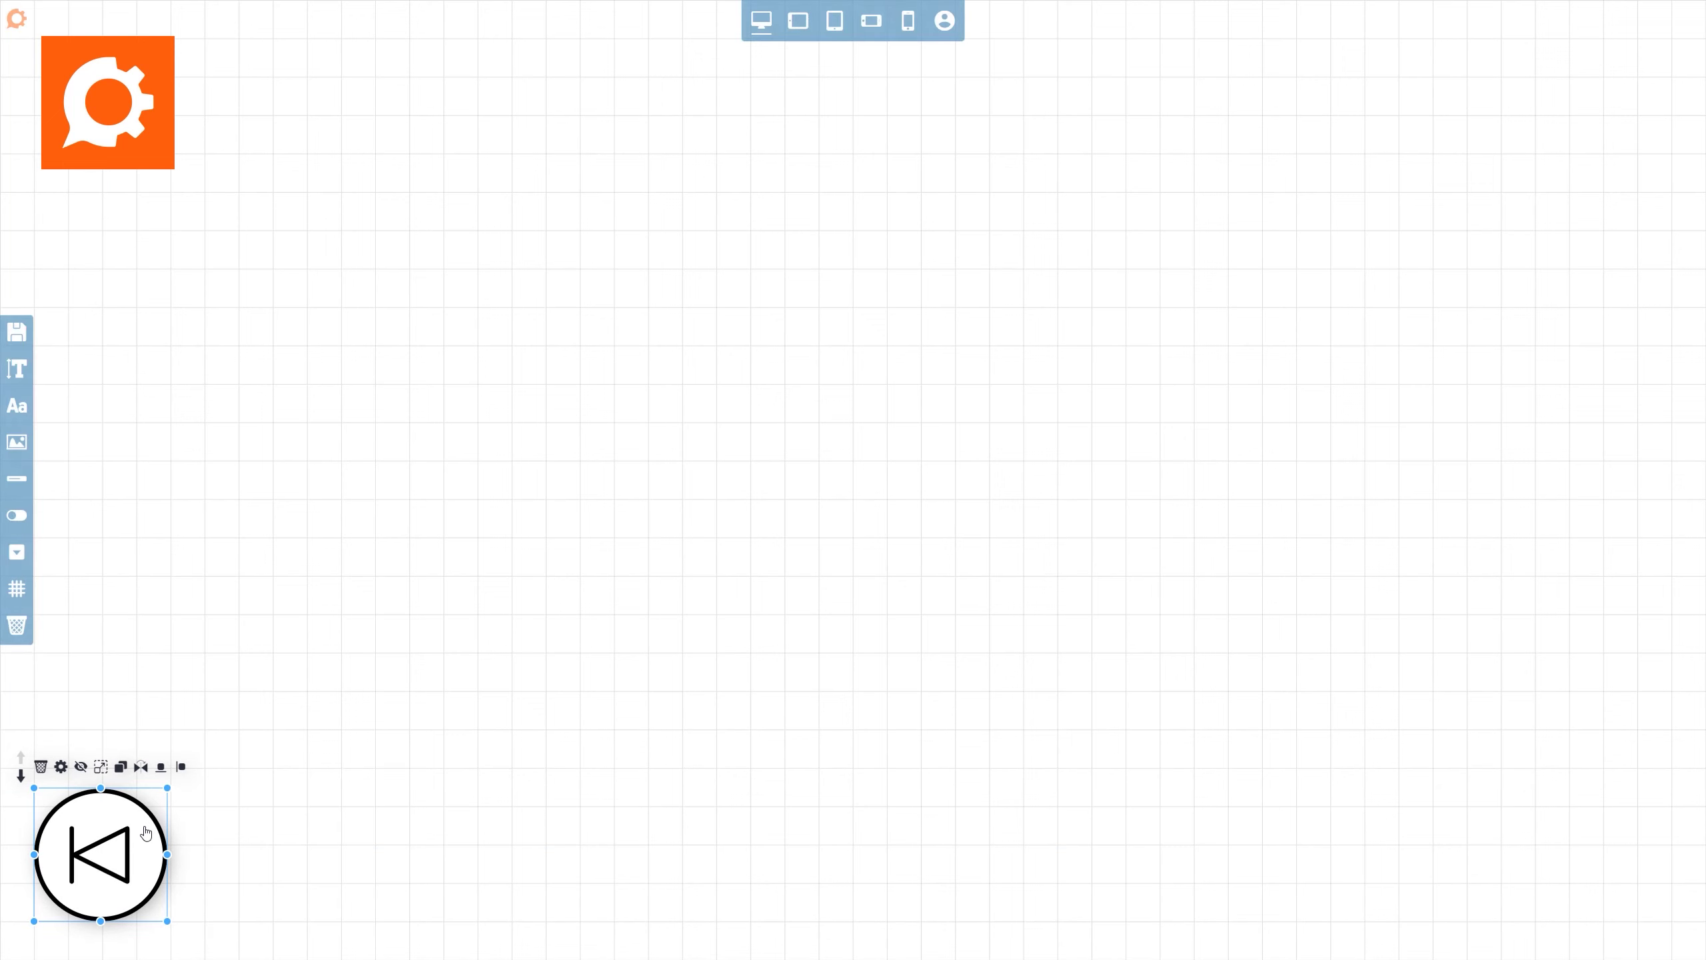
- Shrink the back button slightly and place a duplicate just to its right
left_click_drag(167, 786, 150, 806)
left_click(285, 792)
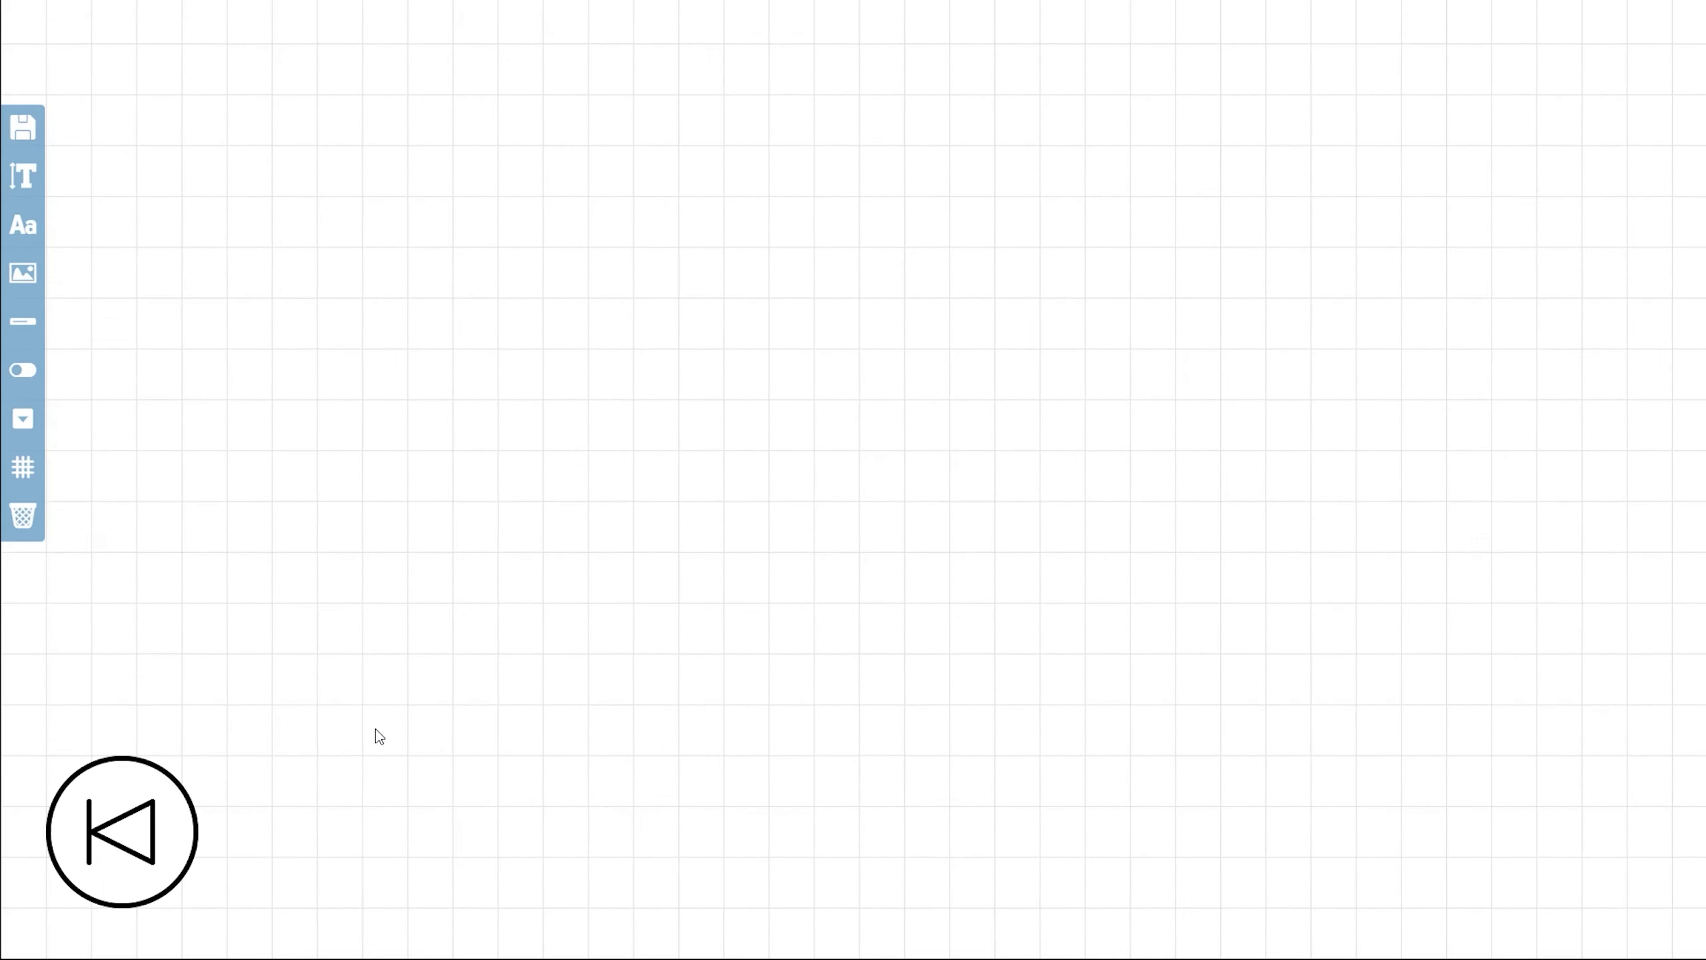
left_click(168, 802)
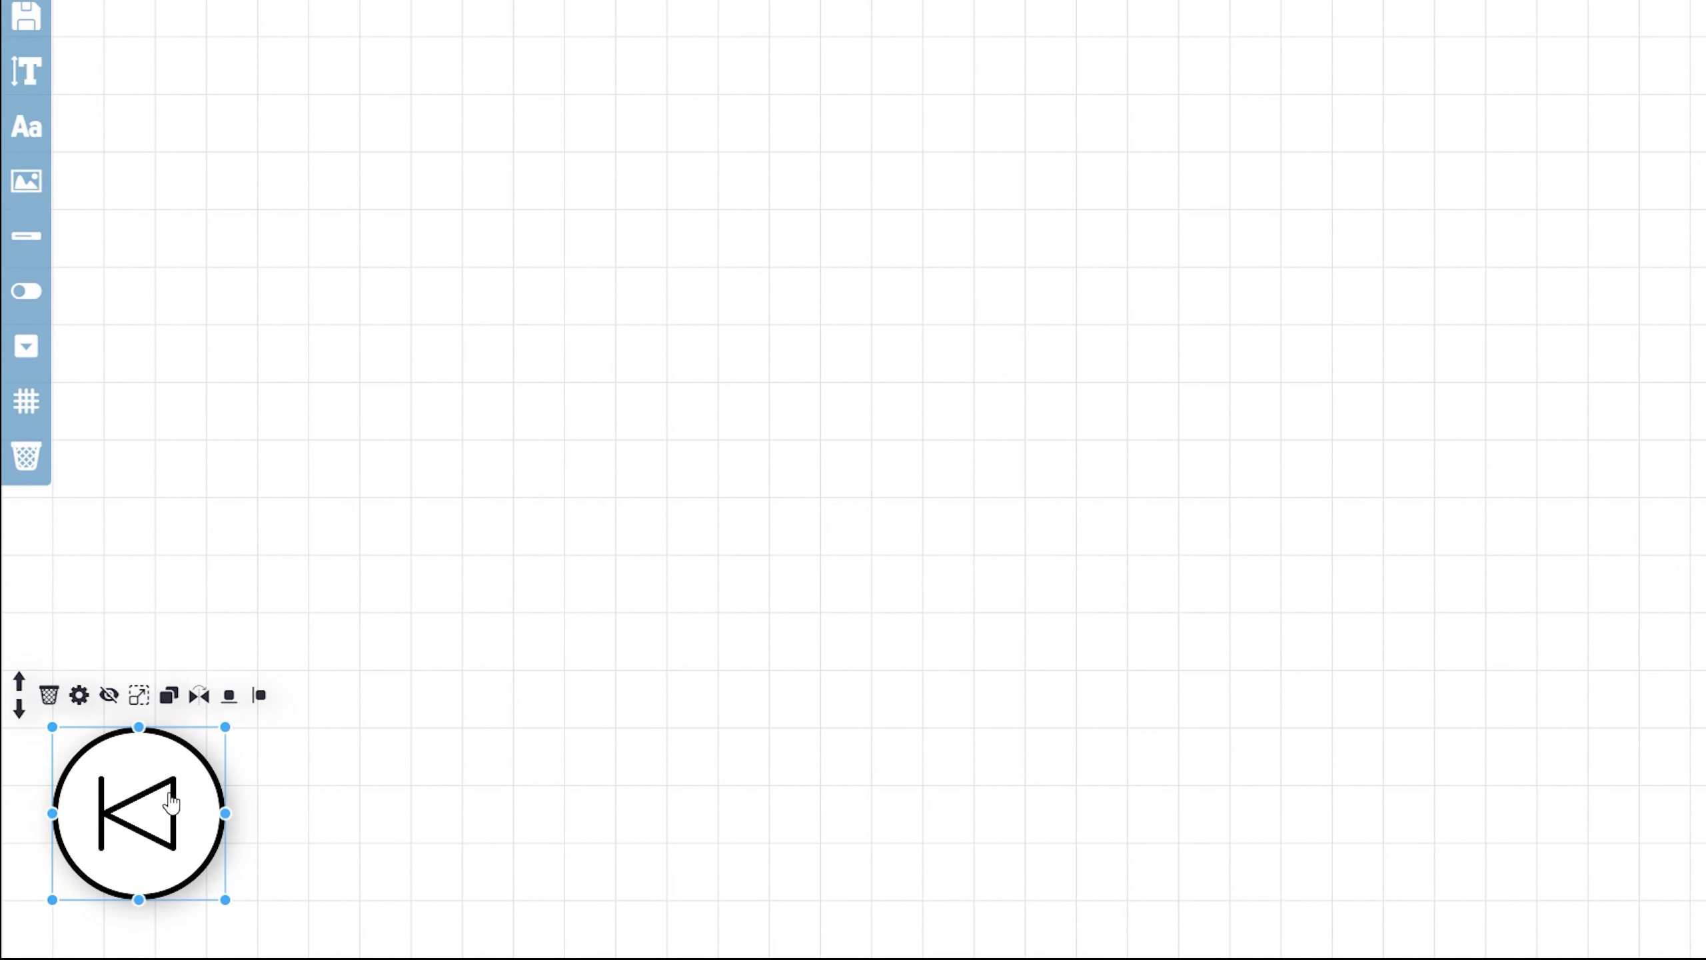
left_click(170, 699)
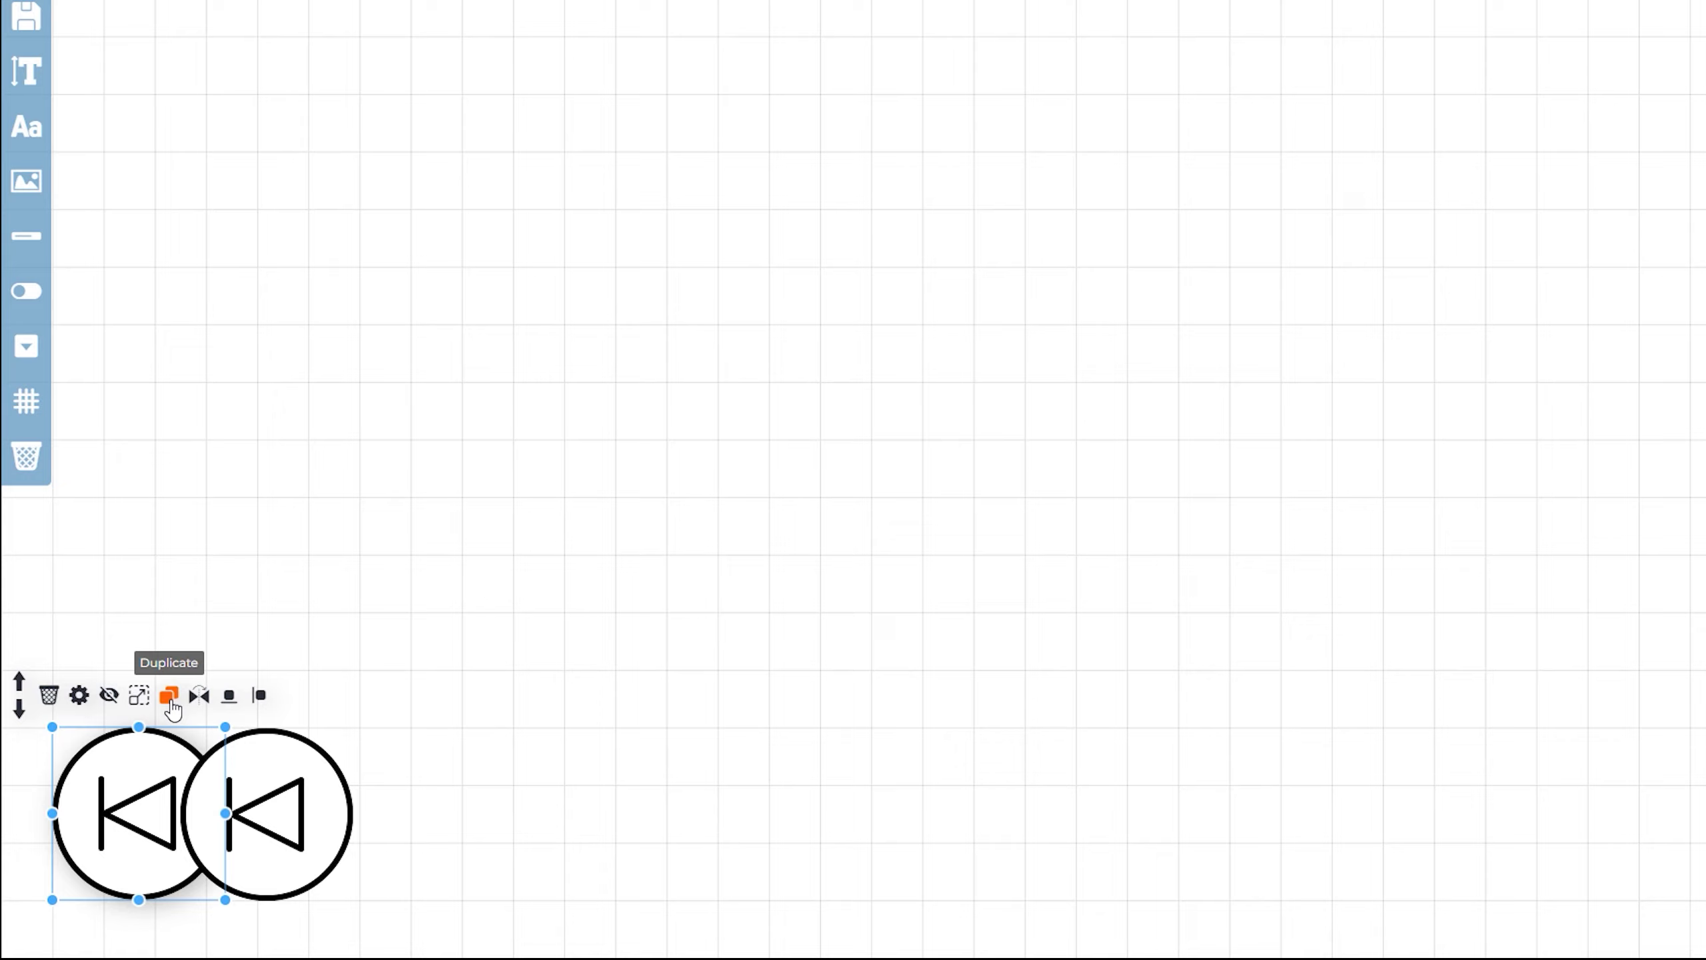
left_click_drag(281, 798, 421, 812)
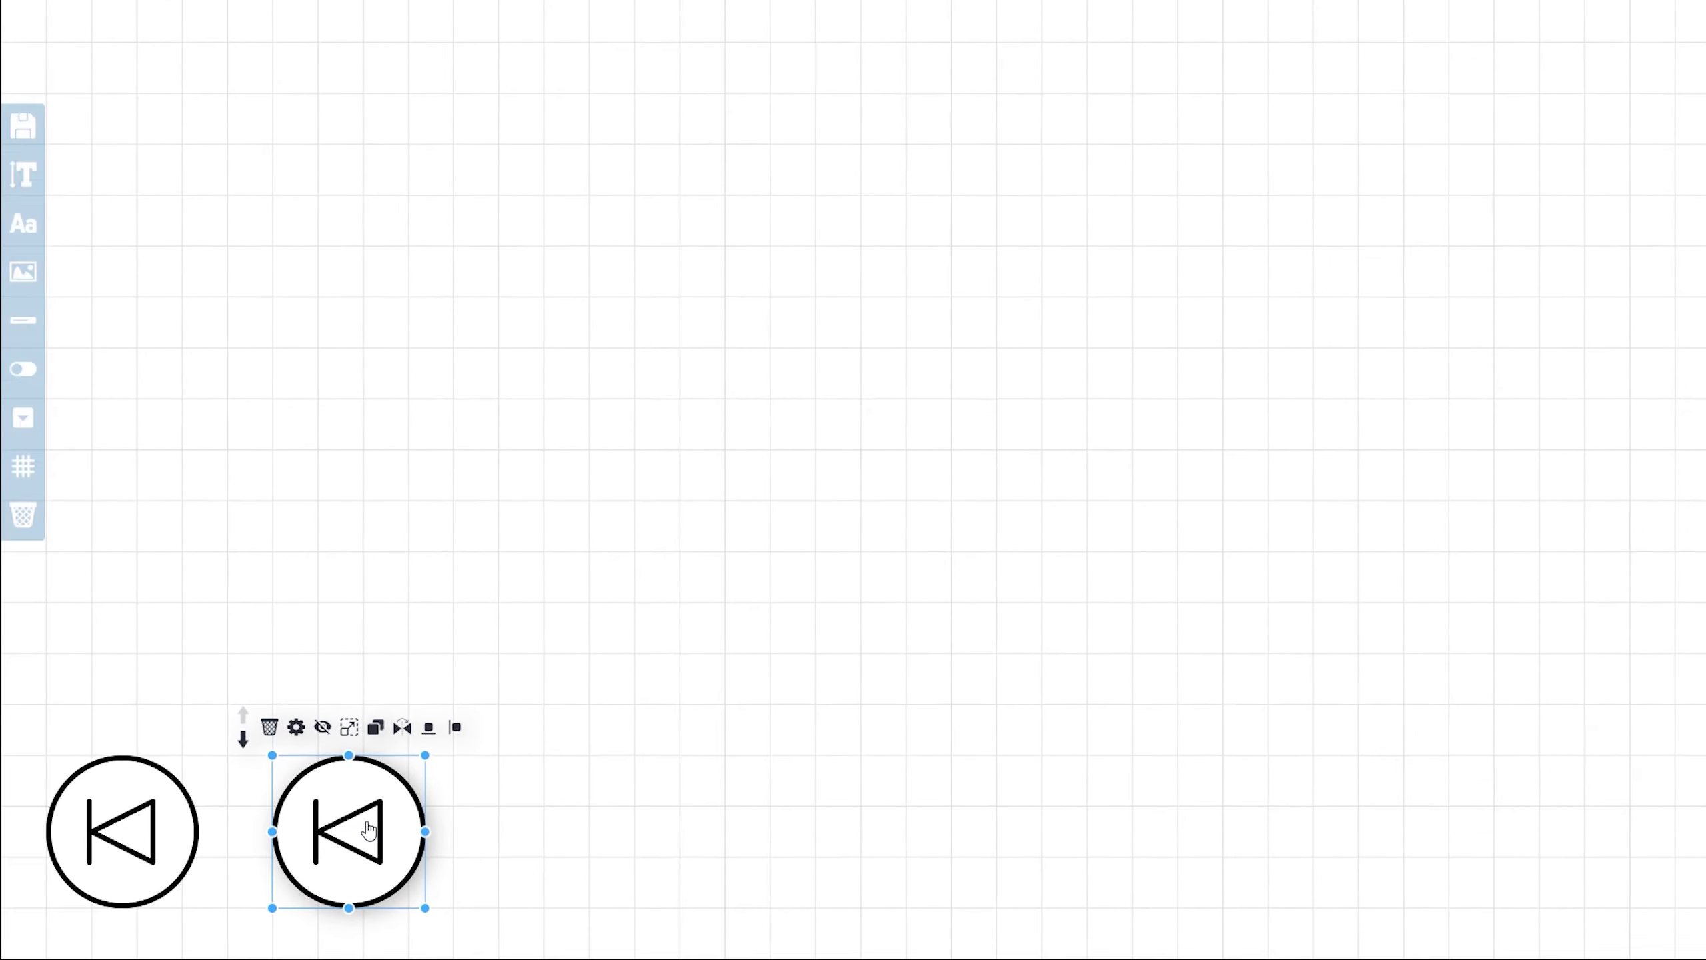
- Make the copy a Line-Simple play icon whose click goes to the Next step
left_click(341, 696)
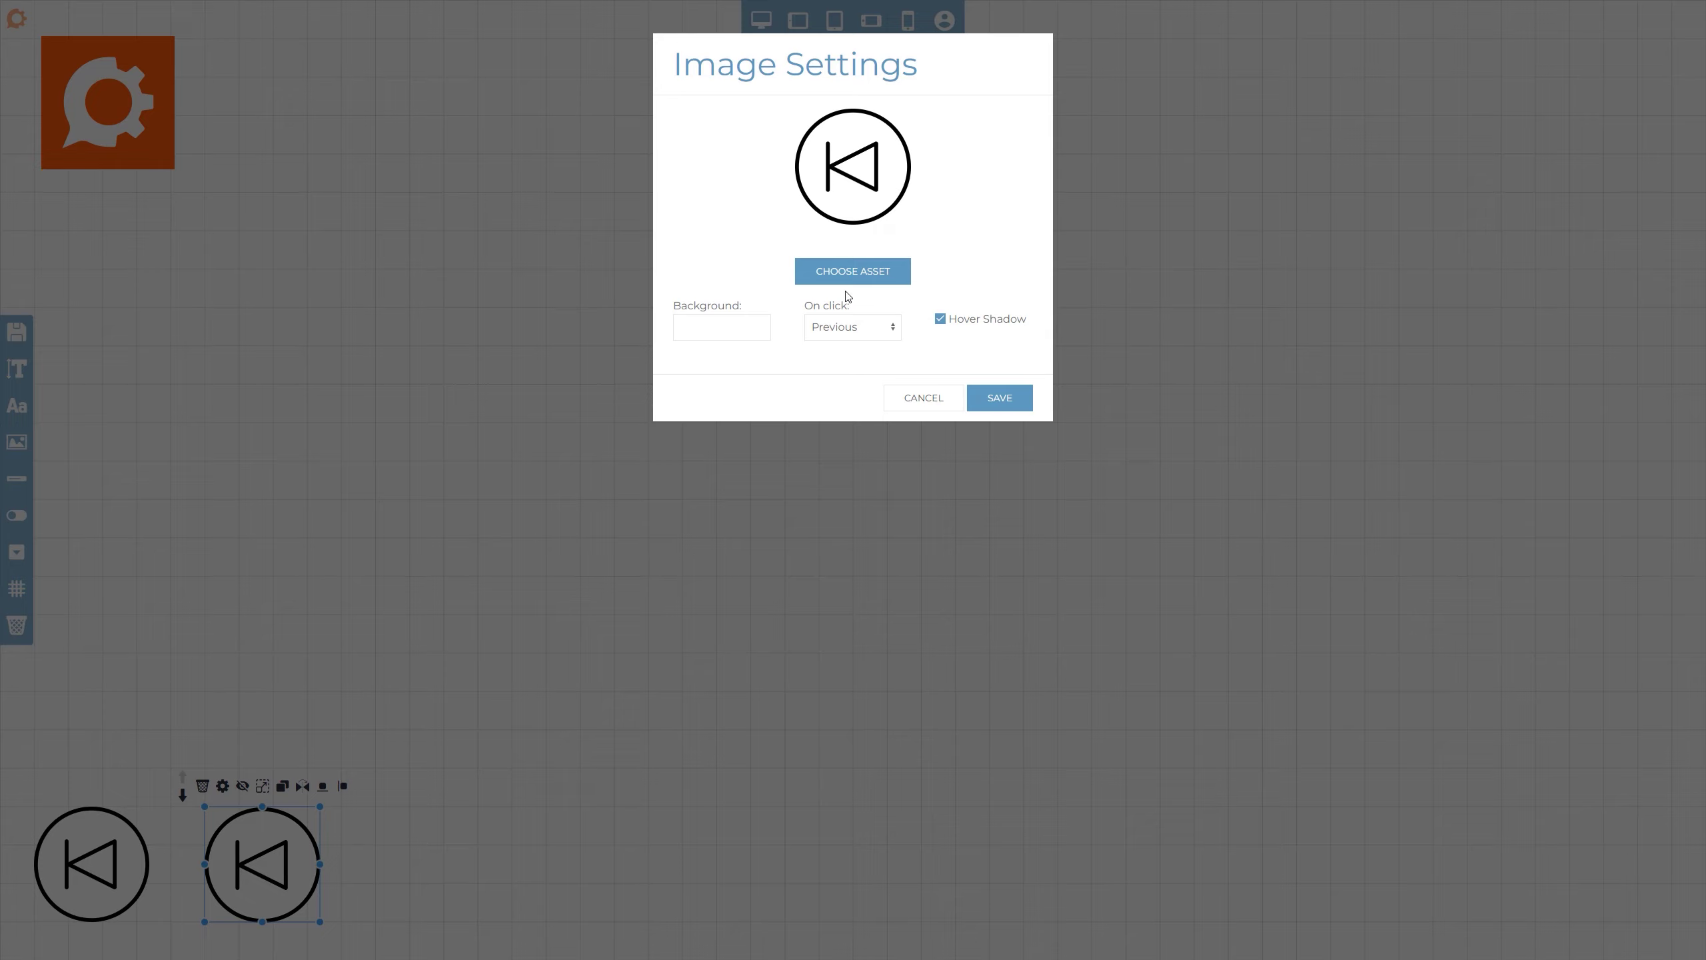
left_click(852, 279)
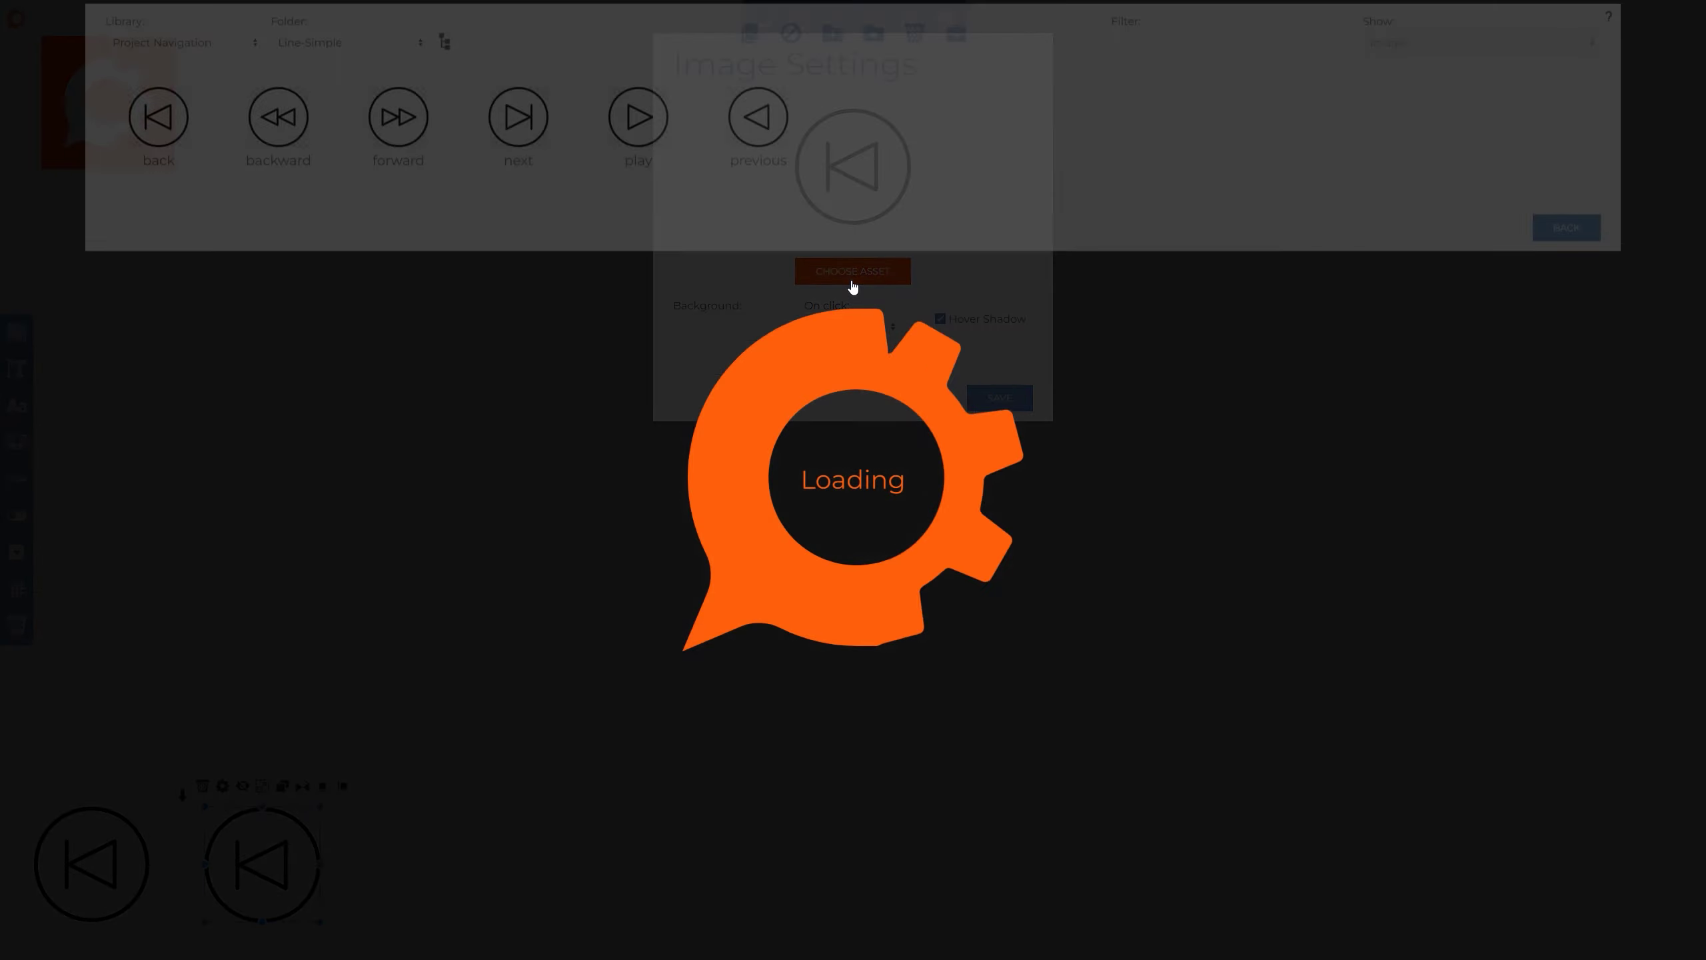
left_click(406, 168)
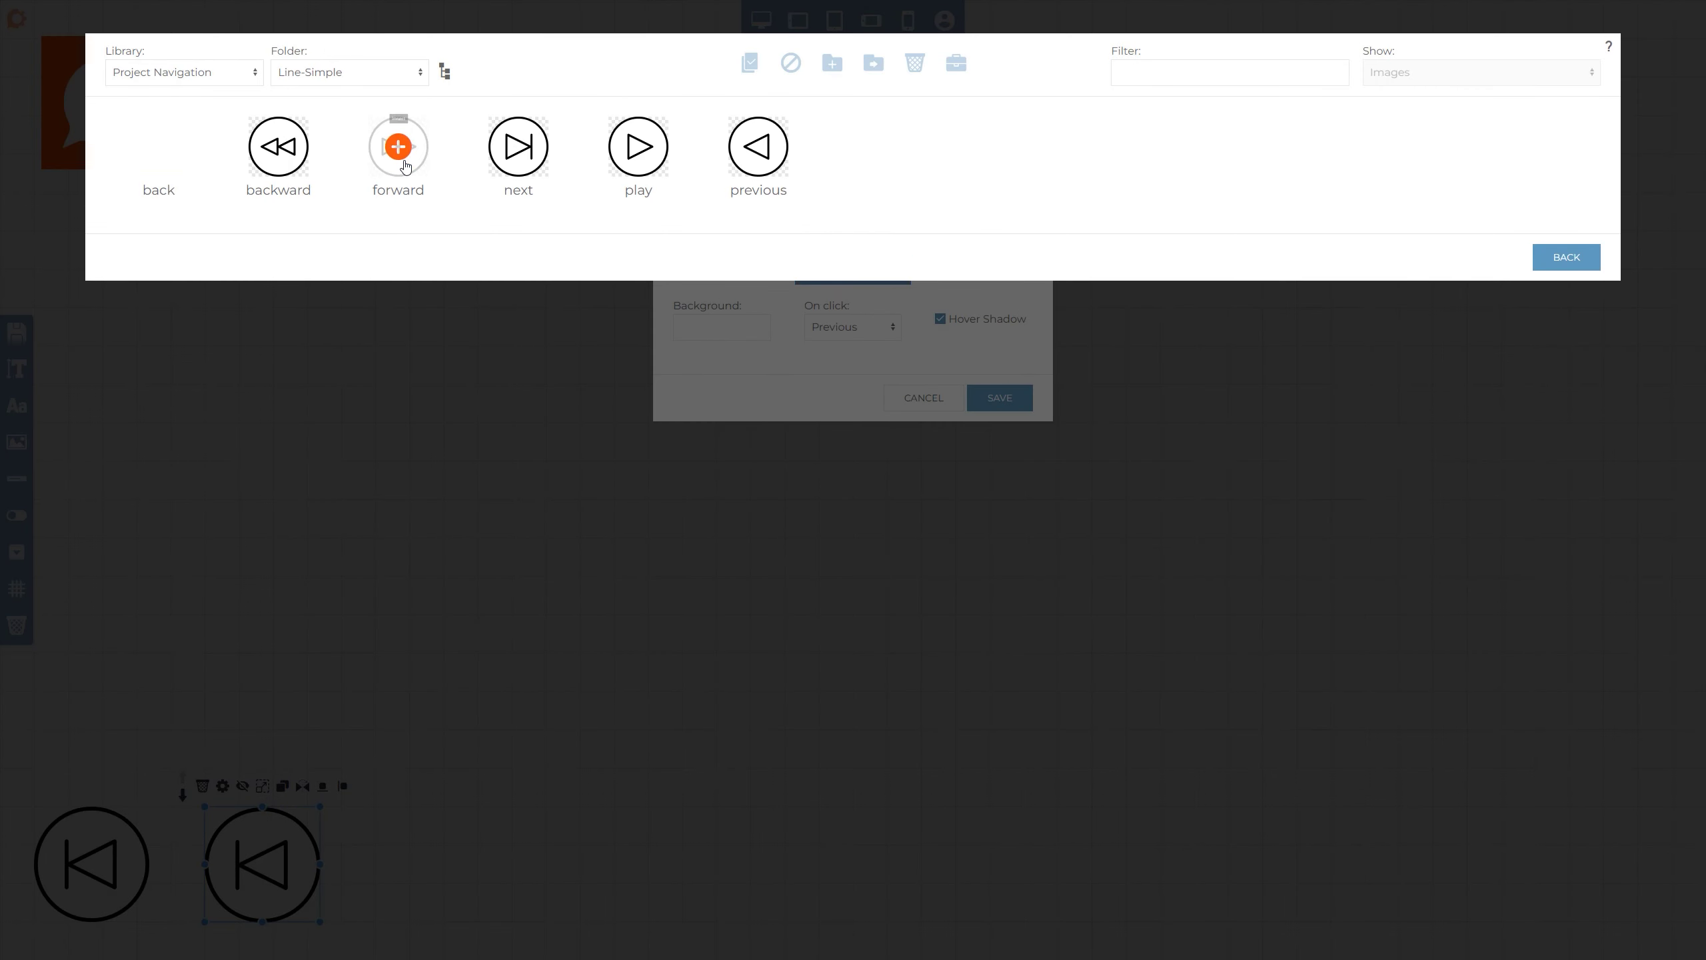
left_click(638, 148)
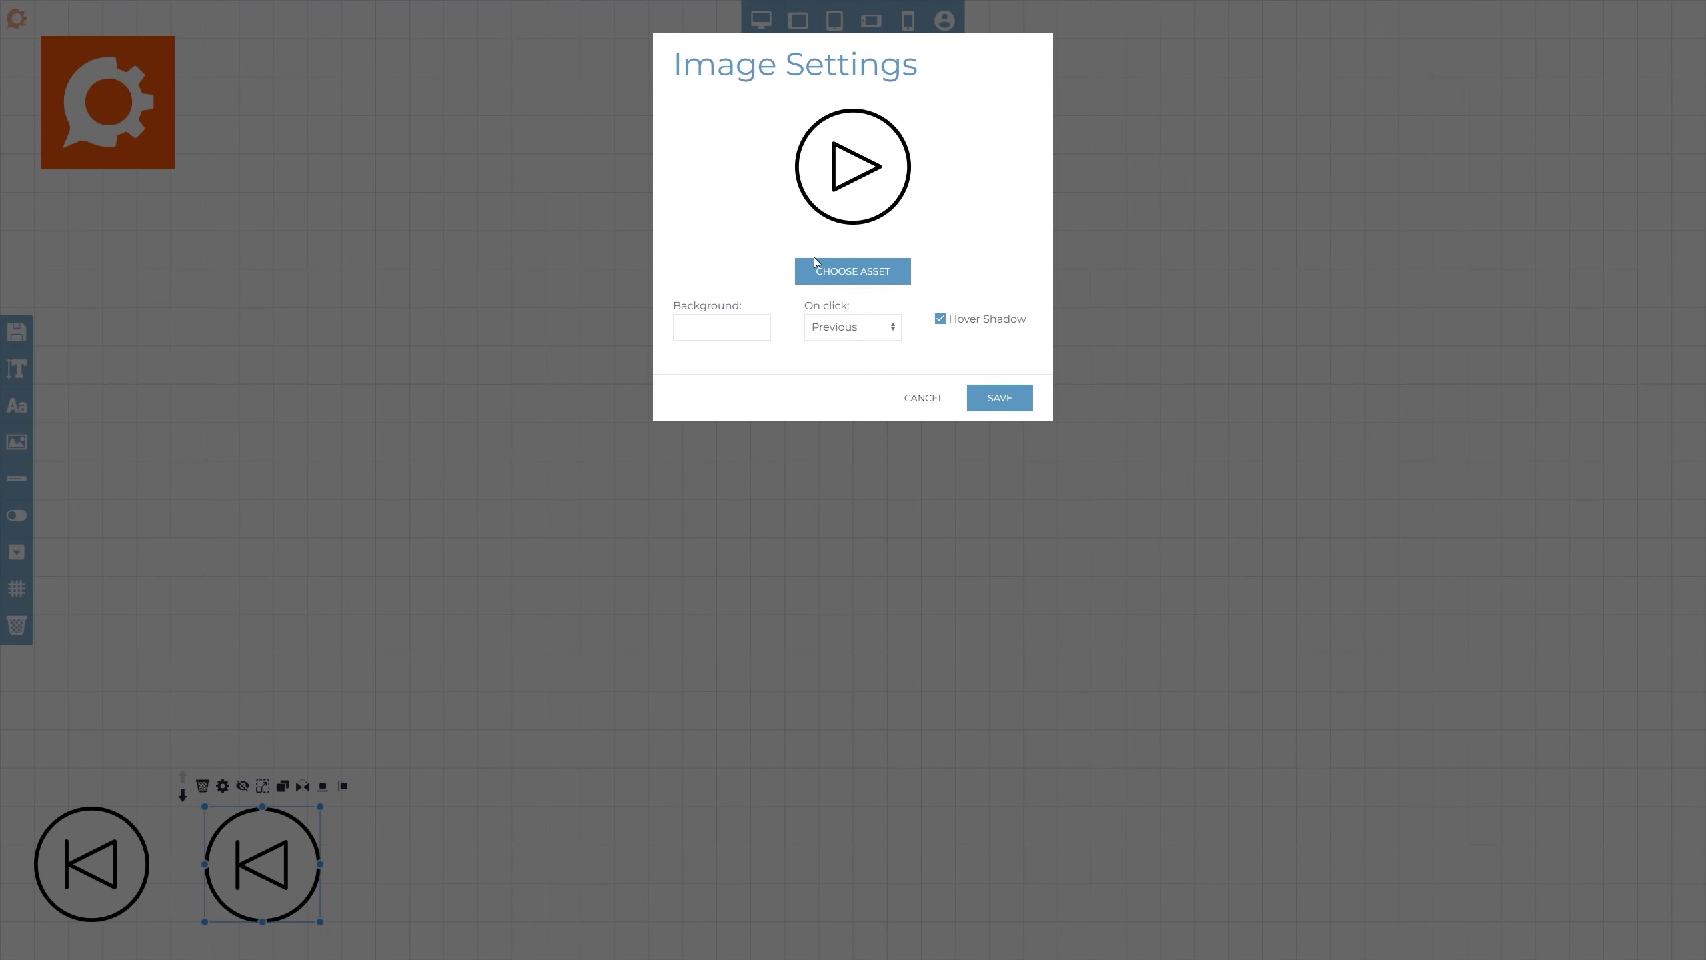
left_click(879, 328)
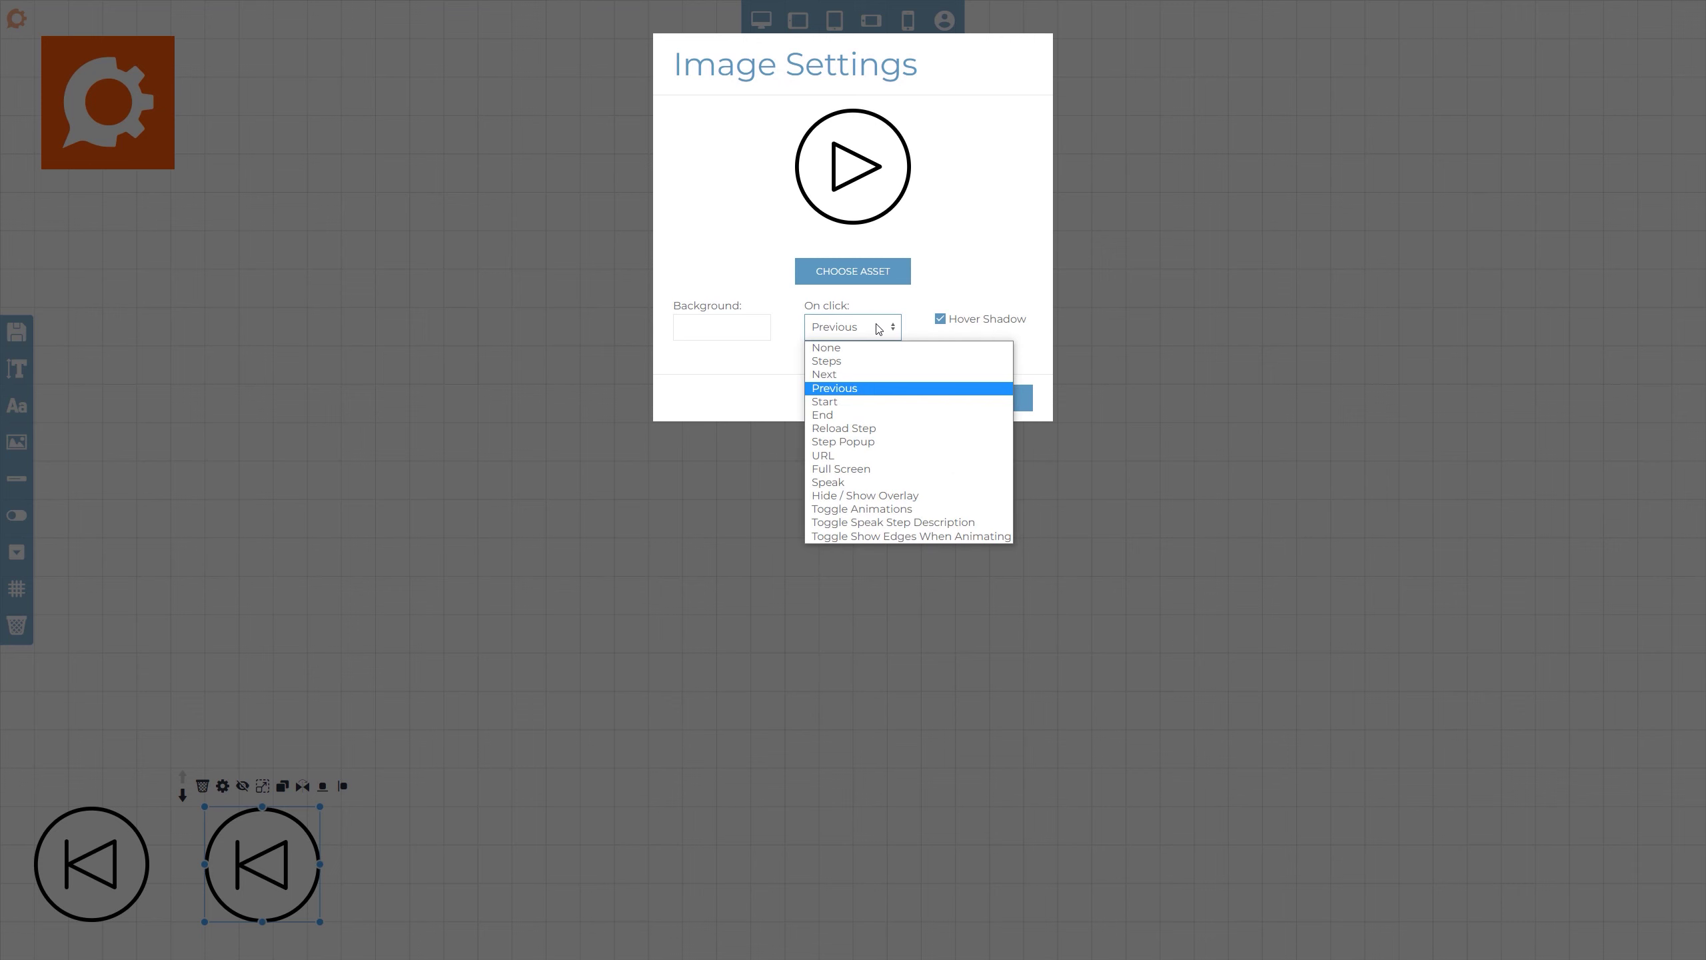
left_click(874, 378)
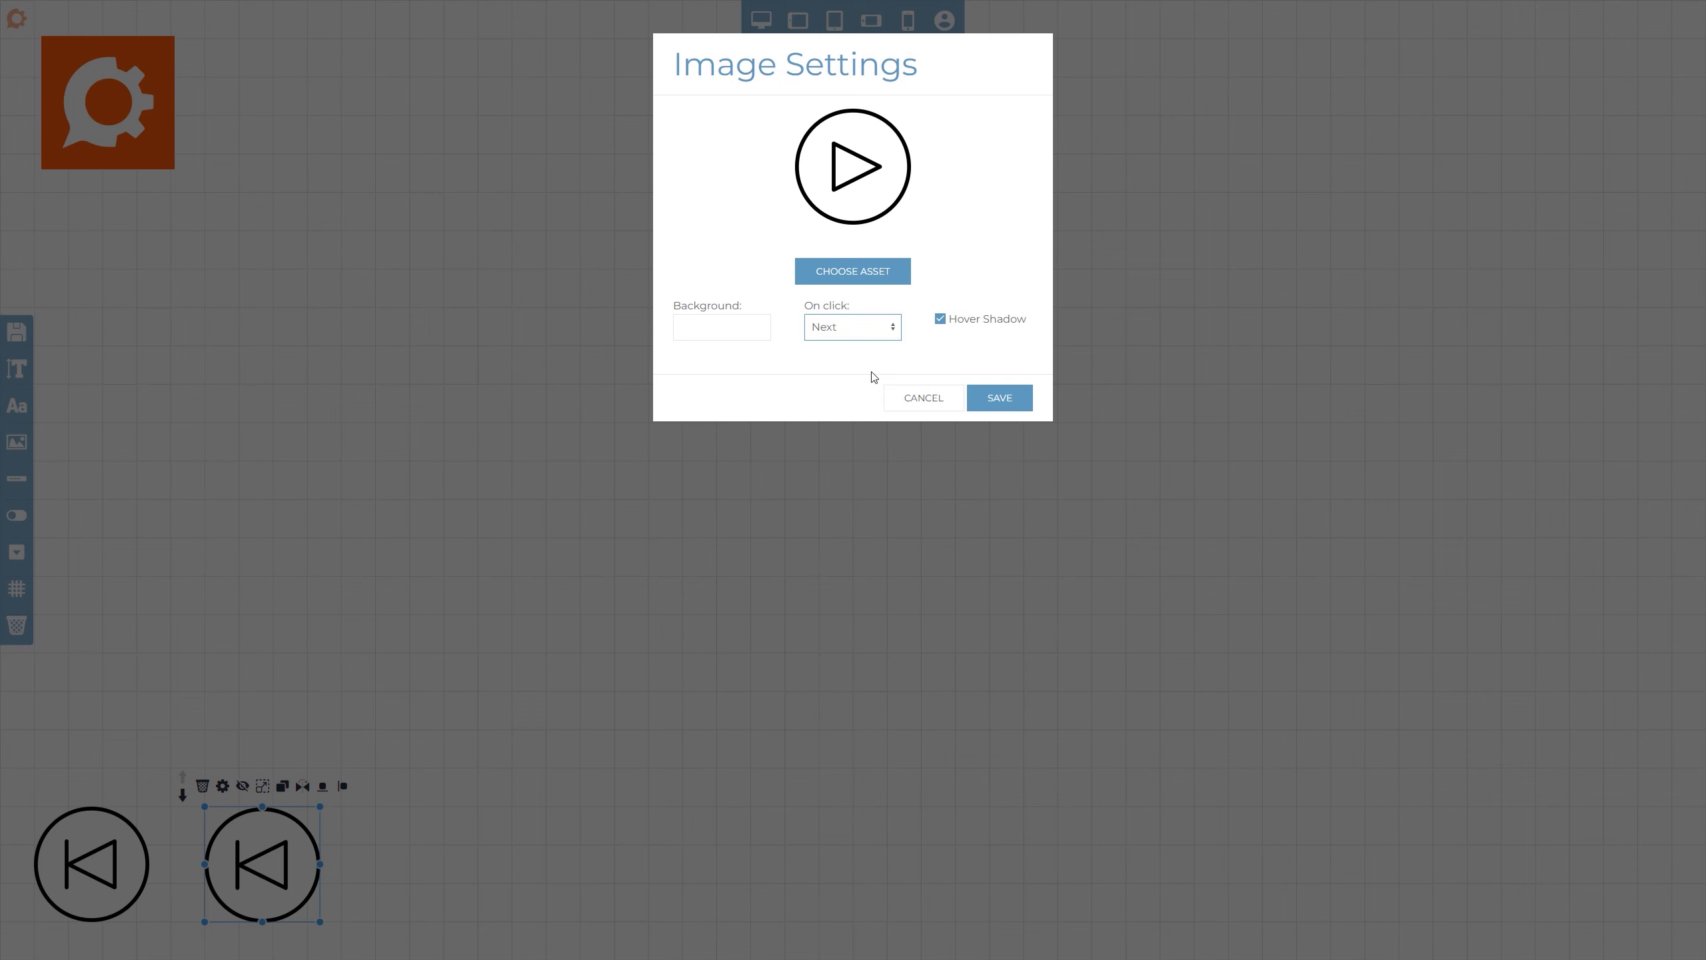
left_click(999, 398)
left_click(295, 861)
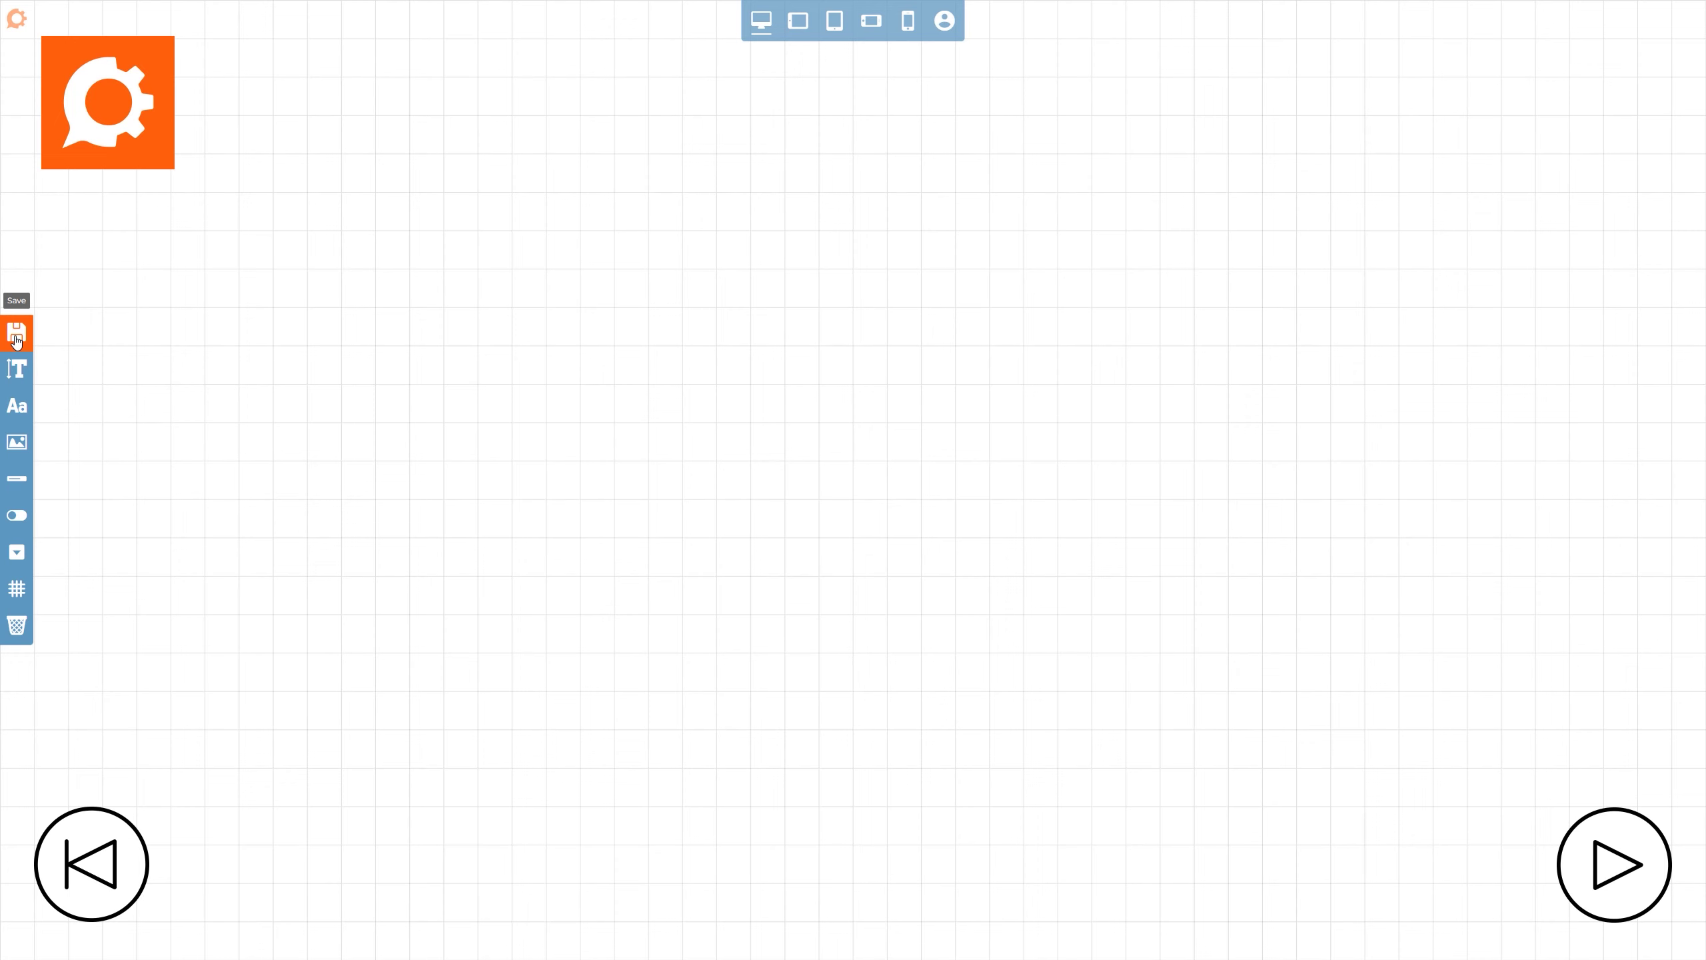
- Add a text element to the overlay and widen it on both sides
left_click(17, 410)
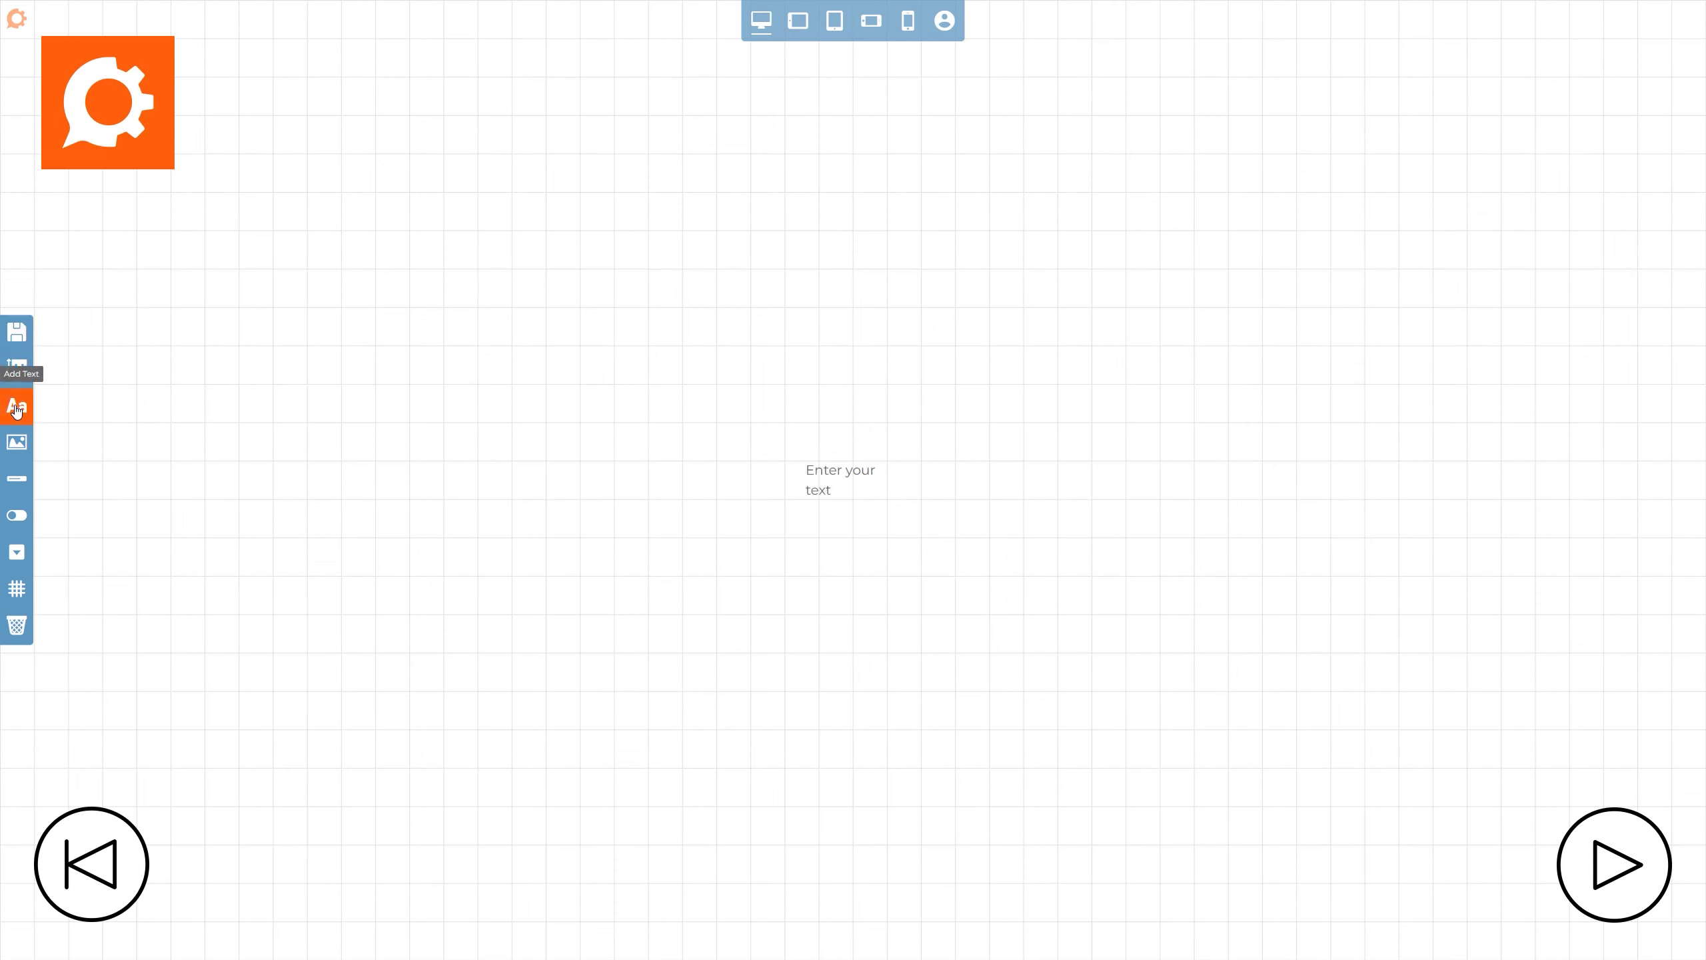
left_click(818, 491)
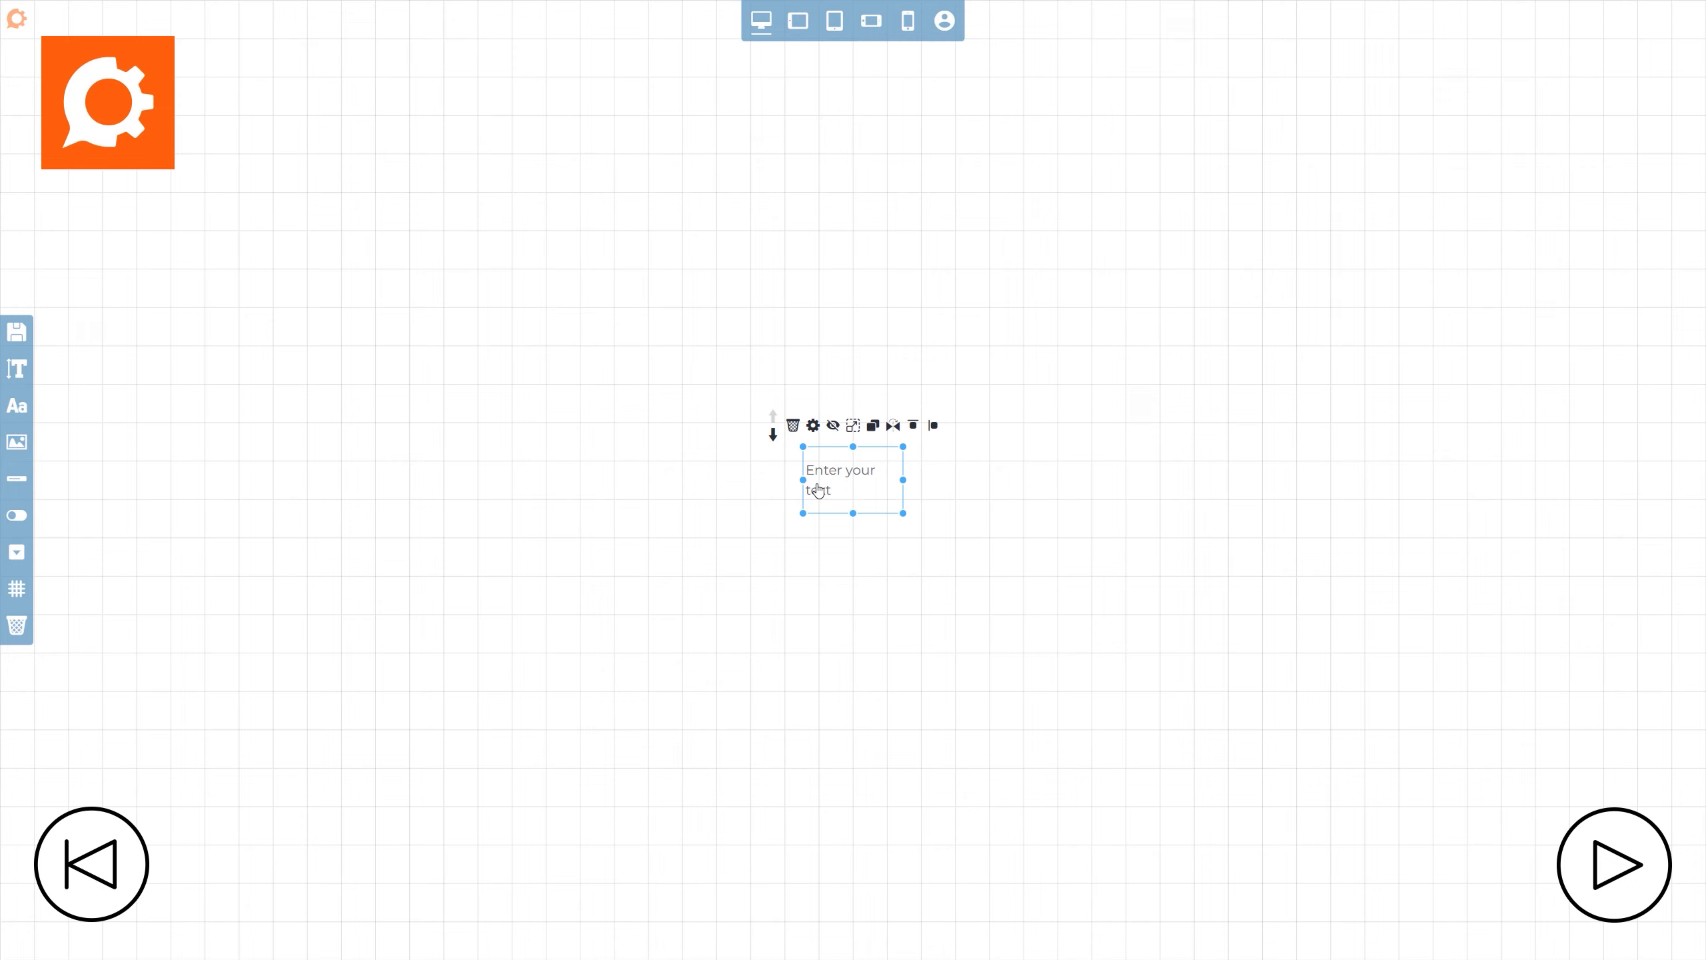
left_click_drag(803, 482, 624, 480)
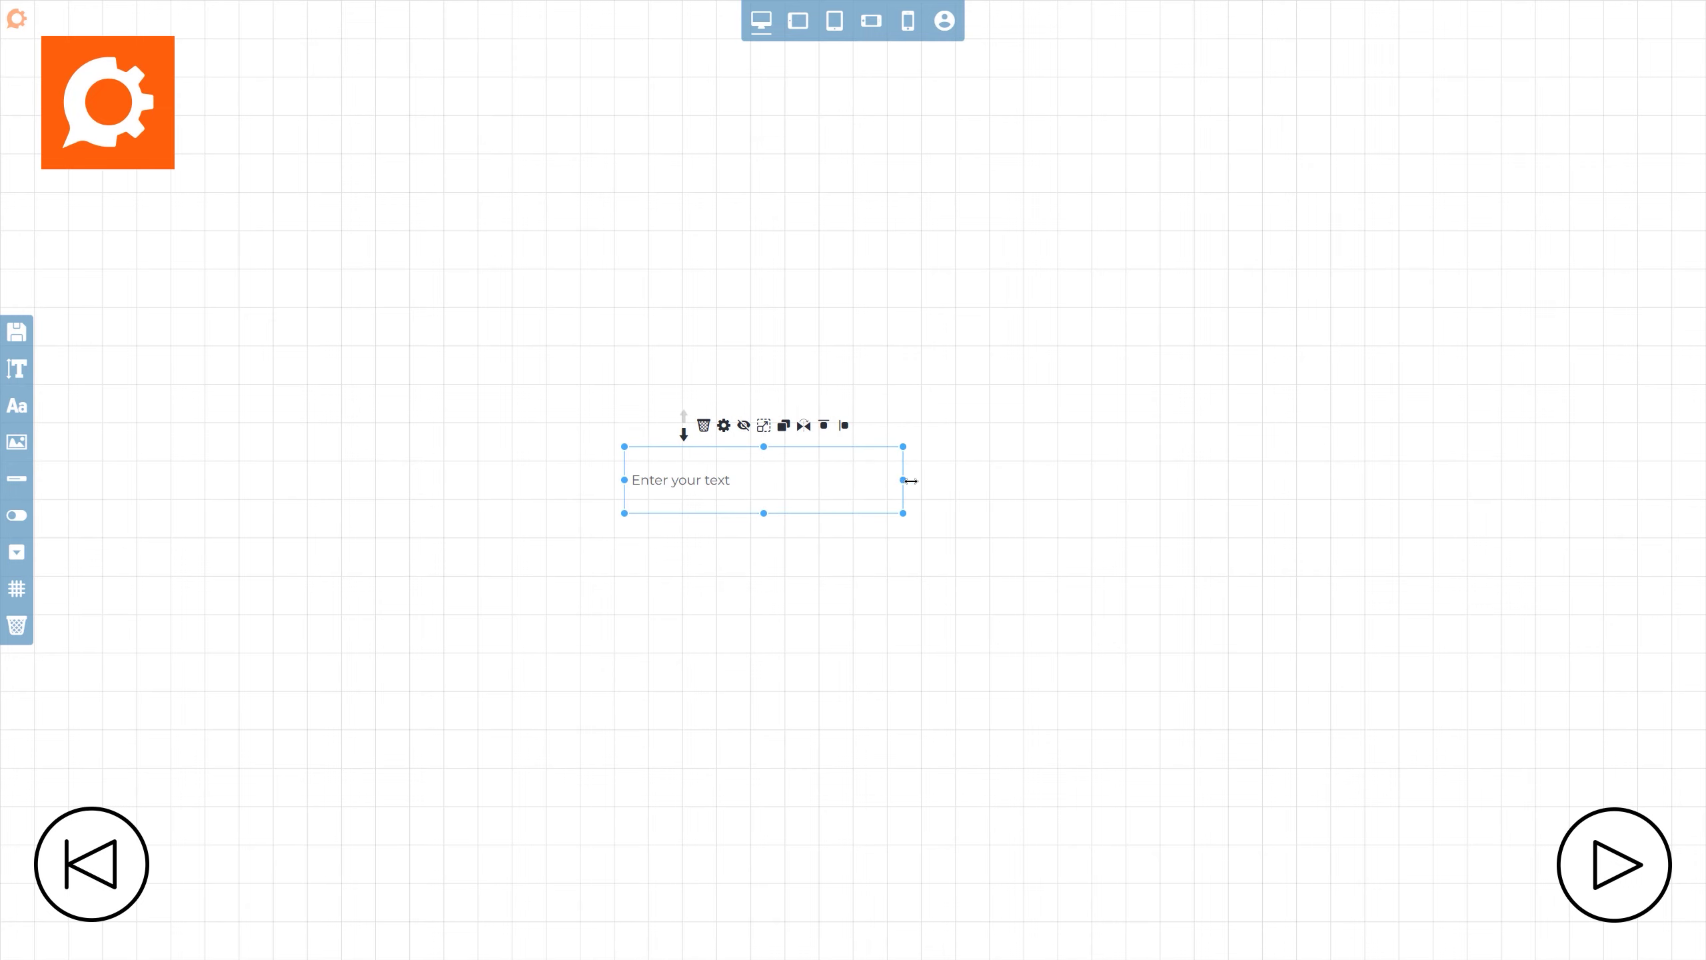
left_click_drag(911, 480, 1083, 480)
- Replace the placeholder text with the Step Description meta property
double_click(756, 485)
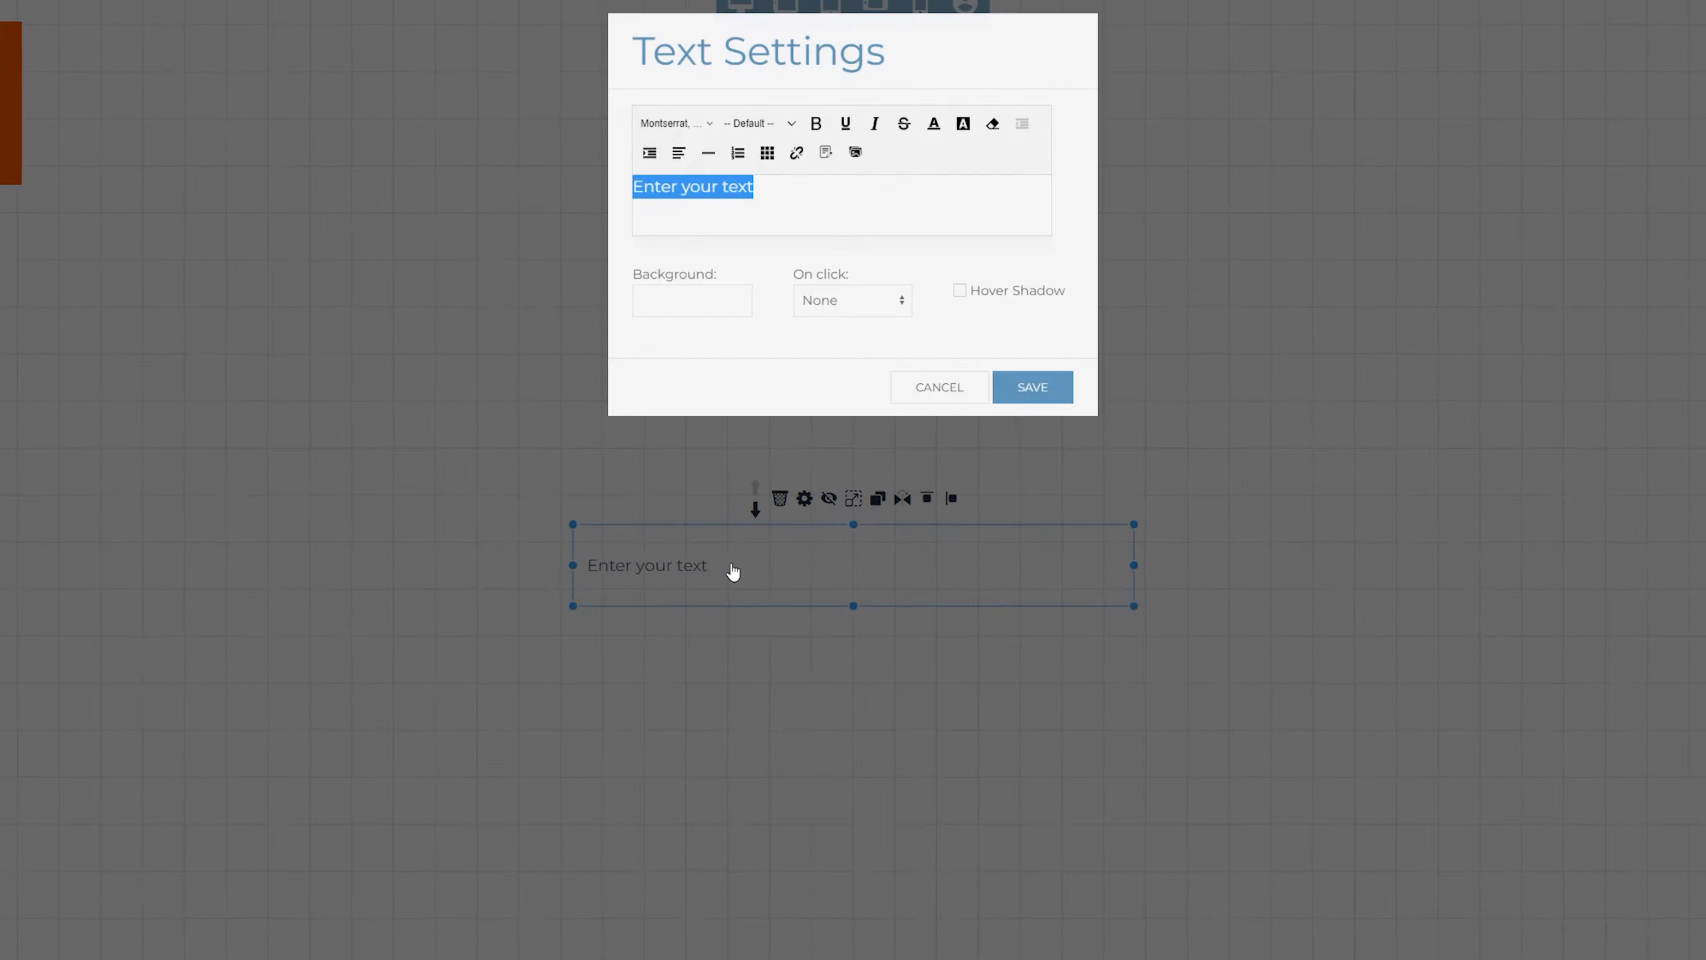
key("BackSpace")
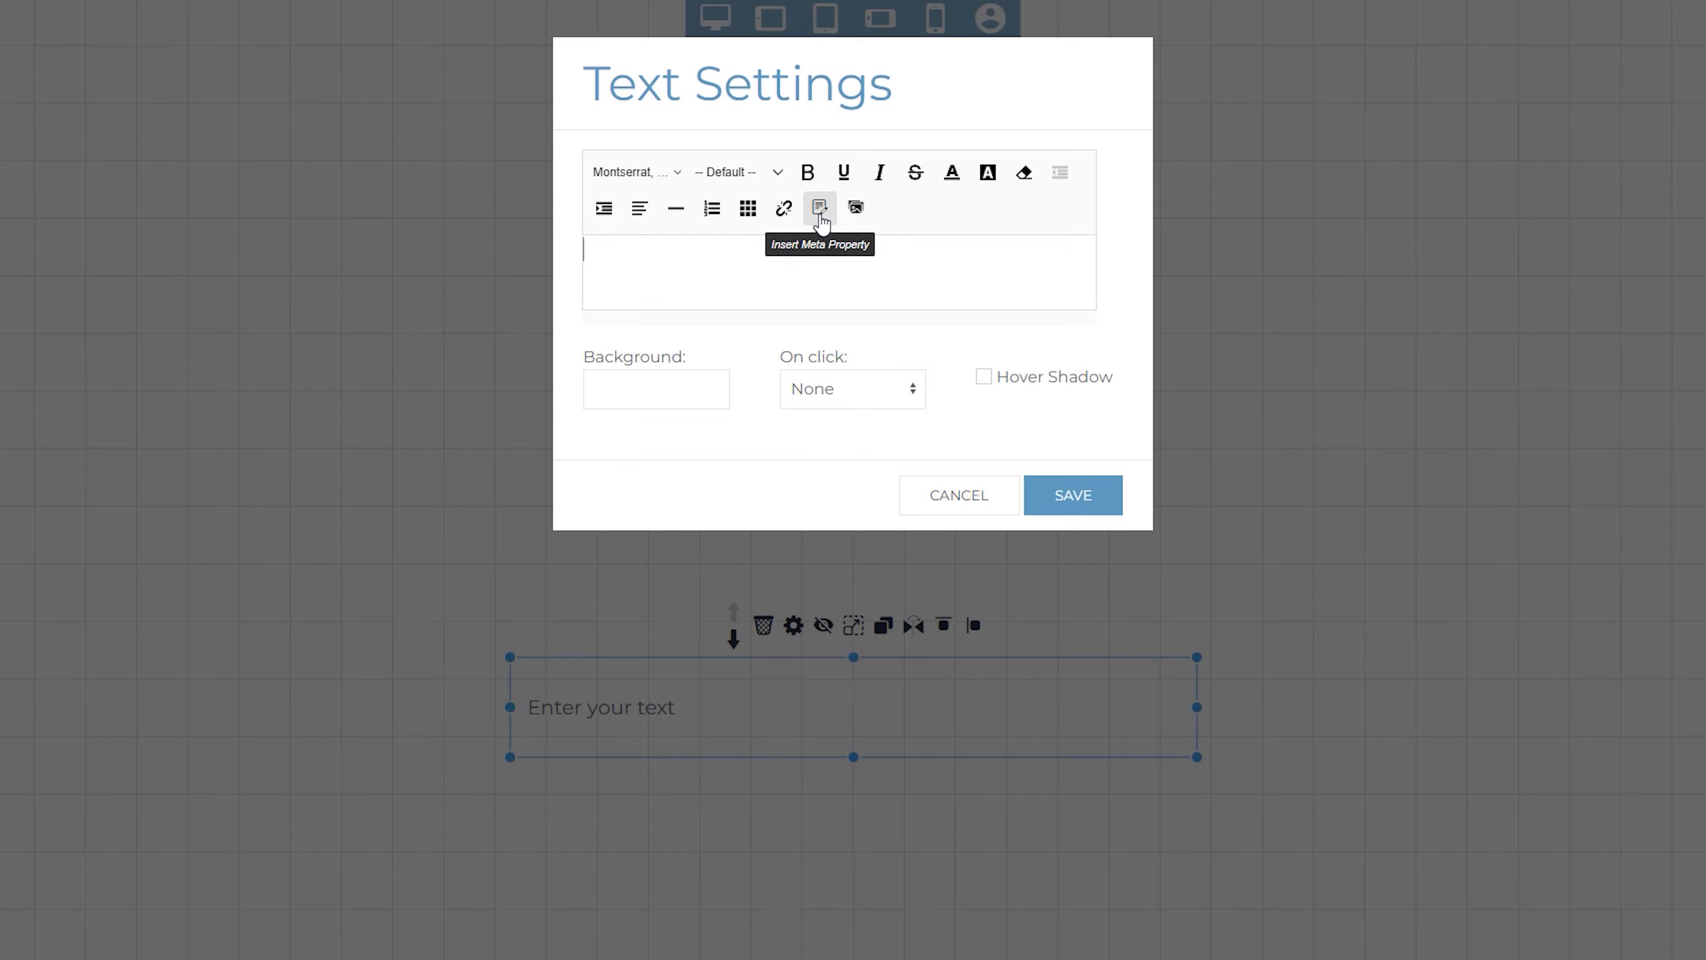
left_click(822, 209)
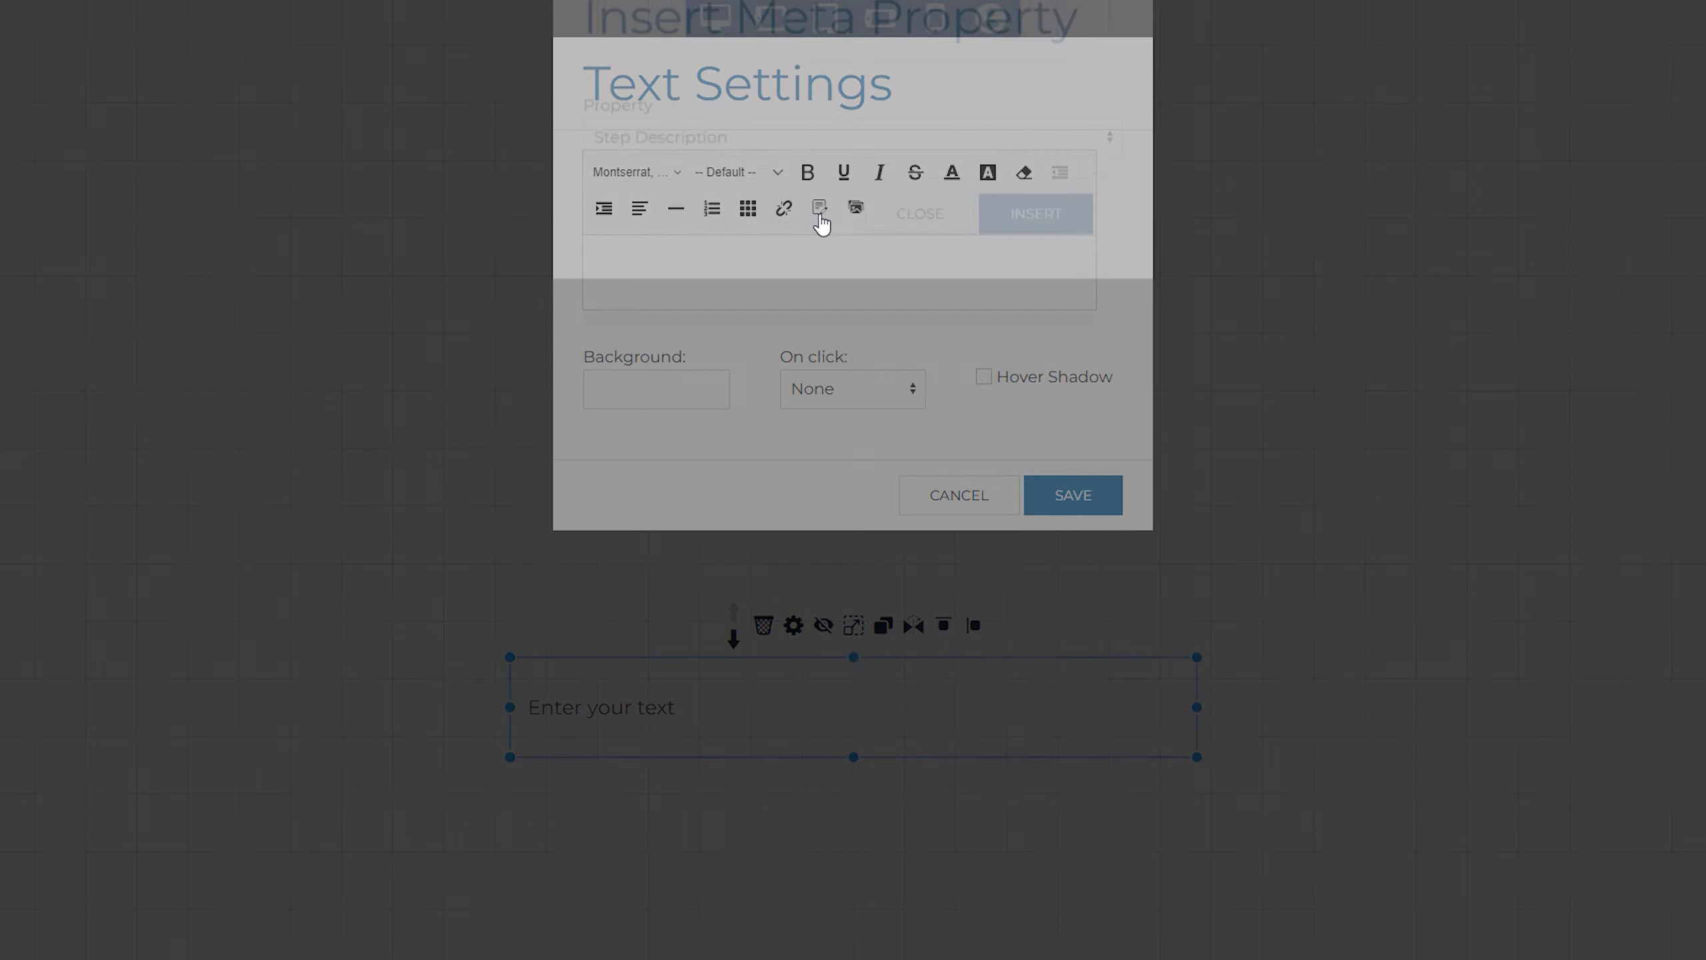
left_click(813, 214)
left_click(763, 277)
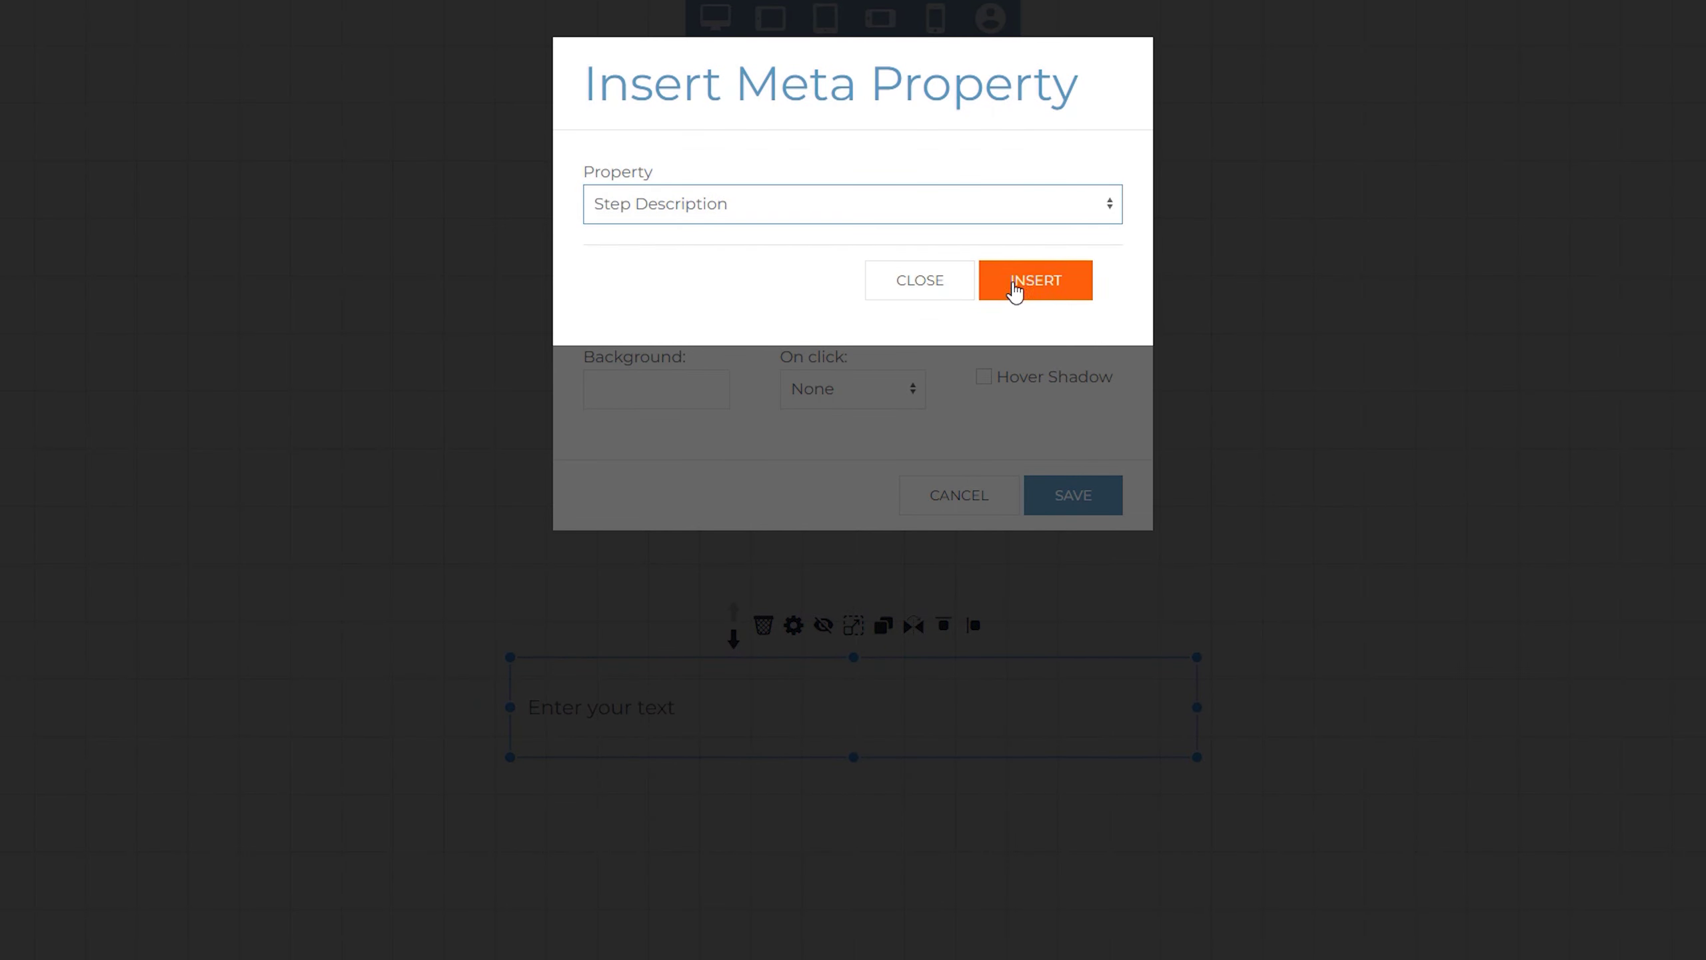
left_click(1015, 290)
- Format stepDescription as Tahoma, Heading size, bold, dark colour, and save
left_click_drag(850, 255, 576, 256)
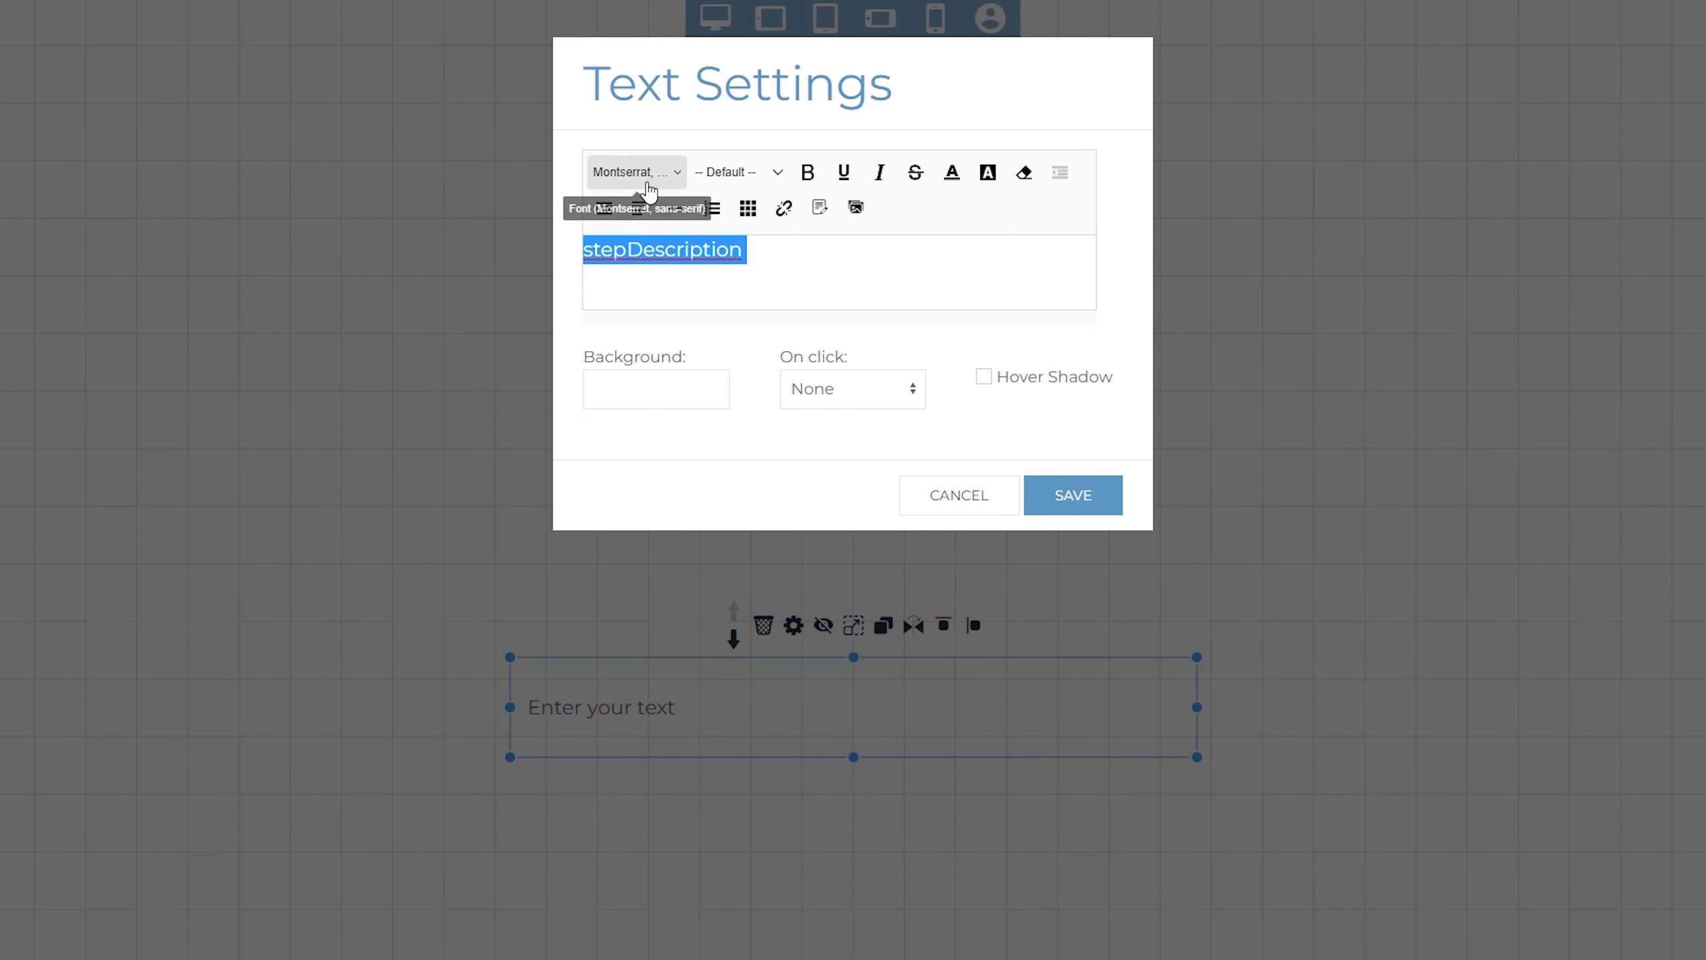
left_click(645, 172)
left_click(648, 305)
left_click(766, 176)
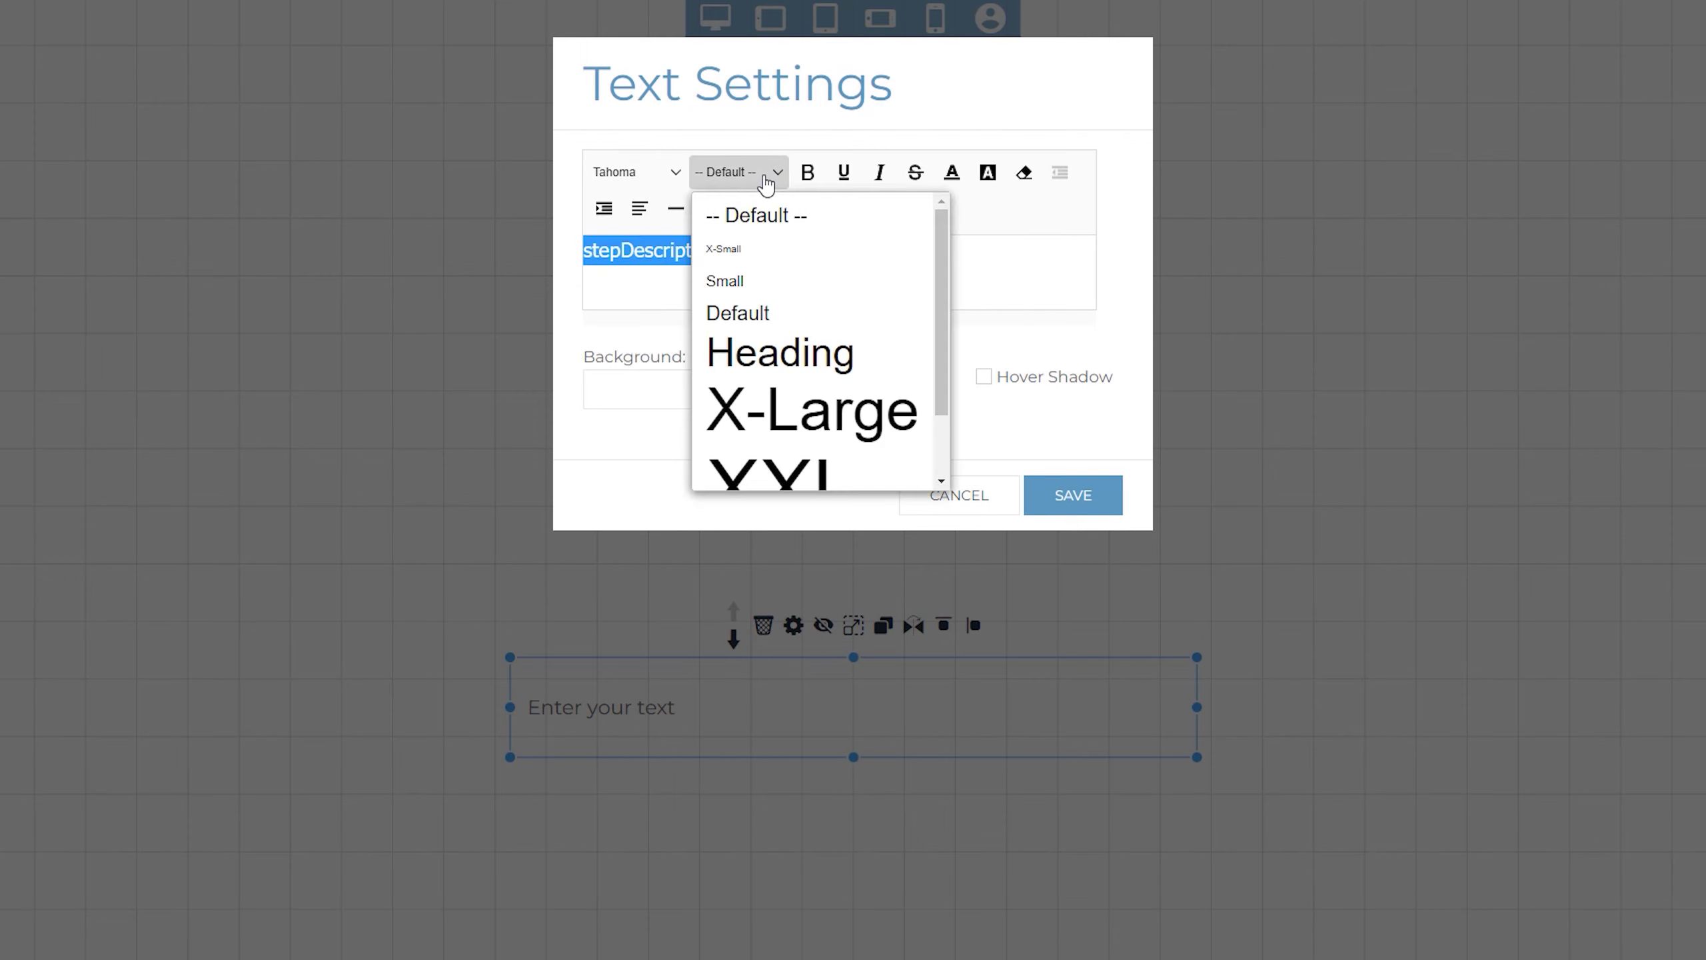
left_click(766, 351)
left_click(808, 172)
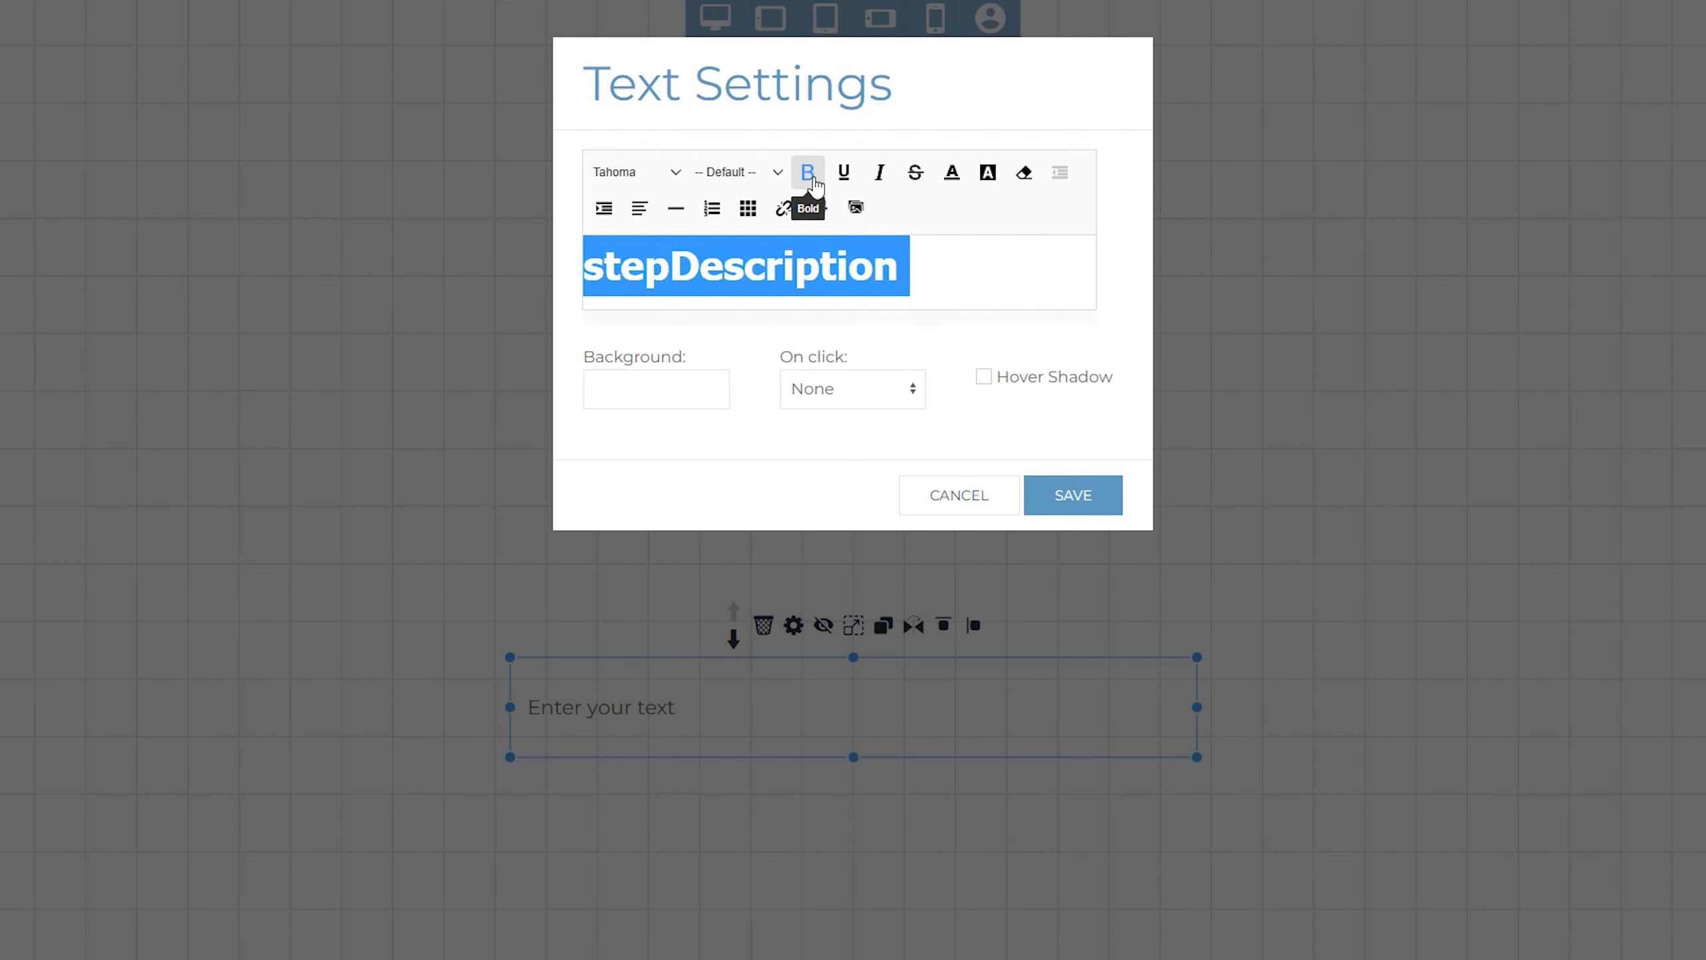
left_click(951, 172)
left_click(1080, 334)
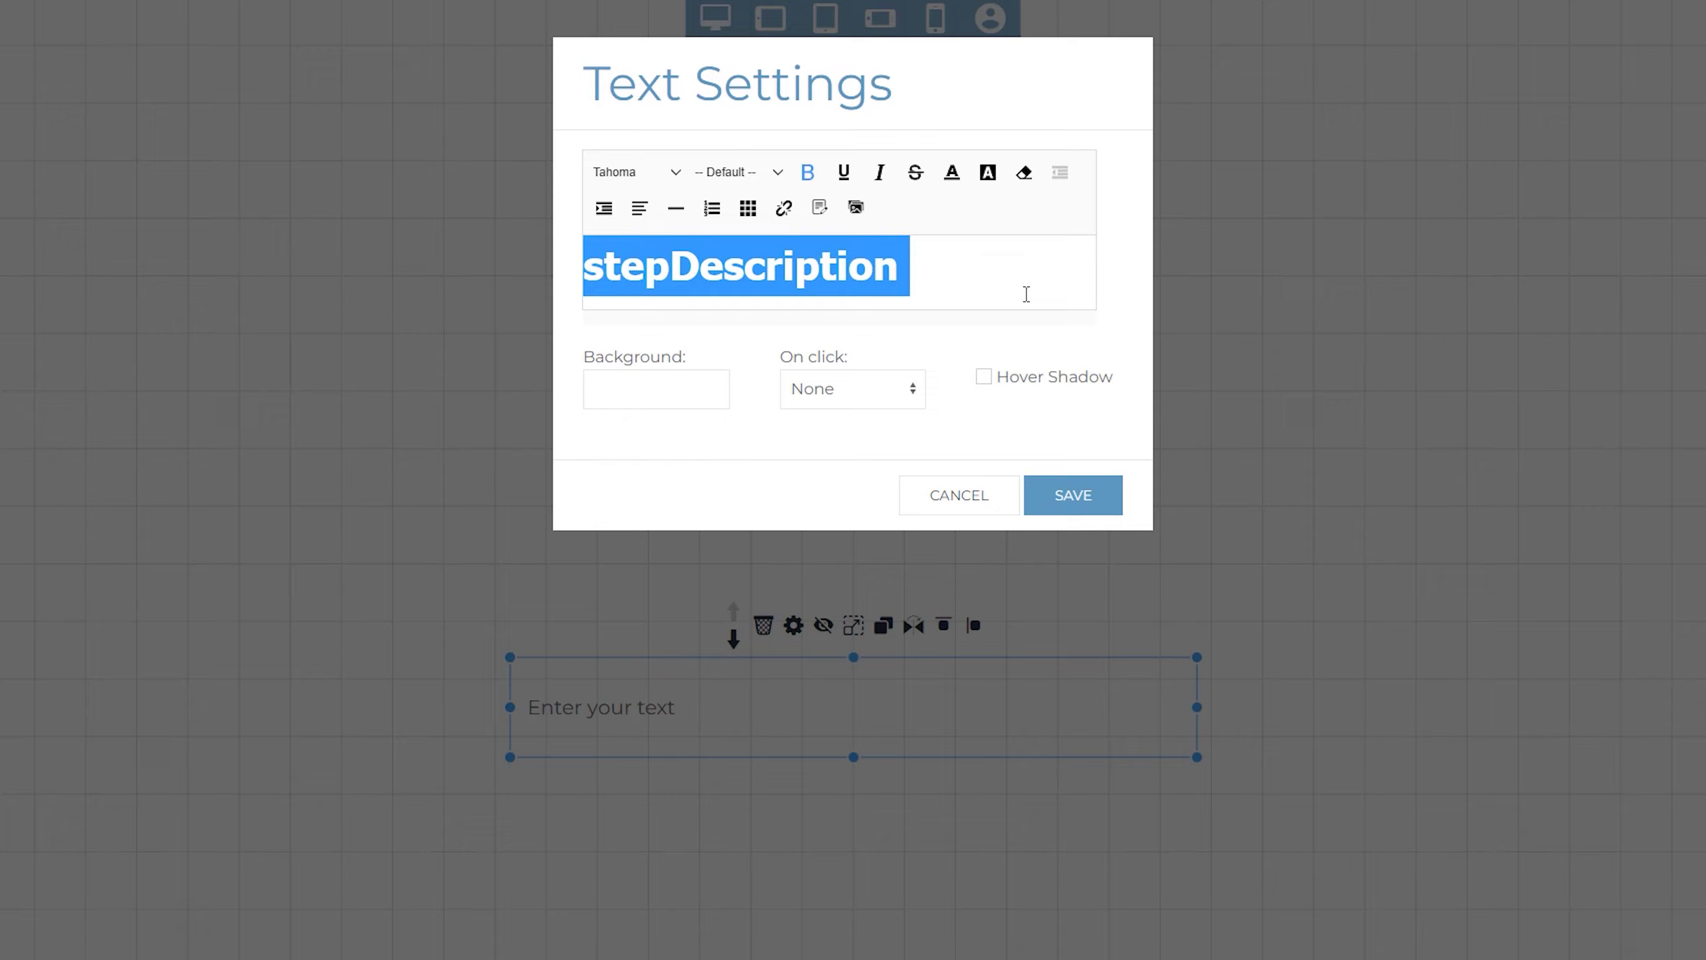
left_click(1073, 495)
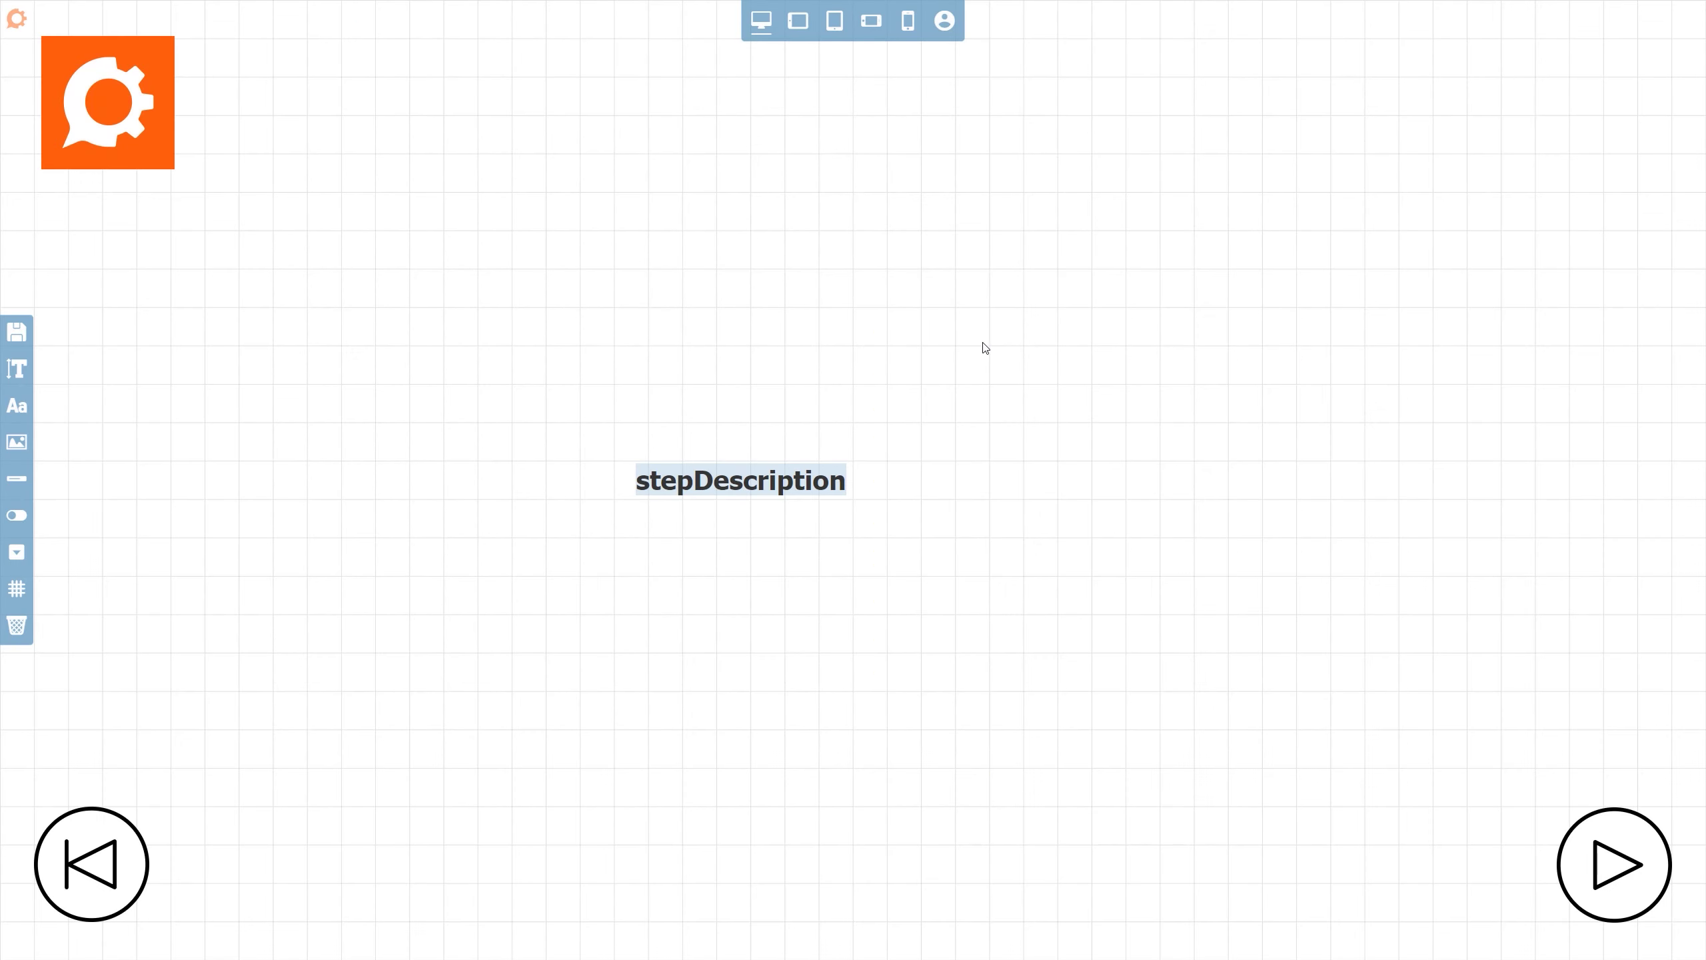
- Move the text box up just right of the logo and make it taller
left_click(773, 480)
left_click_drag(773, 480, 318, 86)
left_click_drag(432, 69, 431, 38)
left_click_drag(434, 138, 432, 167)
- Add a progress bar and stretch it across the bottom between the navigation buttons
left_click(570, 248)
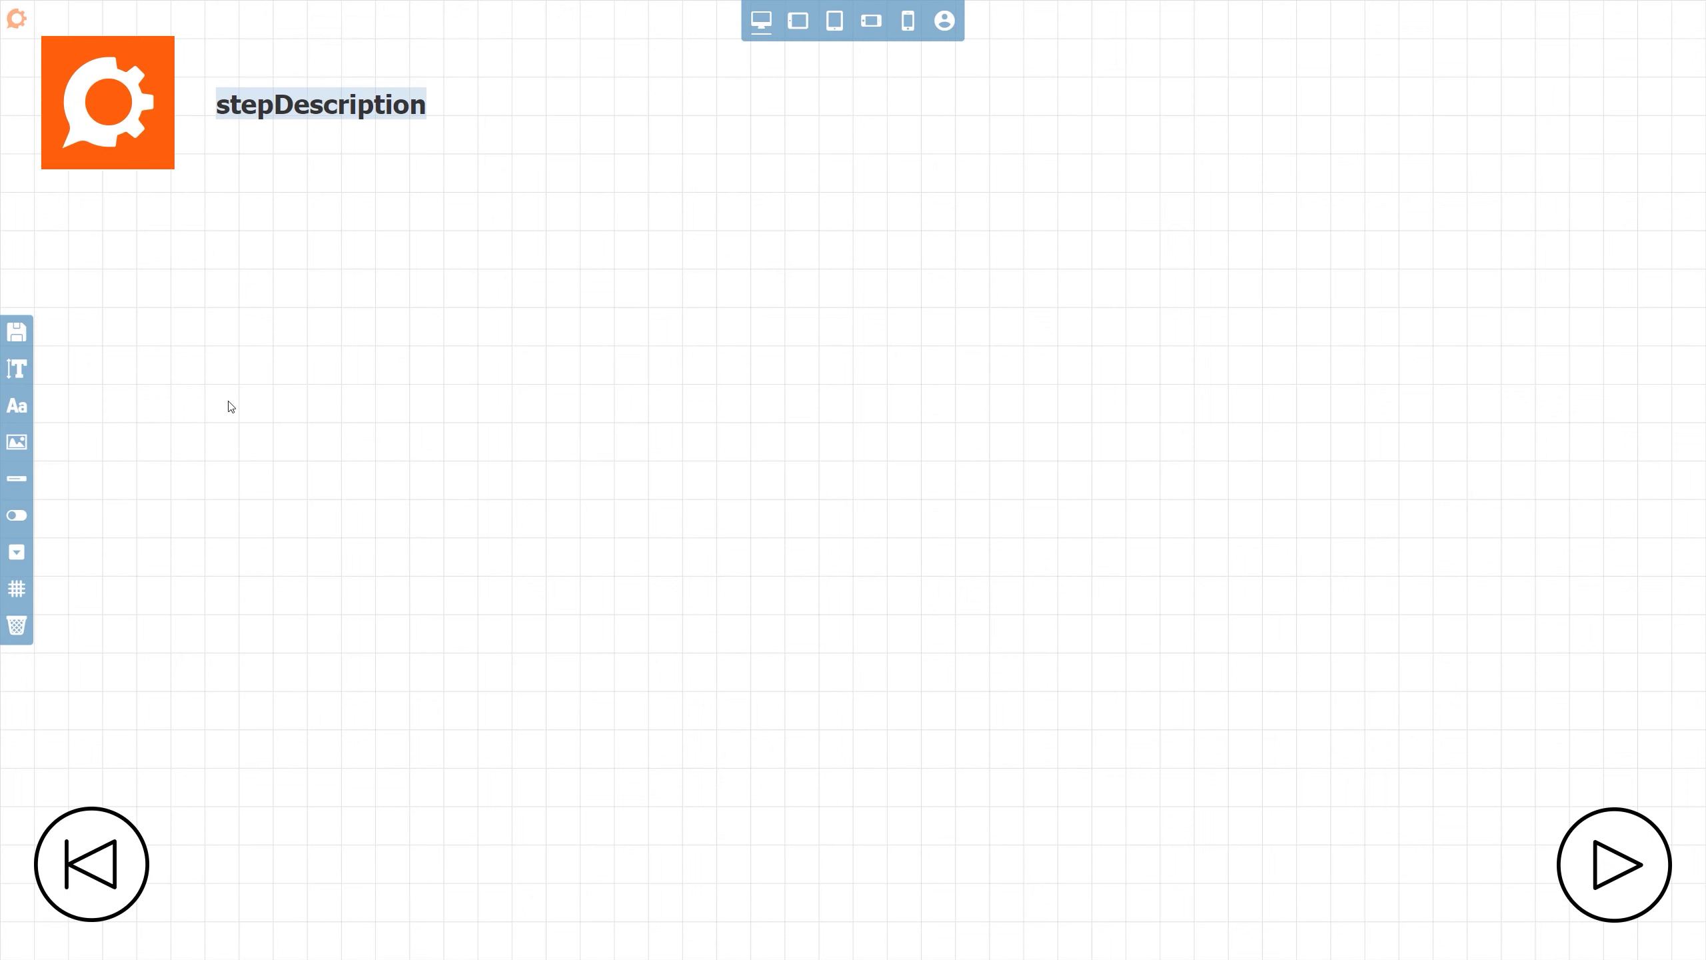
left_click(26, 479)
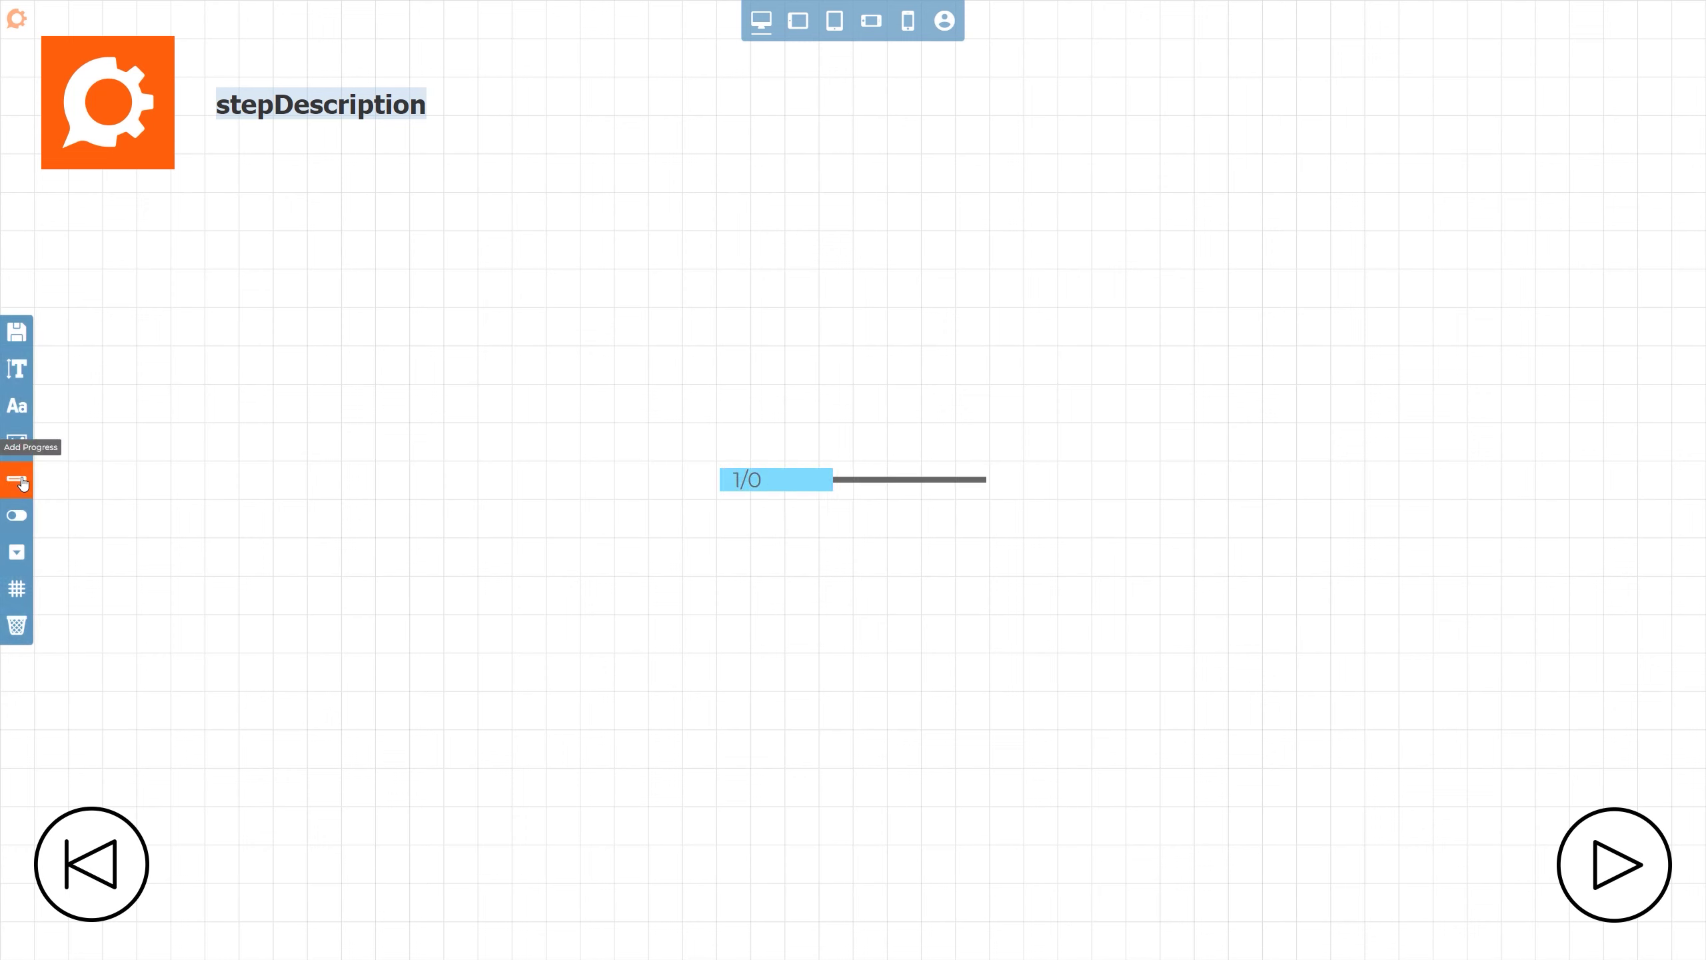
left_click(729, 481)
left_click_drag(730, 481, 239, 897)
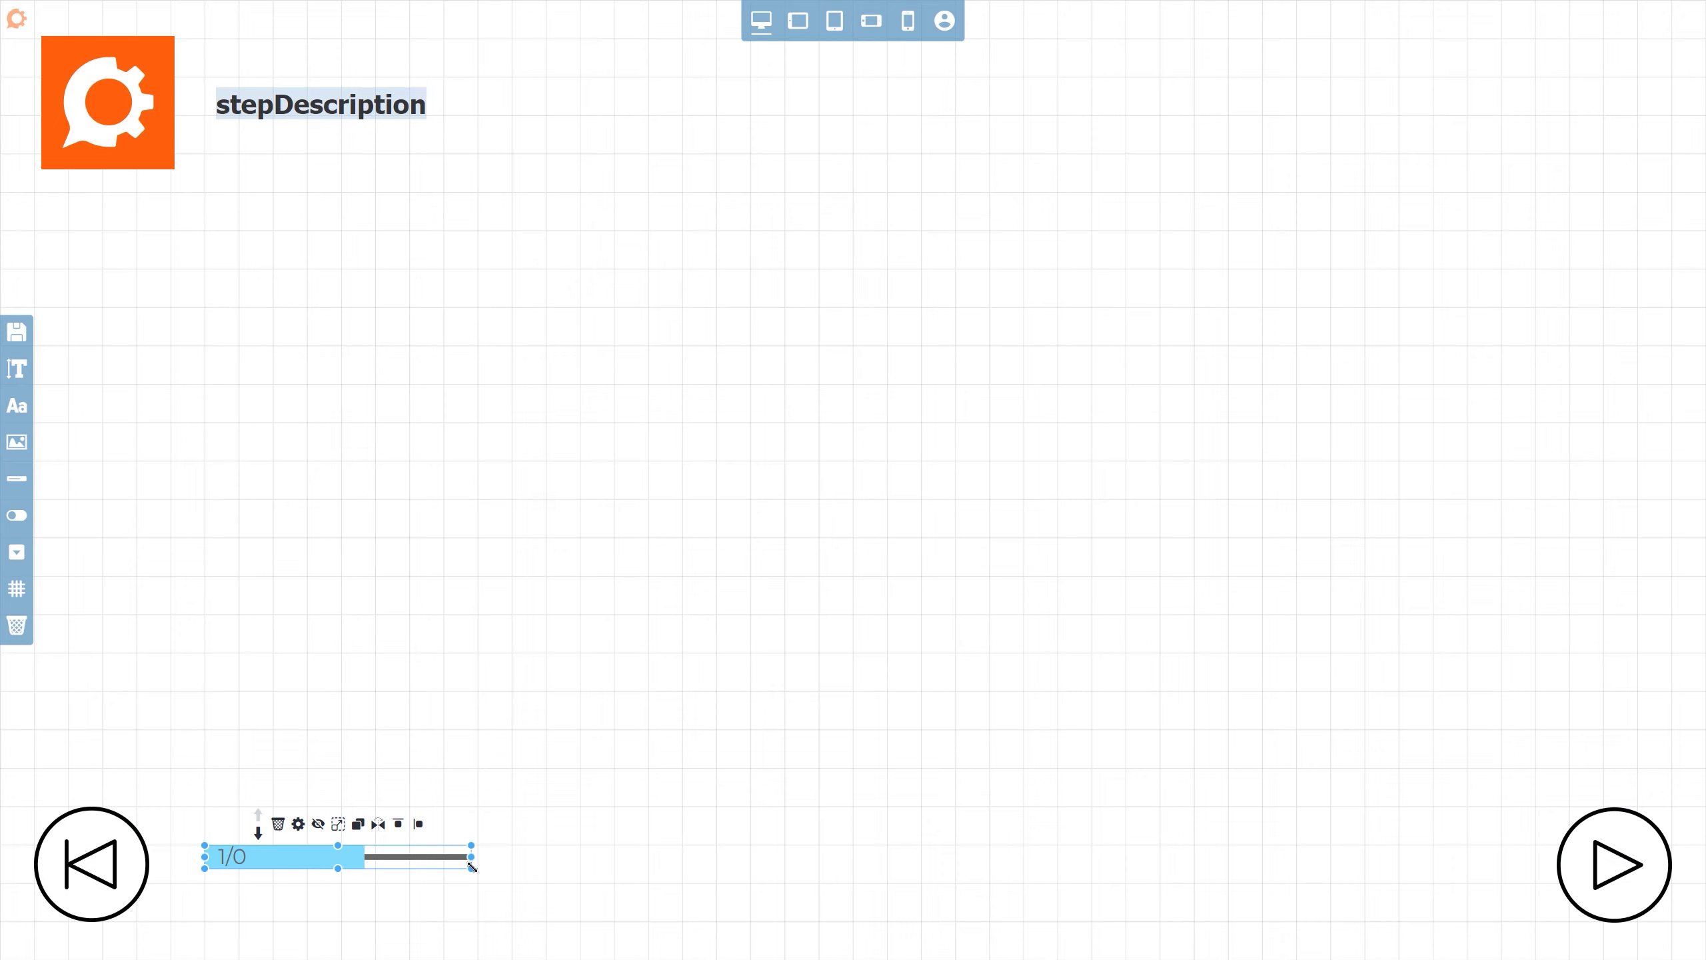
left_click_drag(473, 858, 1502, 858)
left_click_drag(854, 872, 853, 886)
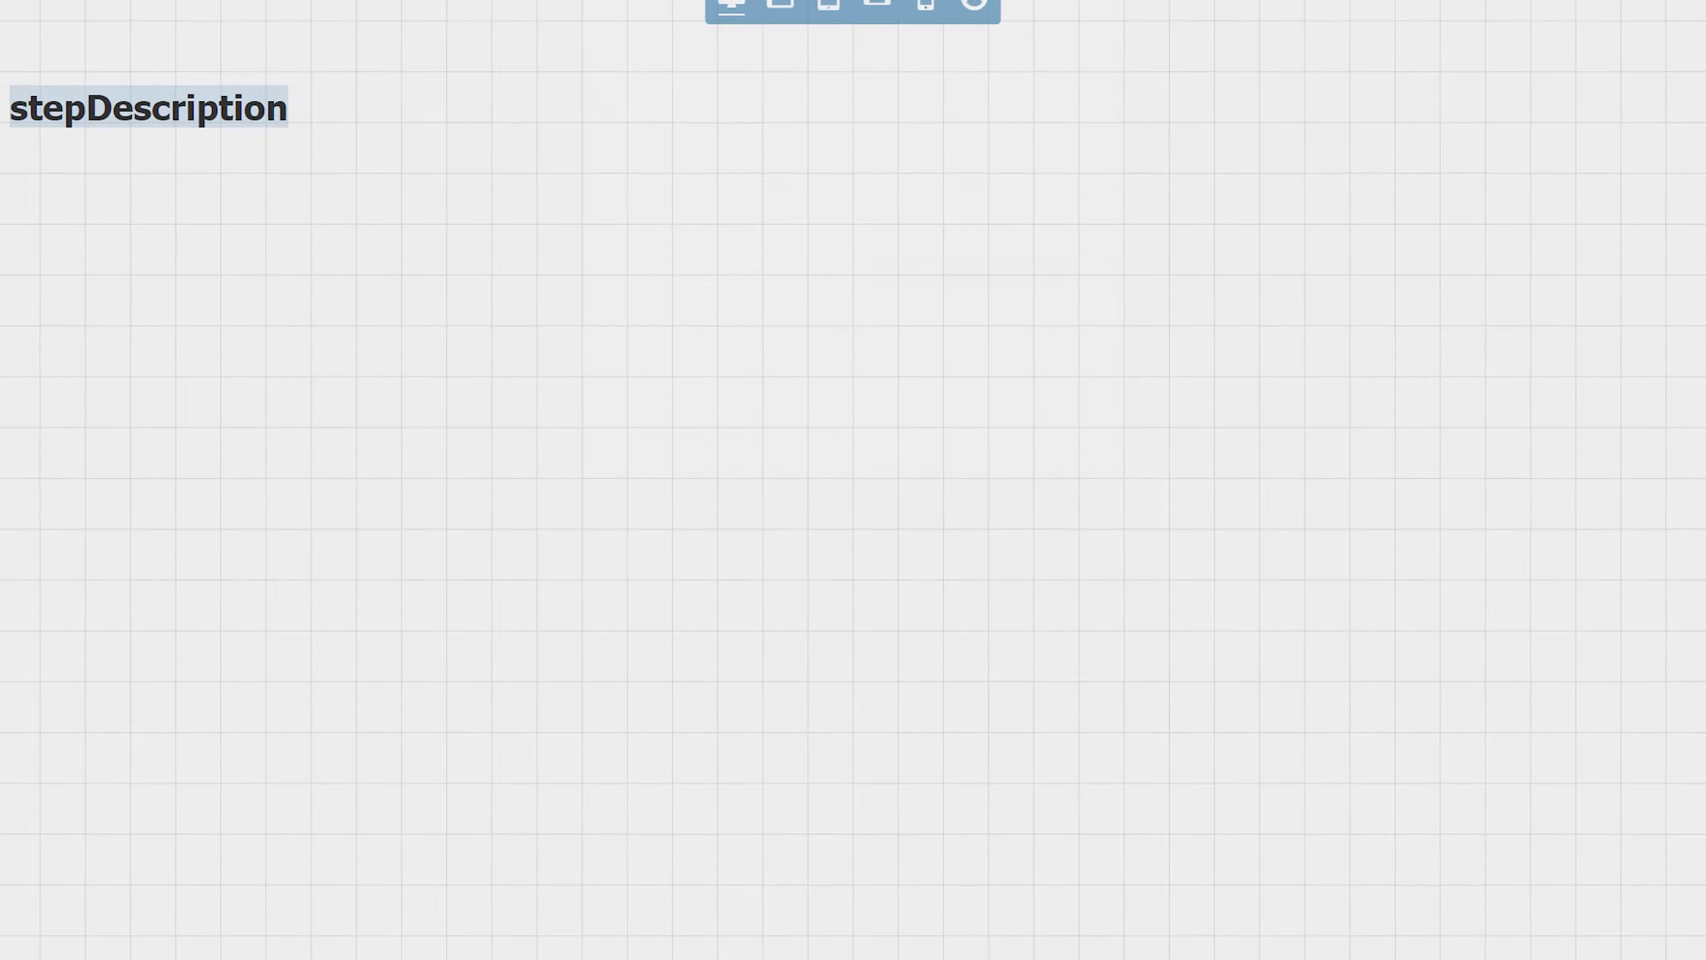
- Set the progress bar colour to #ff851b, and its trail and label colours to #222222
left_click(813, 824)
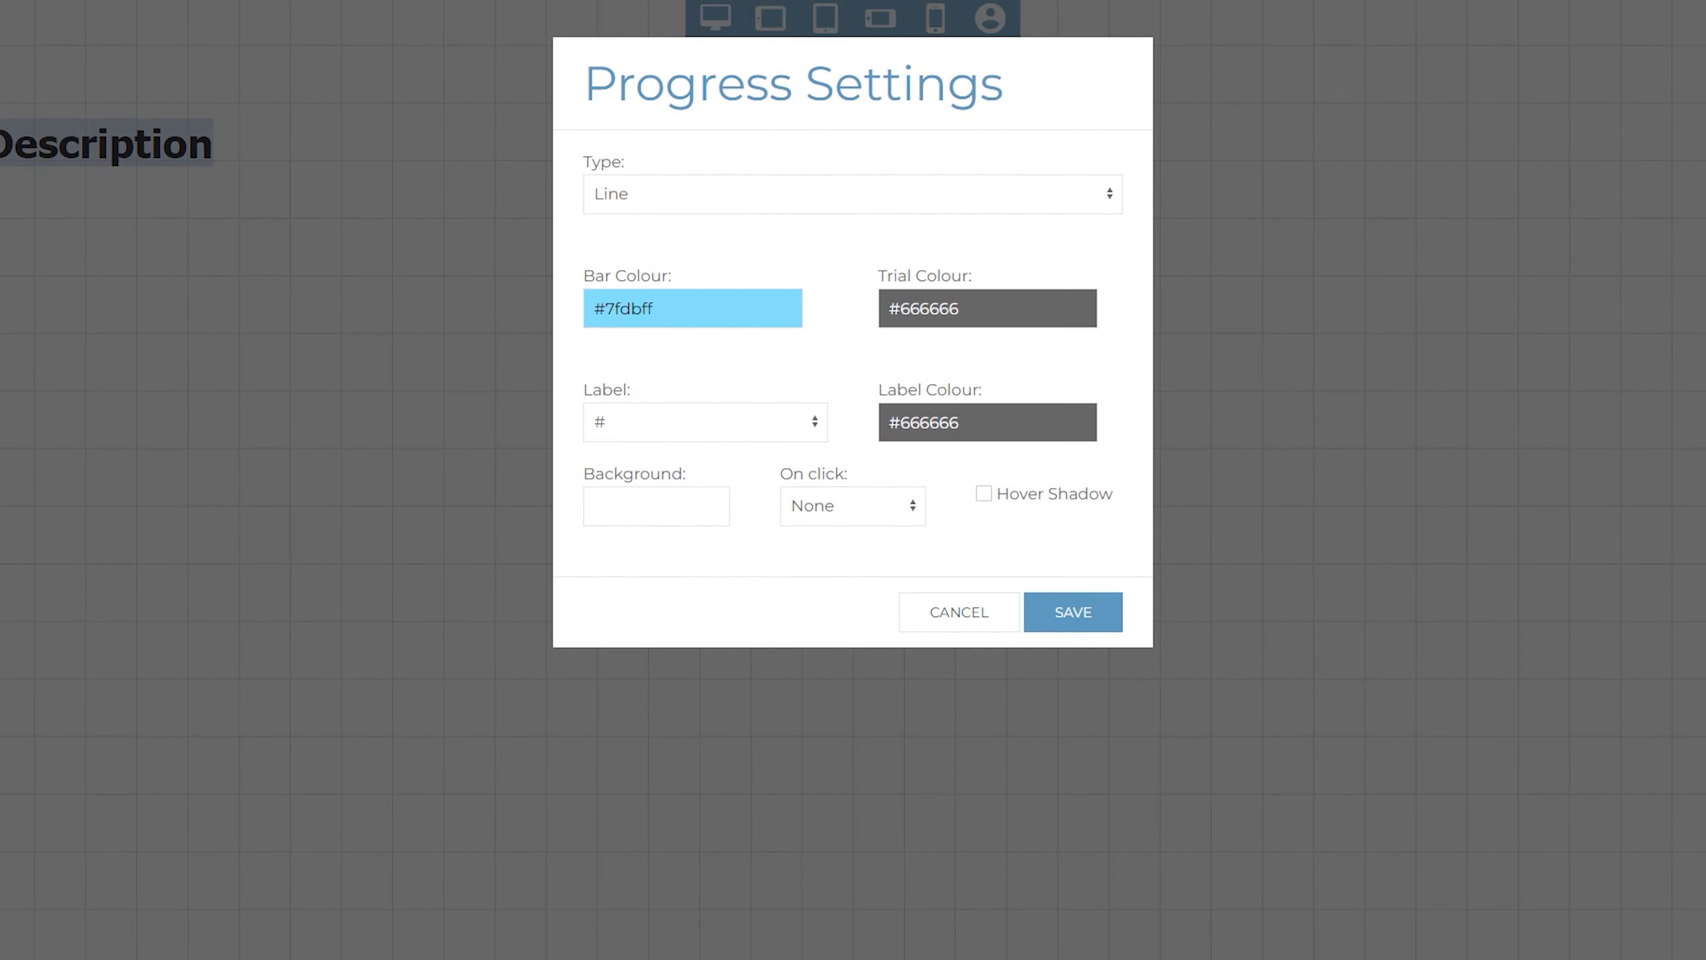
left_click(736, 308)
left_click(693, 372)
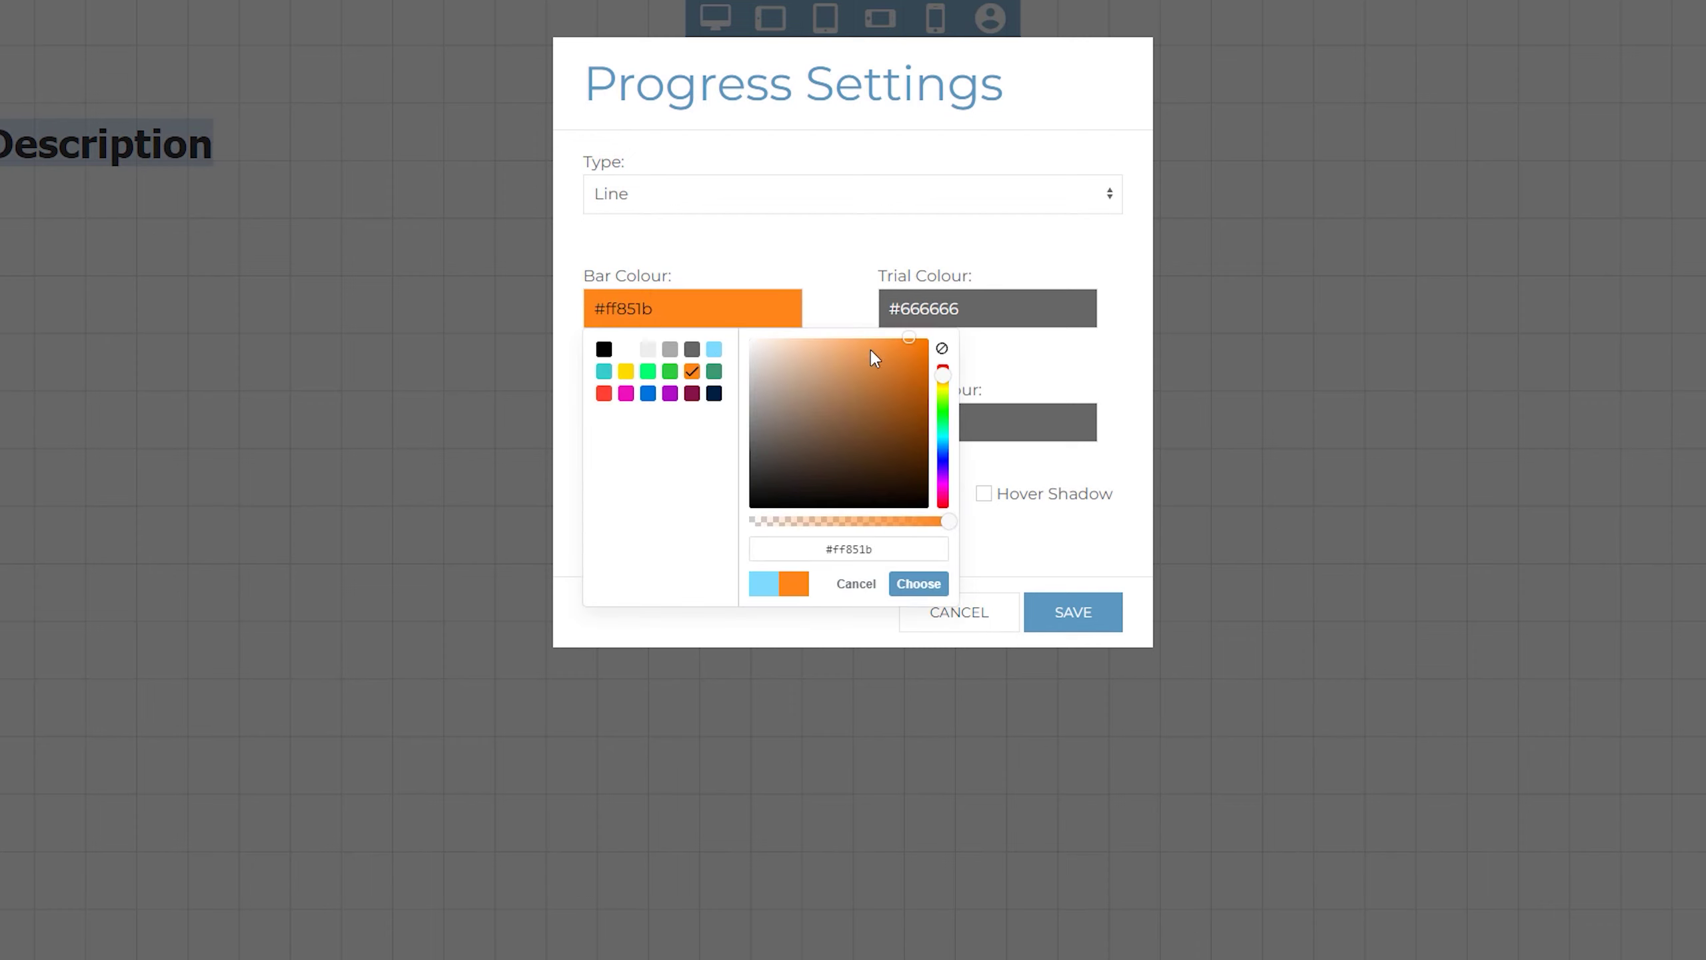
left_click(917, 584)
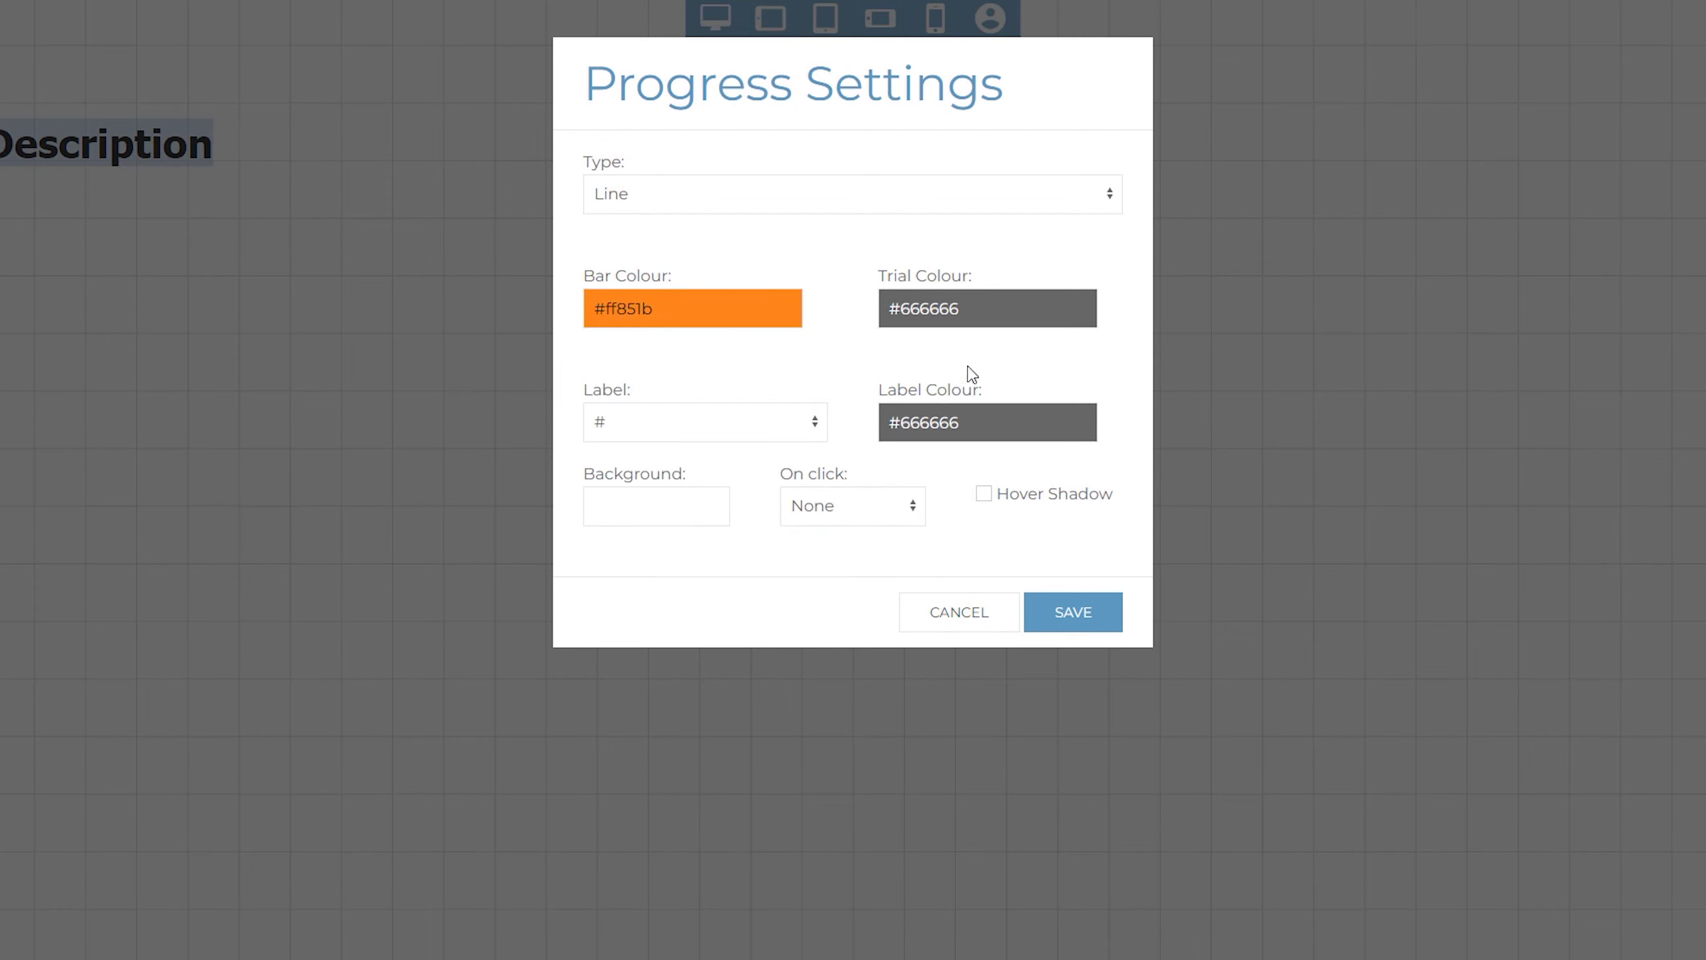
left_click(970, 310)
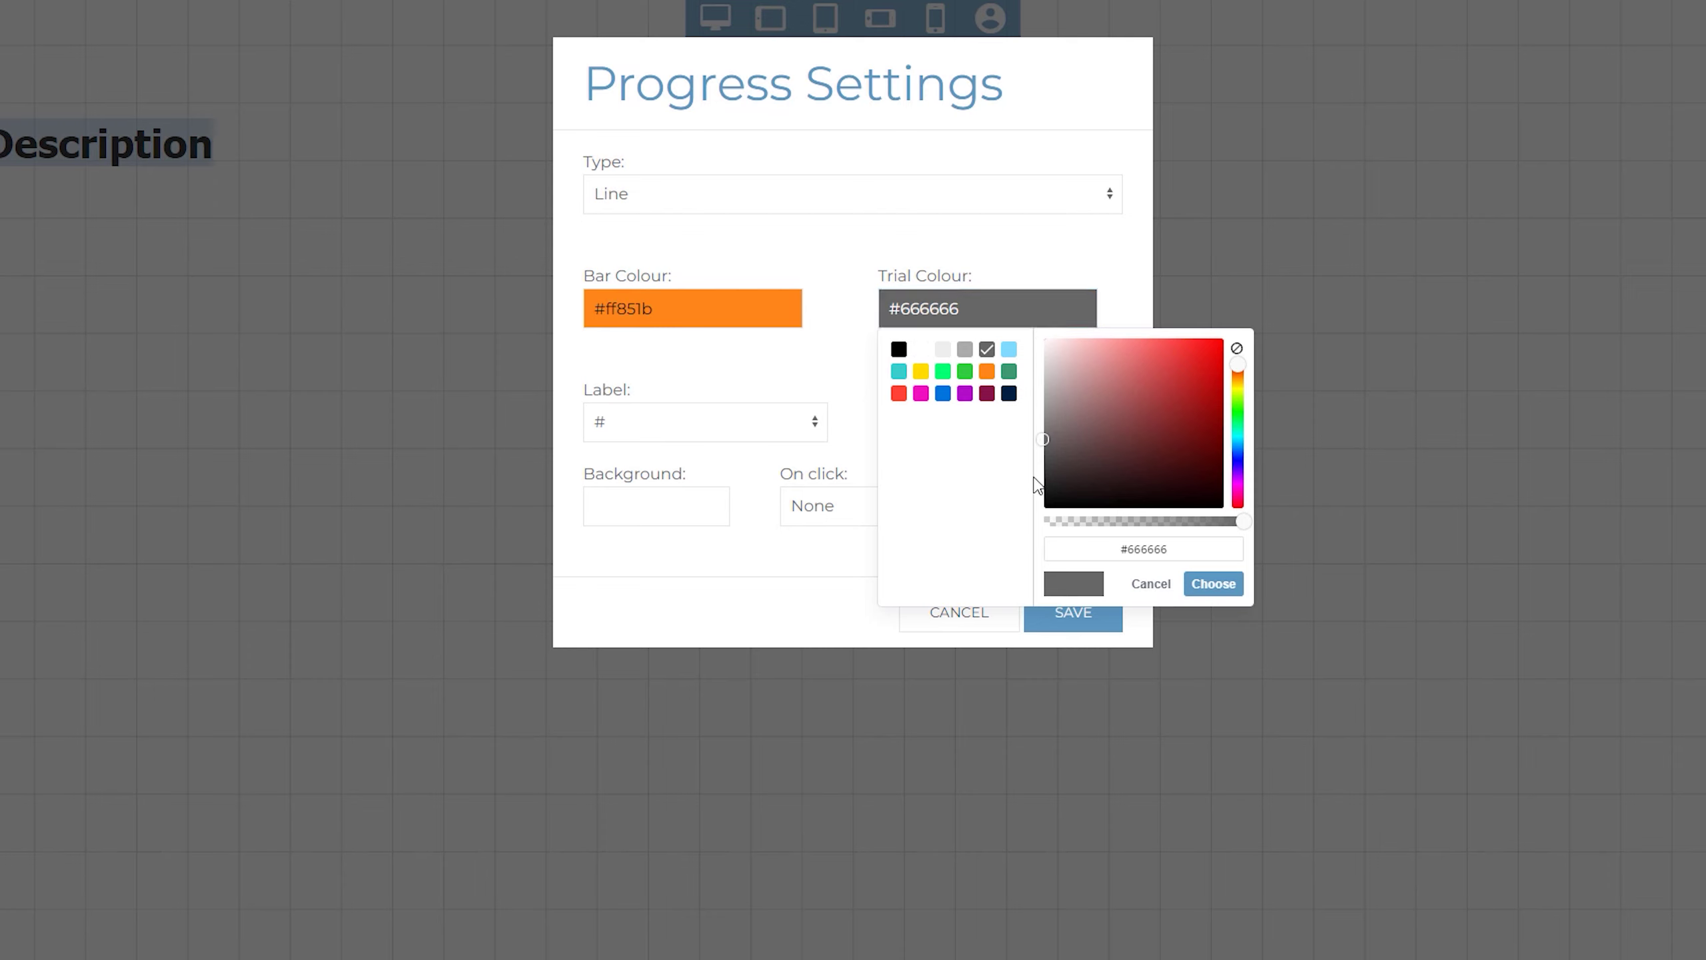
left_click_drag(1043, 474, 1042, 484)
left_click(1192, 585)
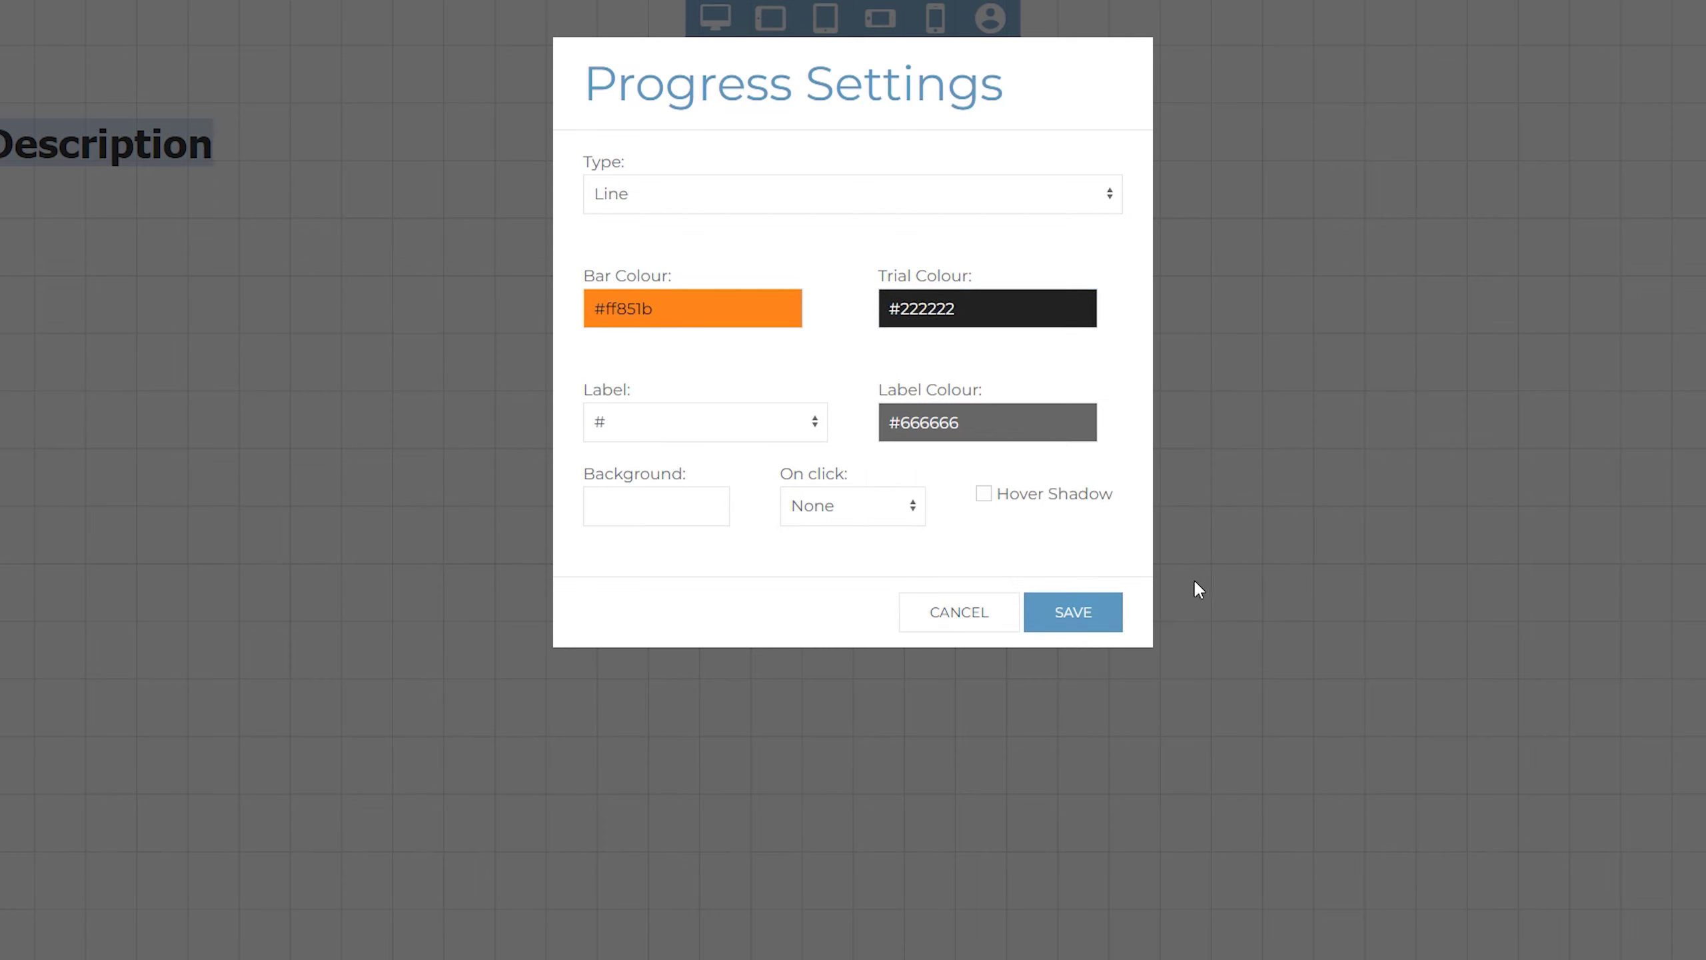
left_click(1001, 427)
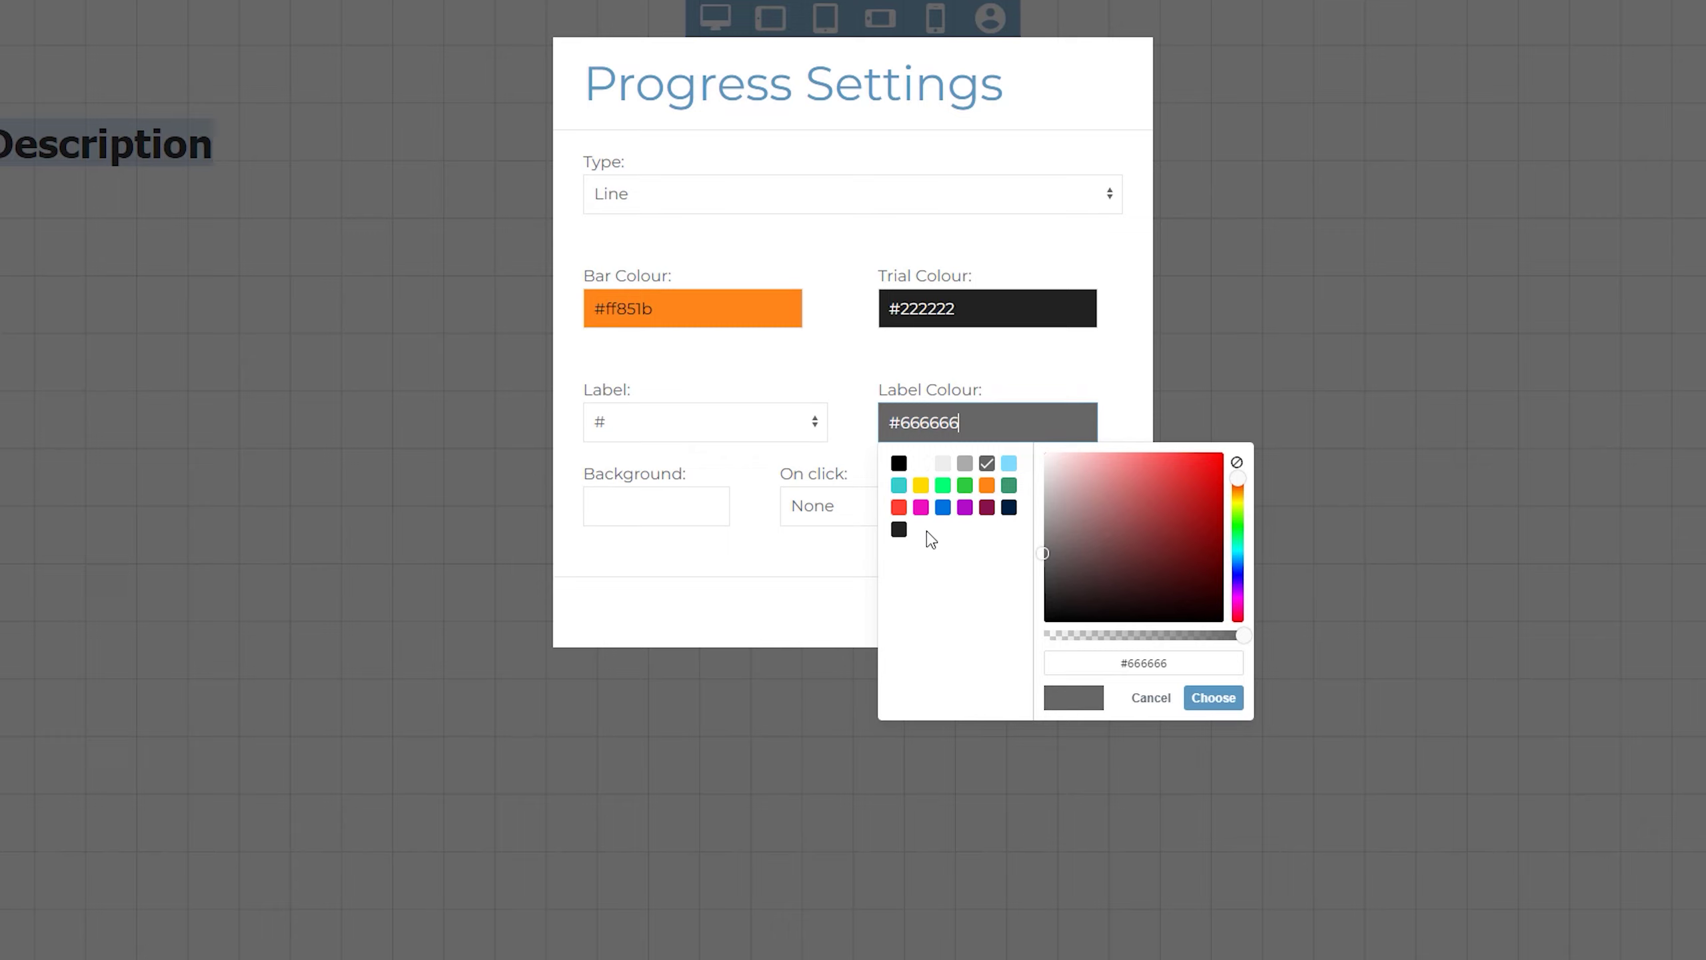
left_click(899, 531)
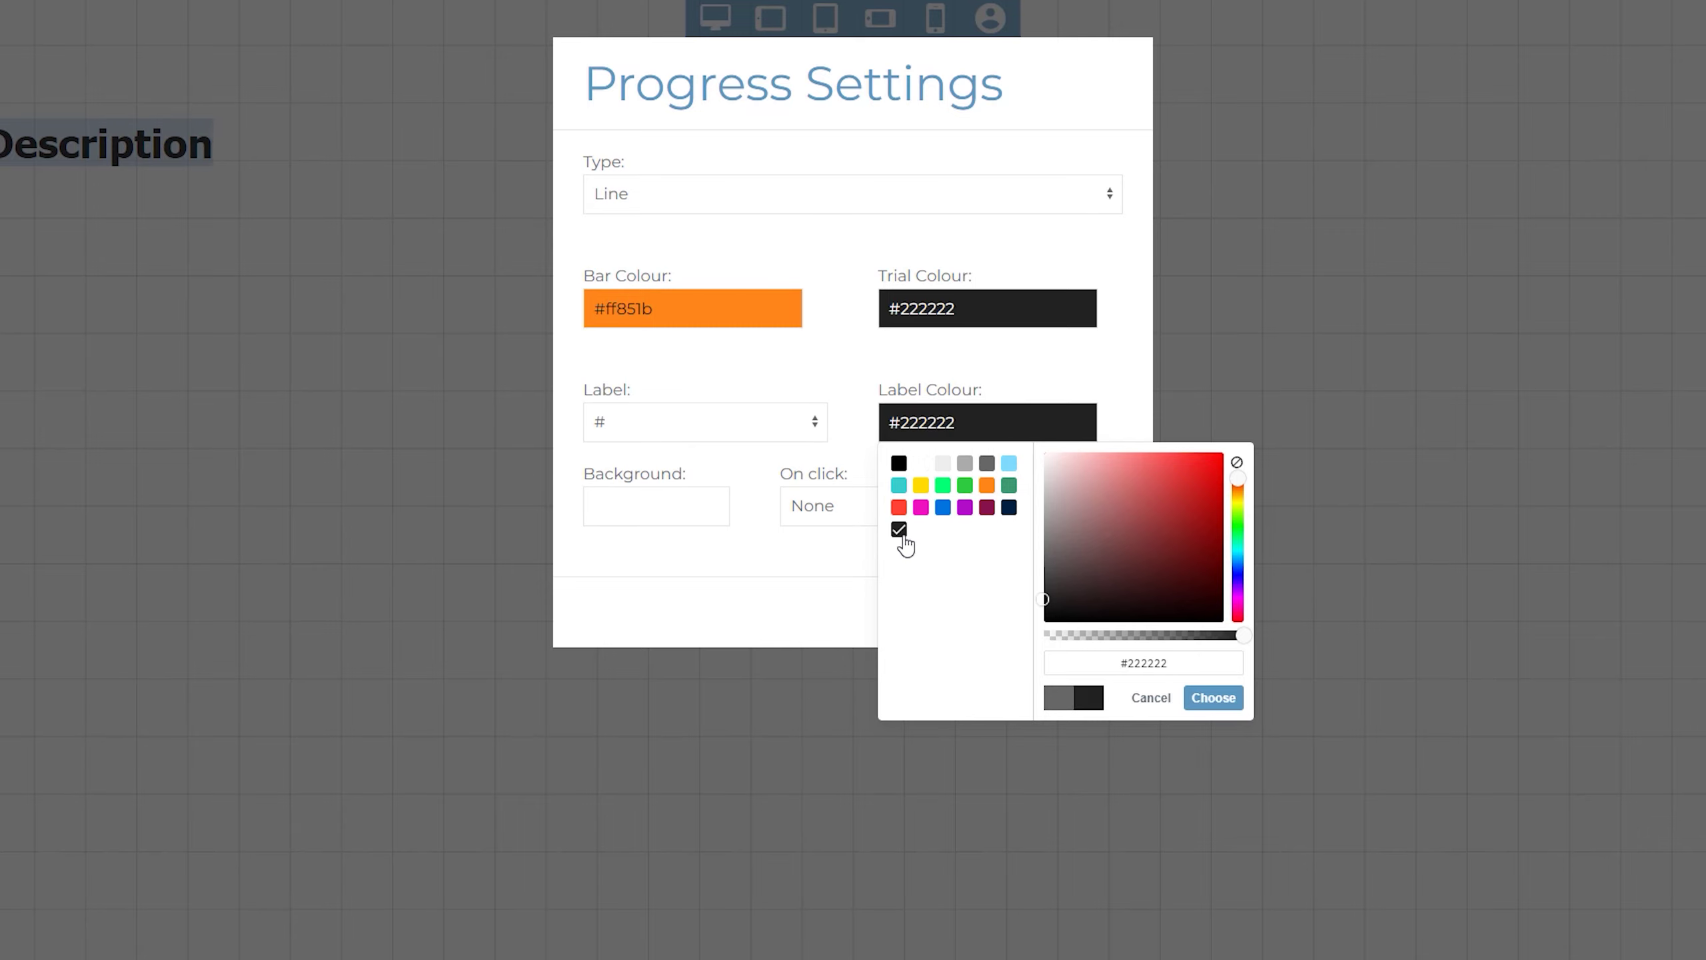
left_click(1207, 699)
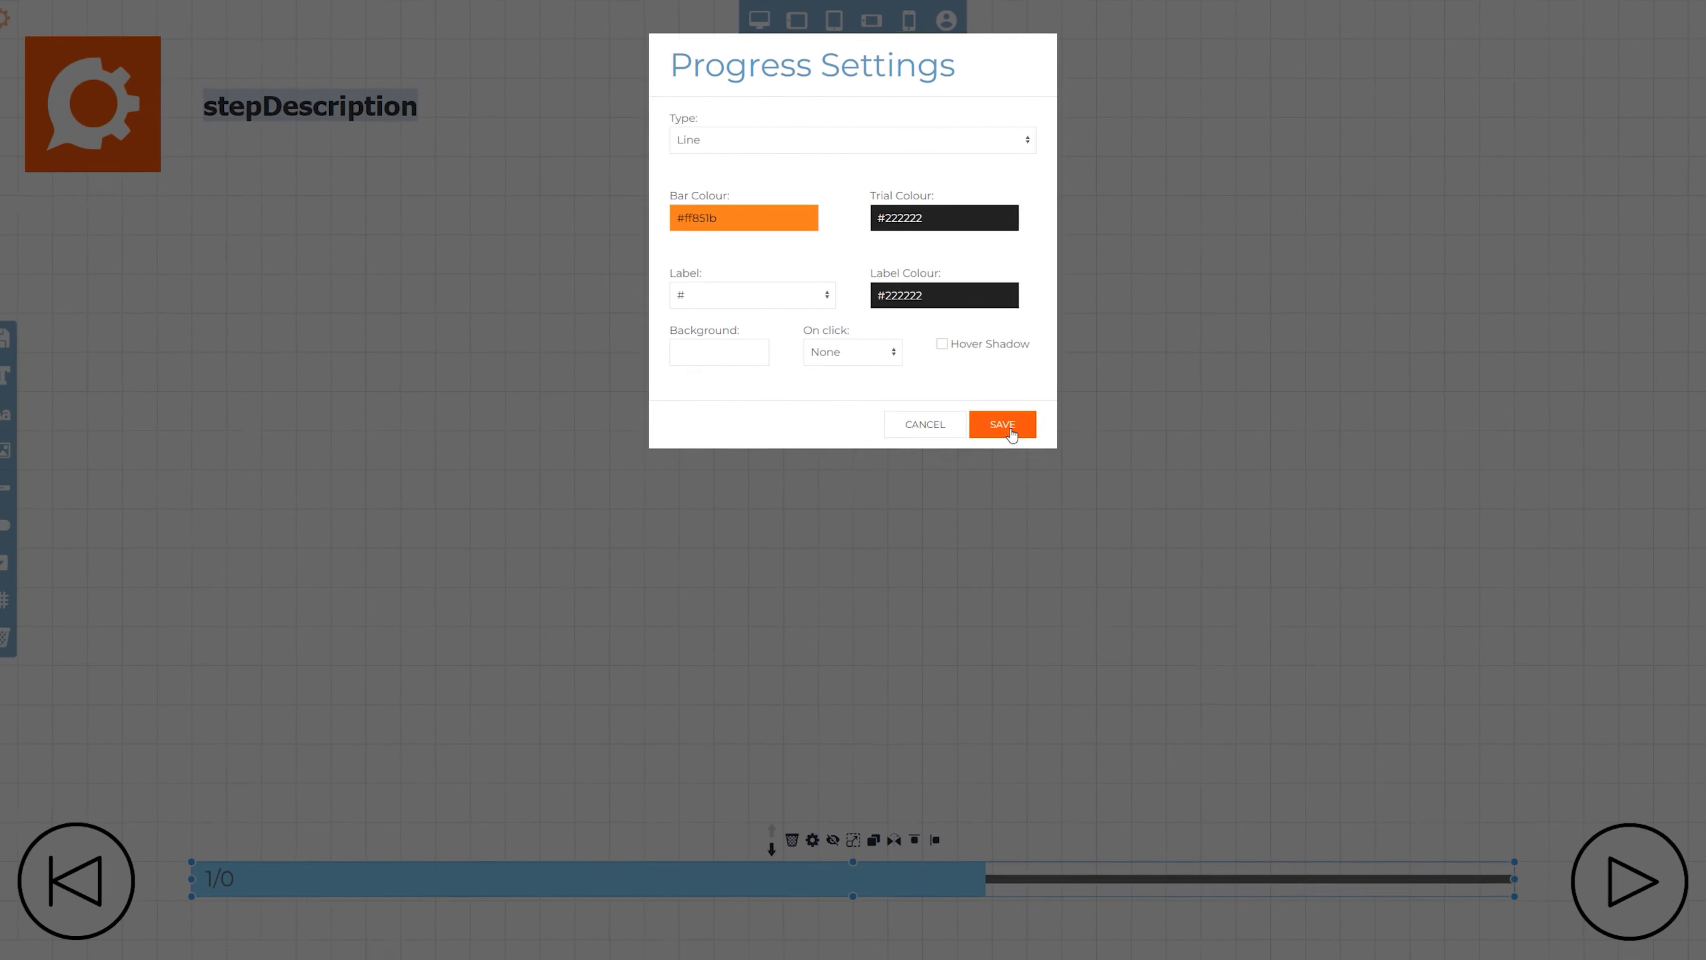
left_click(1073, 612)
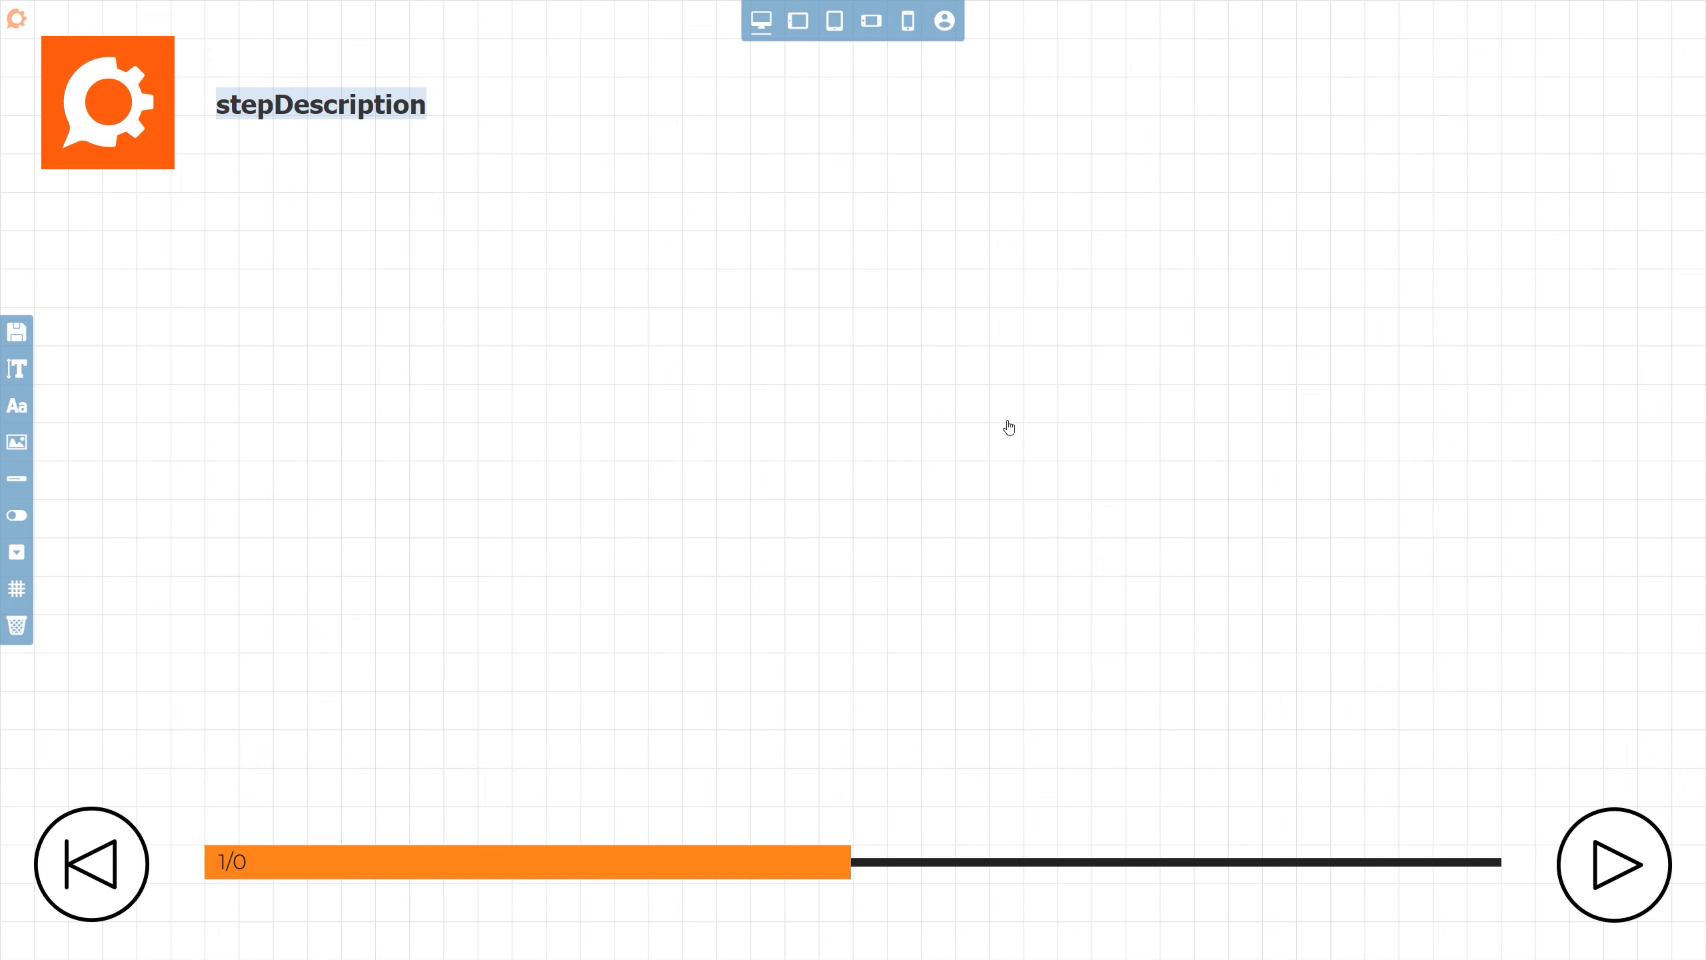
- Add a step picker and stretch it wide into the top-right corner
left_click(17, 552)
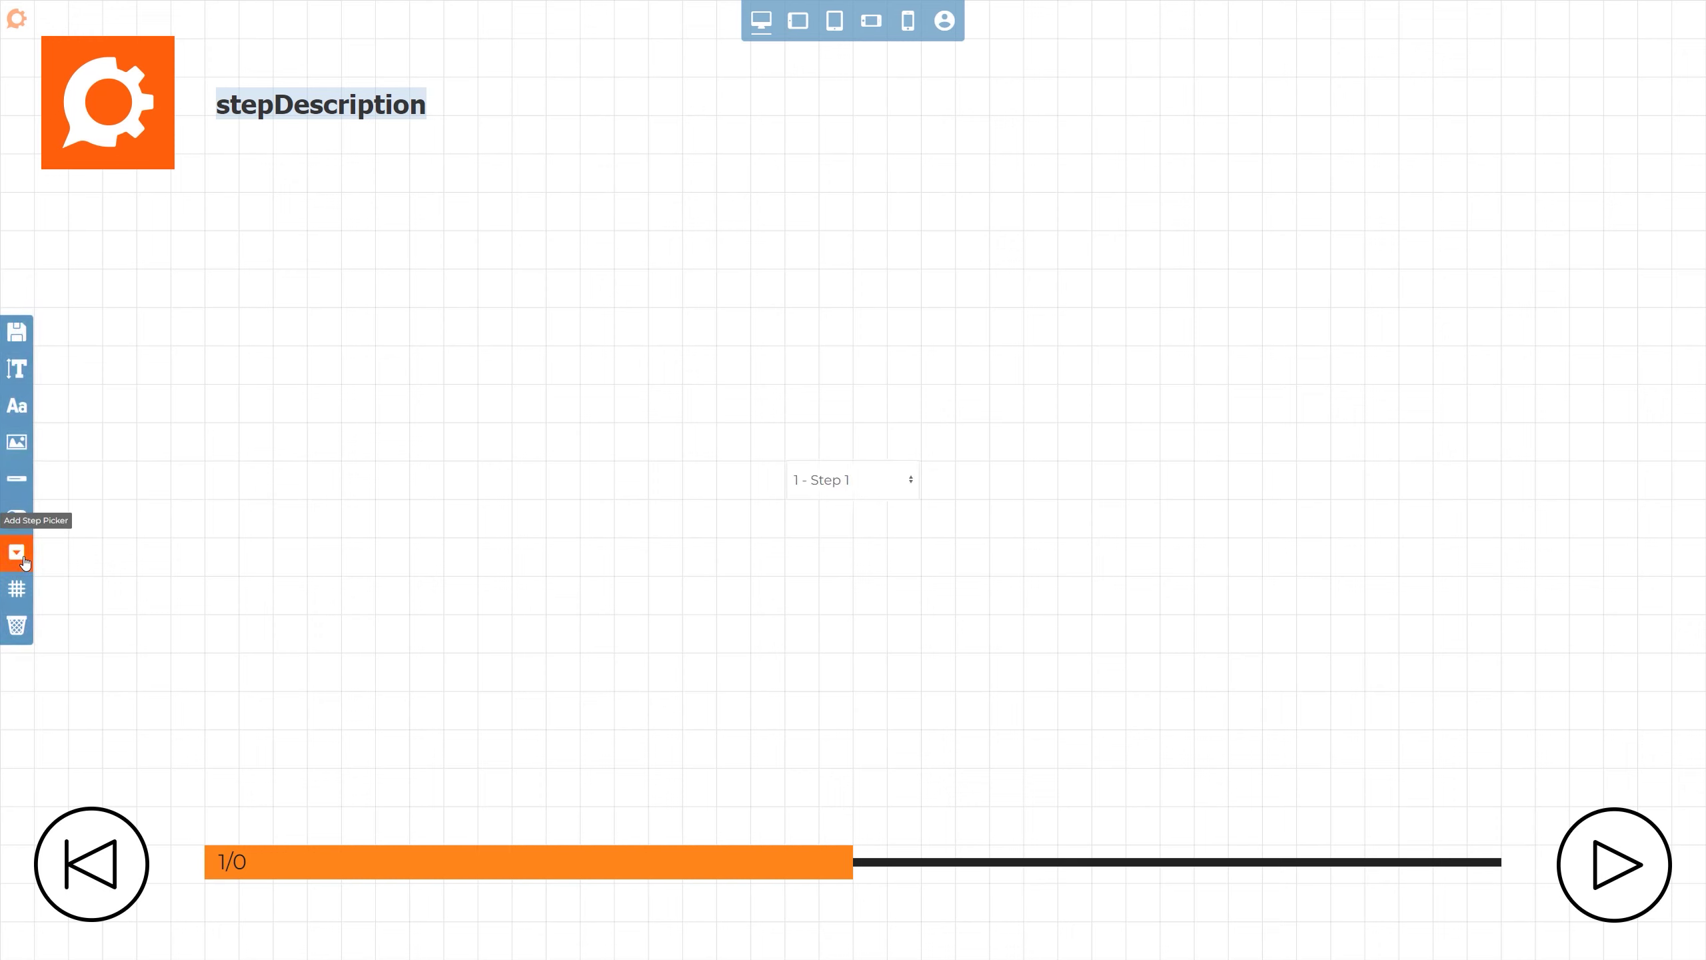
left_click(872, 491)
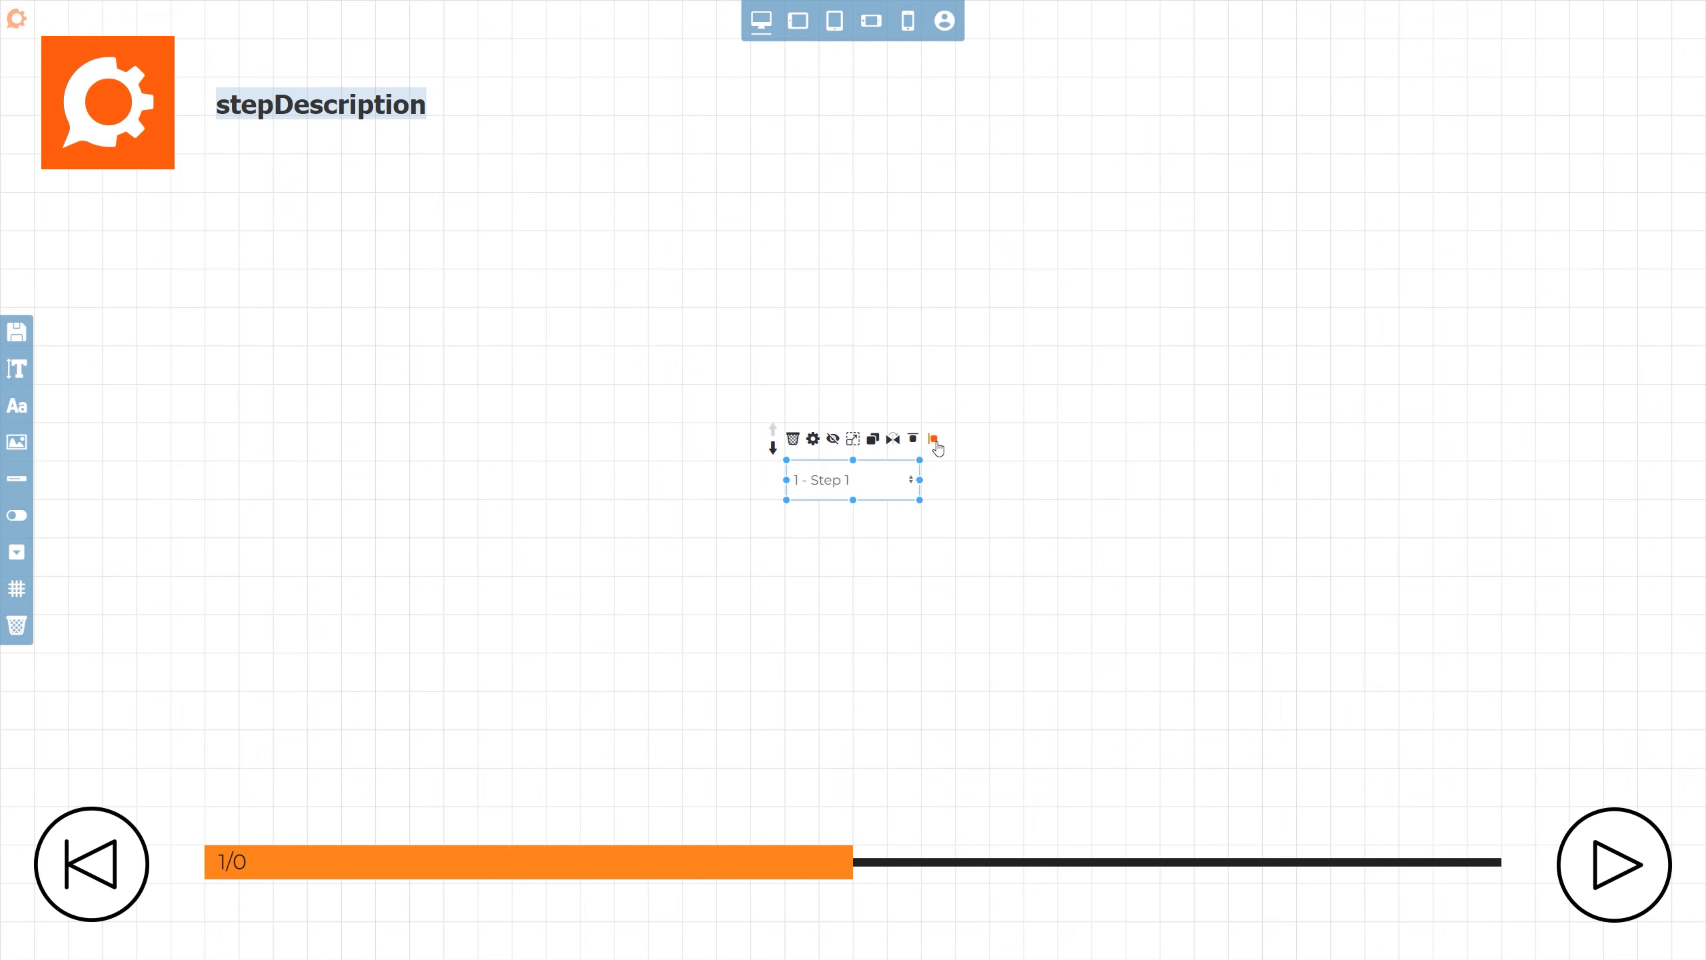
left_click_drag(921, 480, 1590, 187)
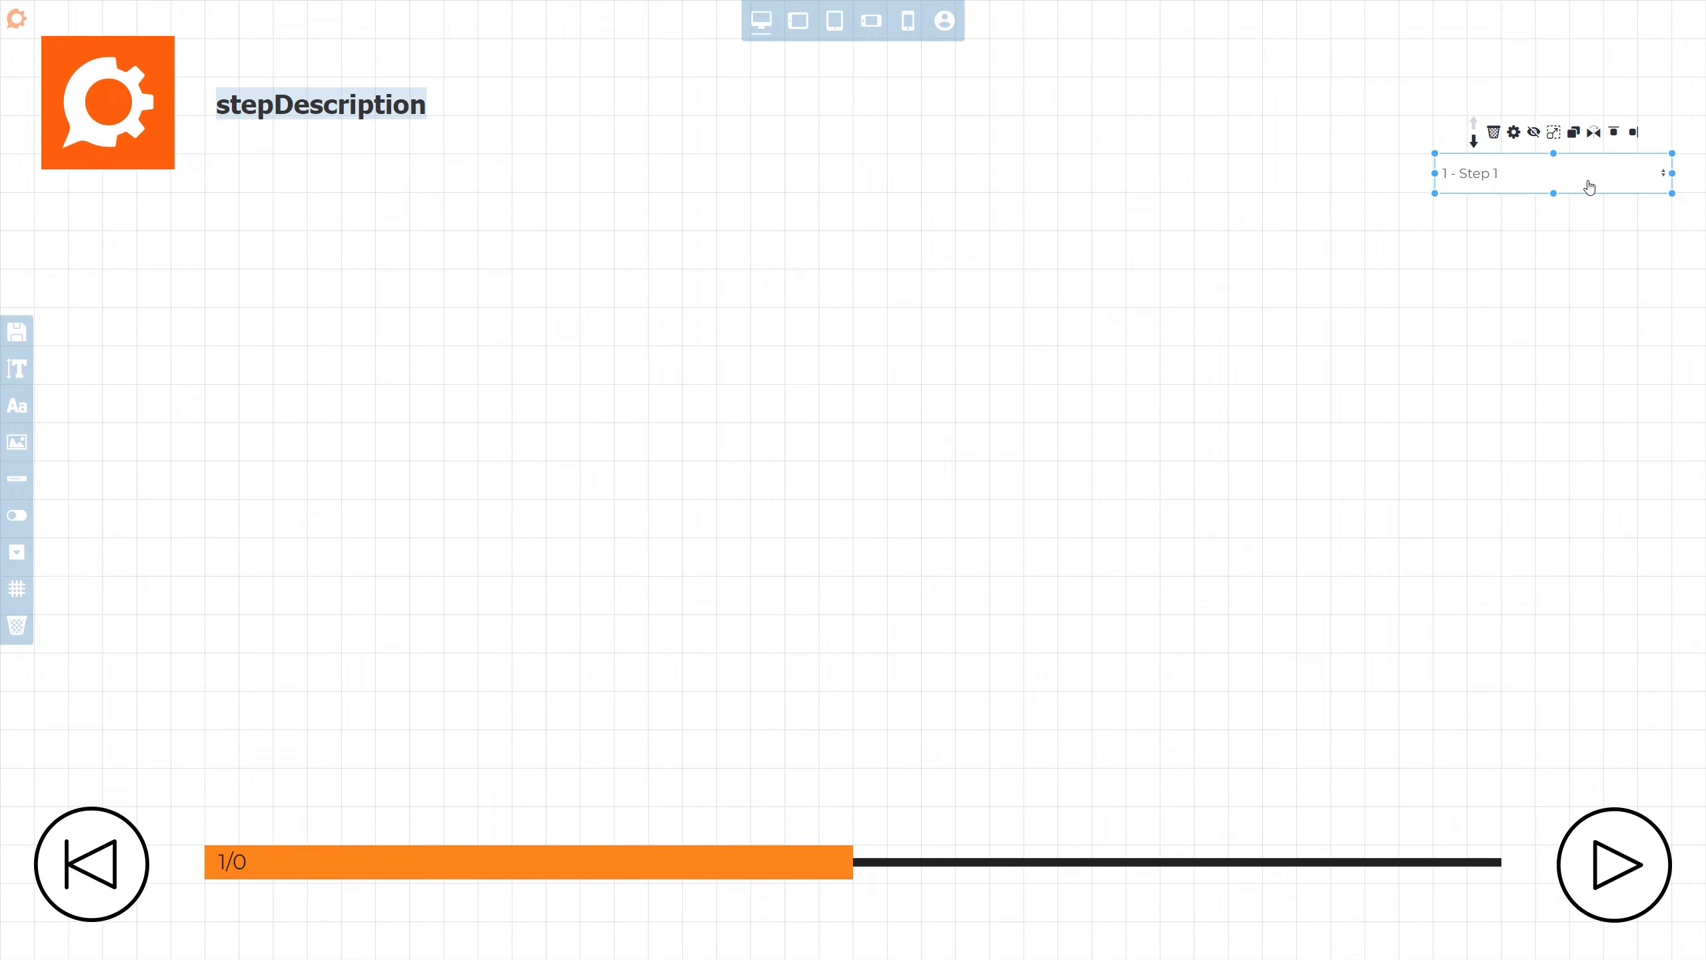
- Review the step picker settings, keep the Single shape, and cancel
left_click(1513, 132)
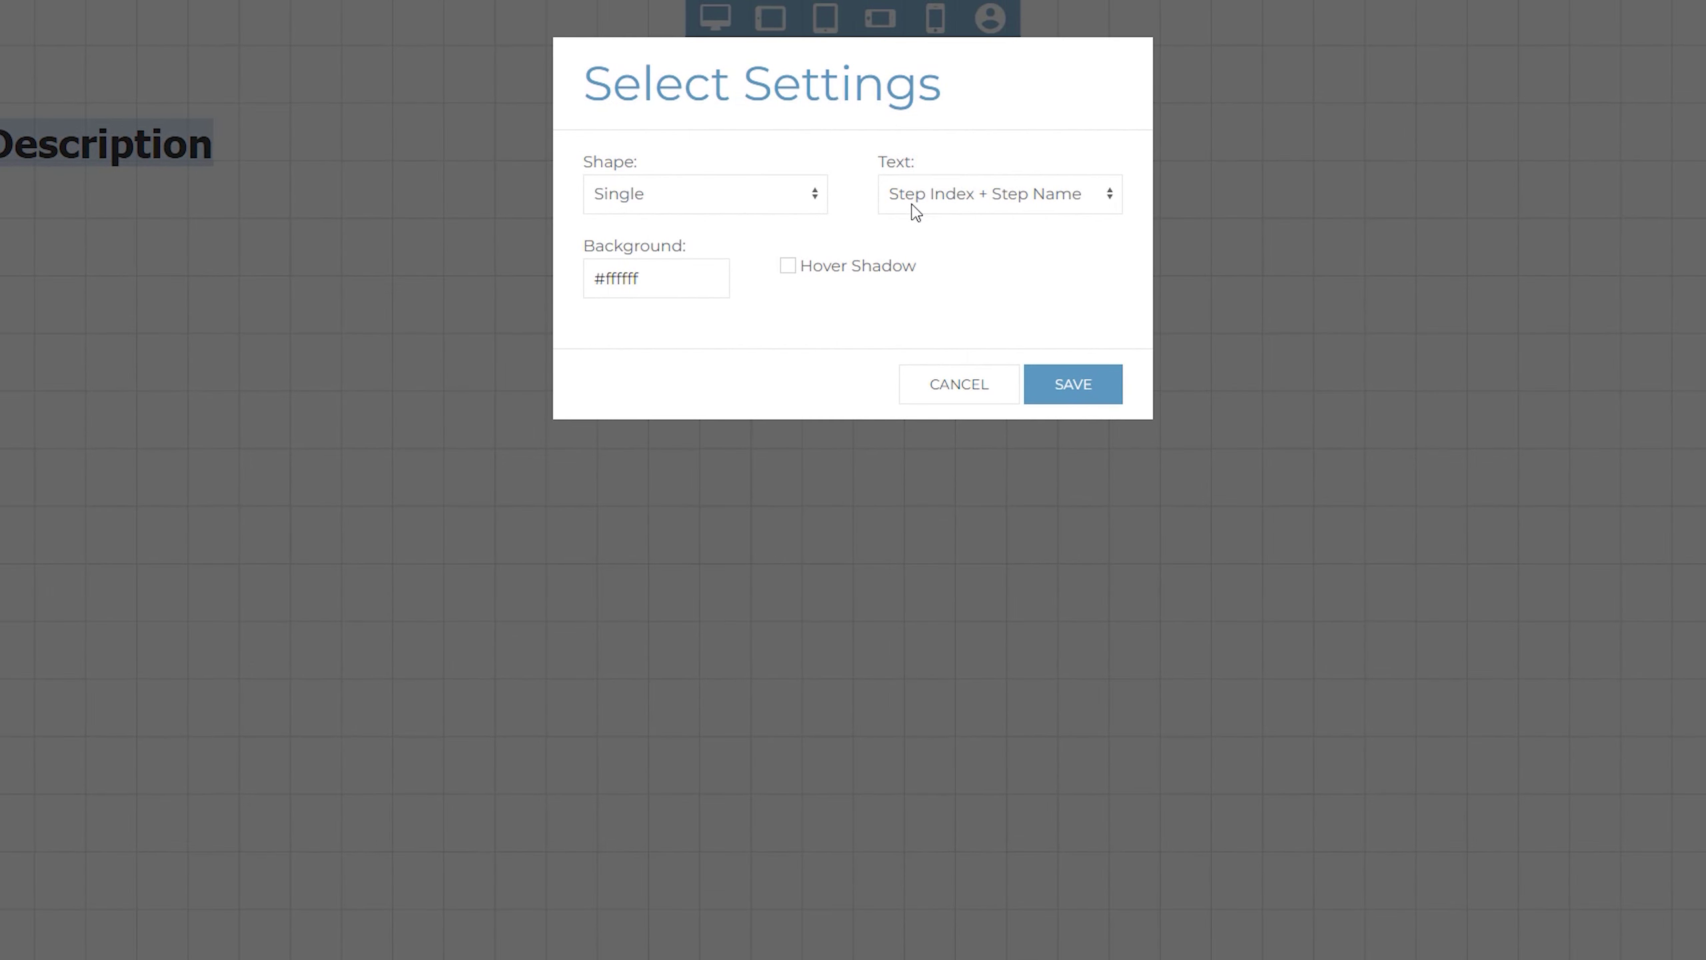
left_click(813, 193)
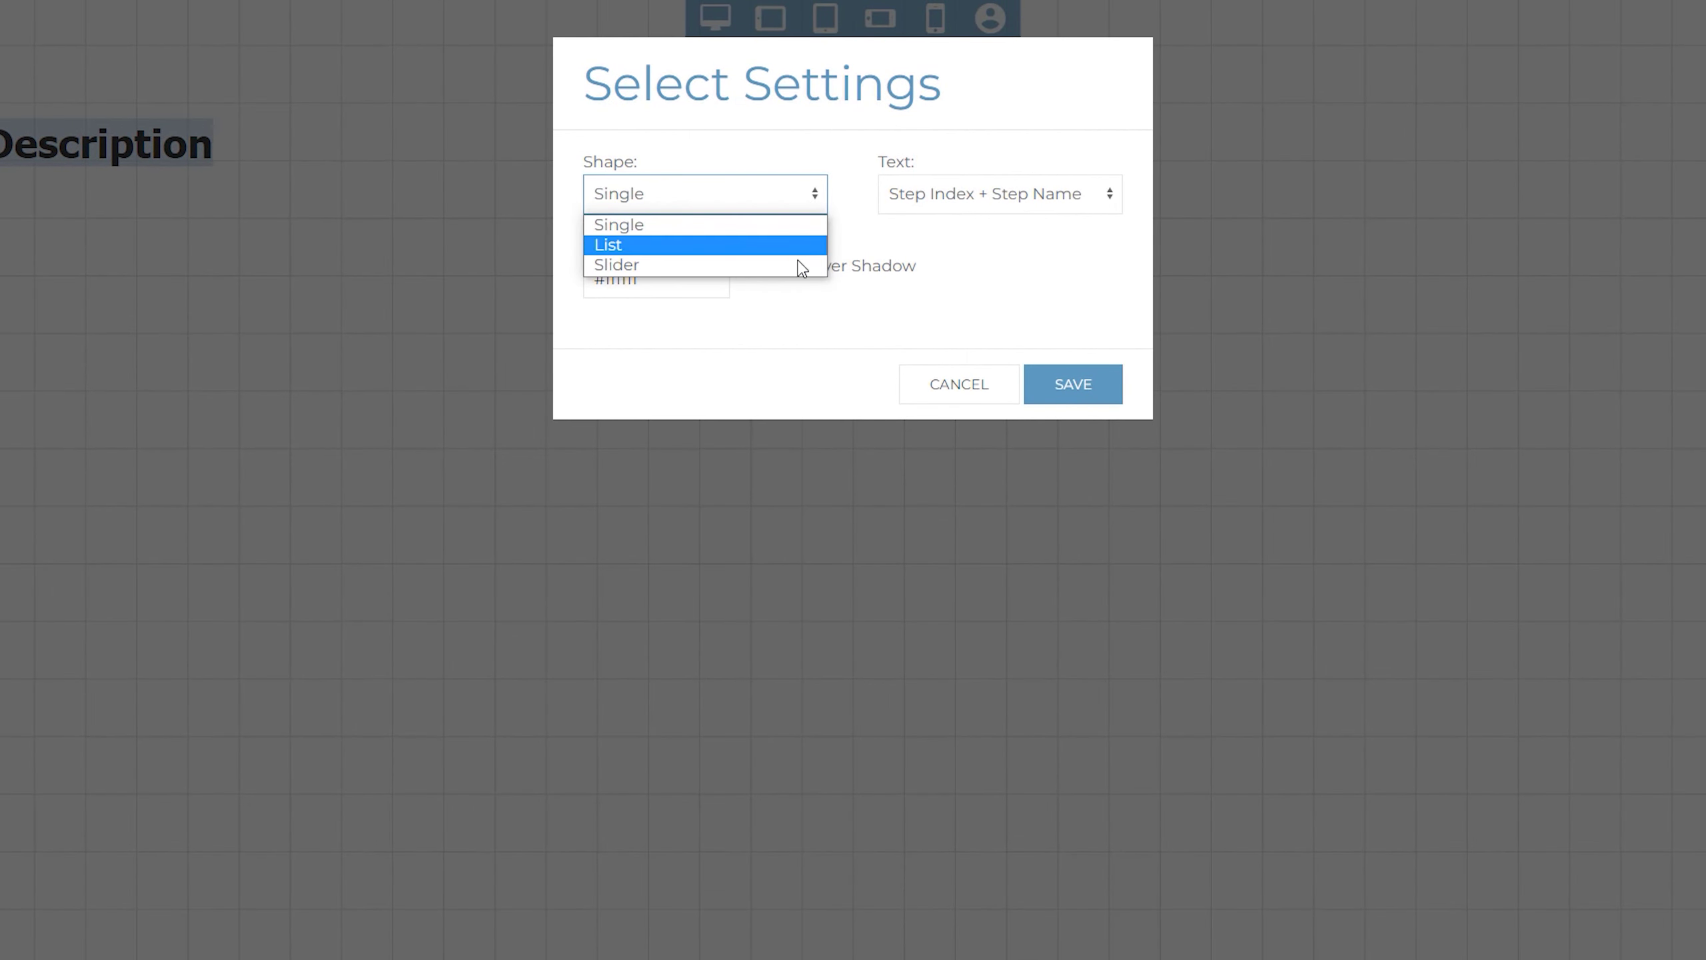
left_click(995, 302)
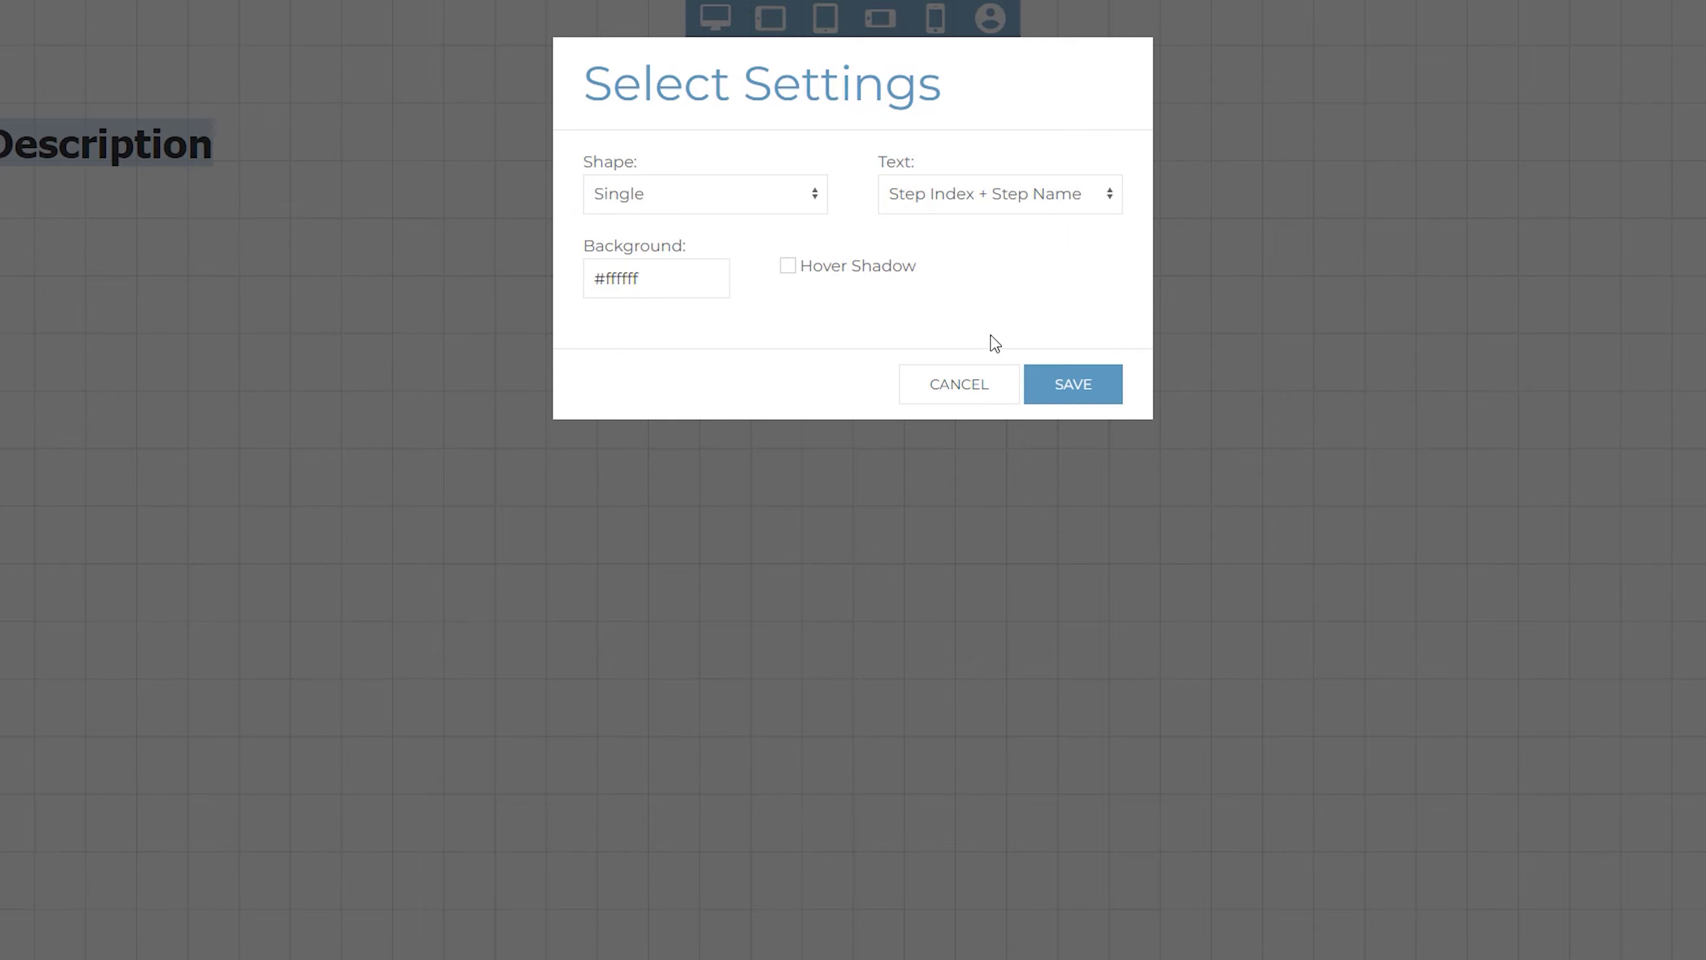
left_click(990, 385)
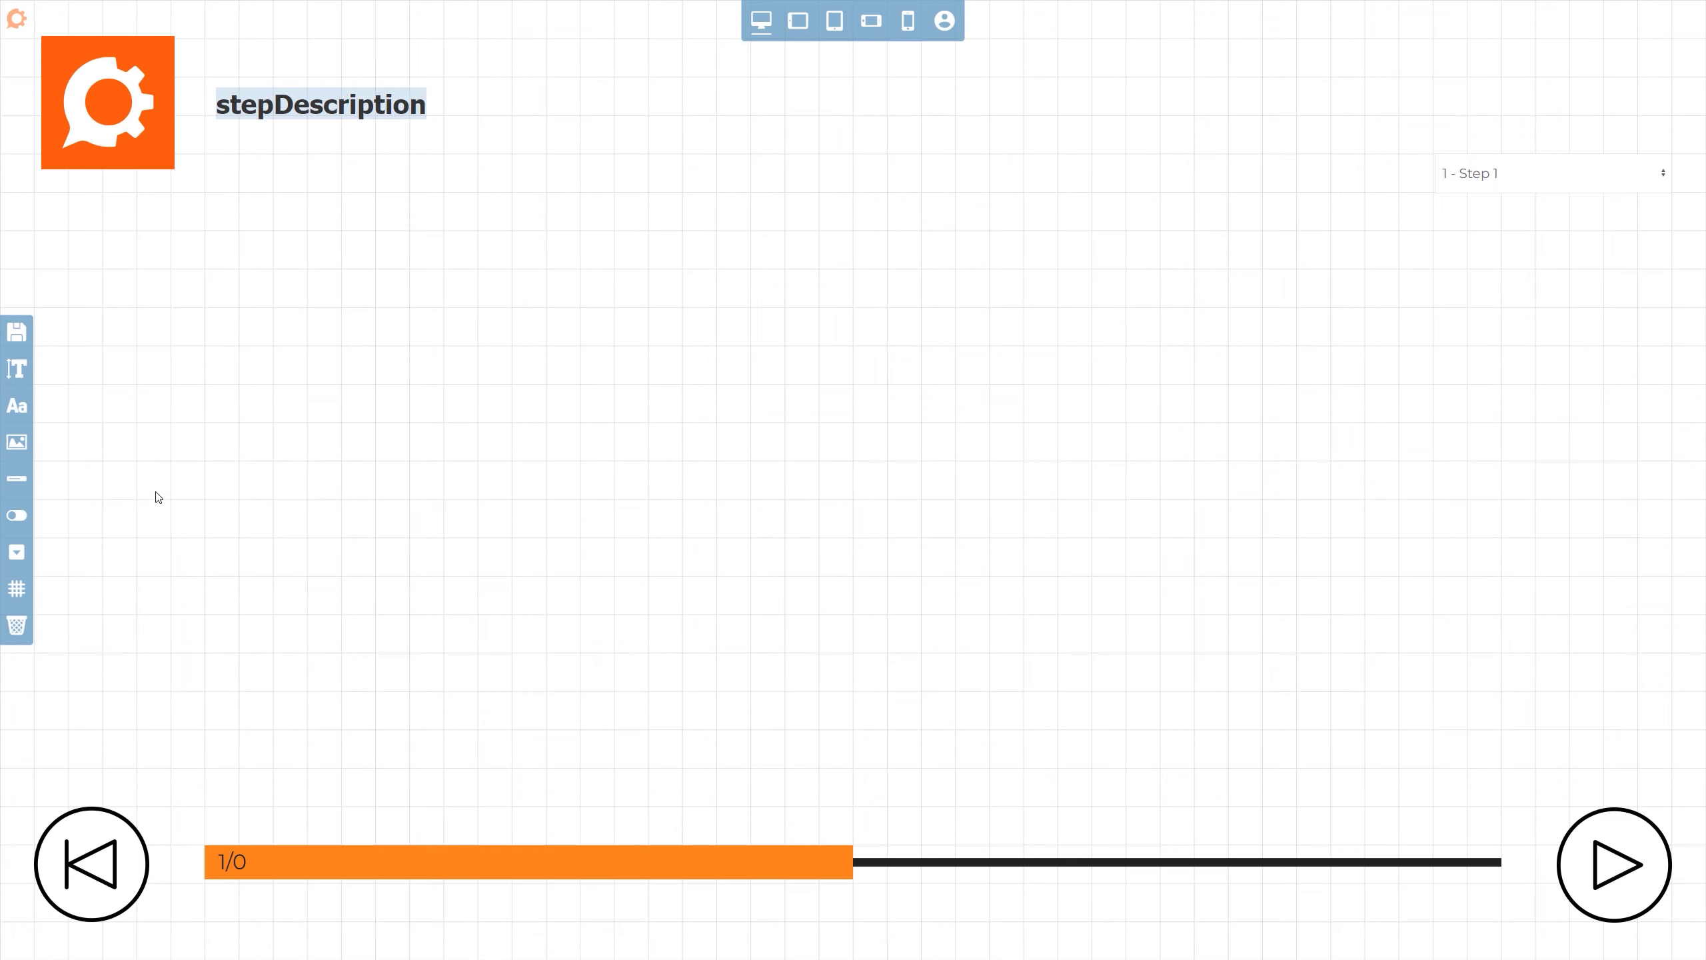
- Add a toggle with its Toggle Action set to Hide / Show Overlay
left_click(16, 515)
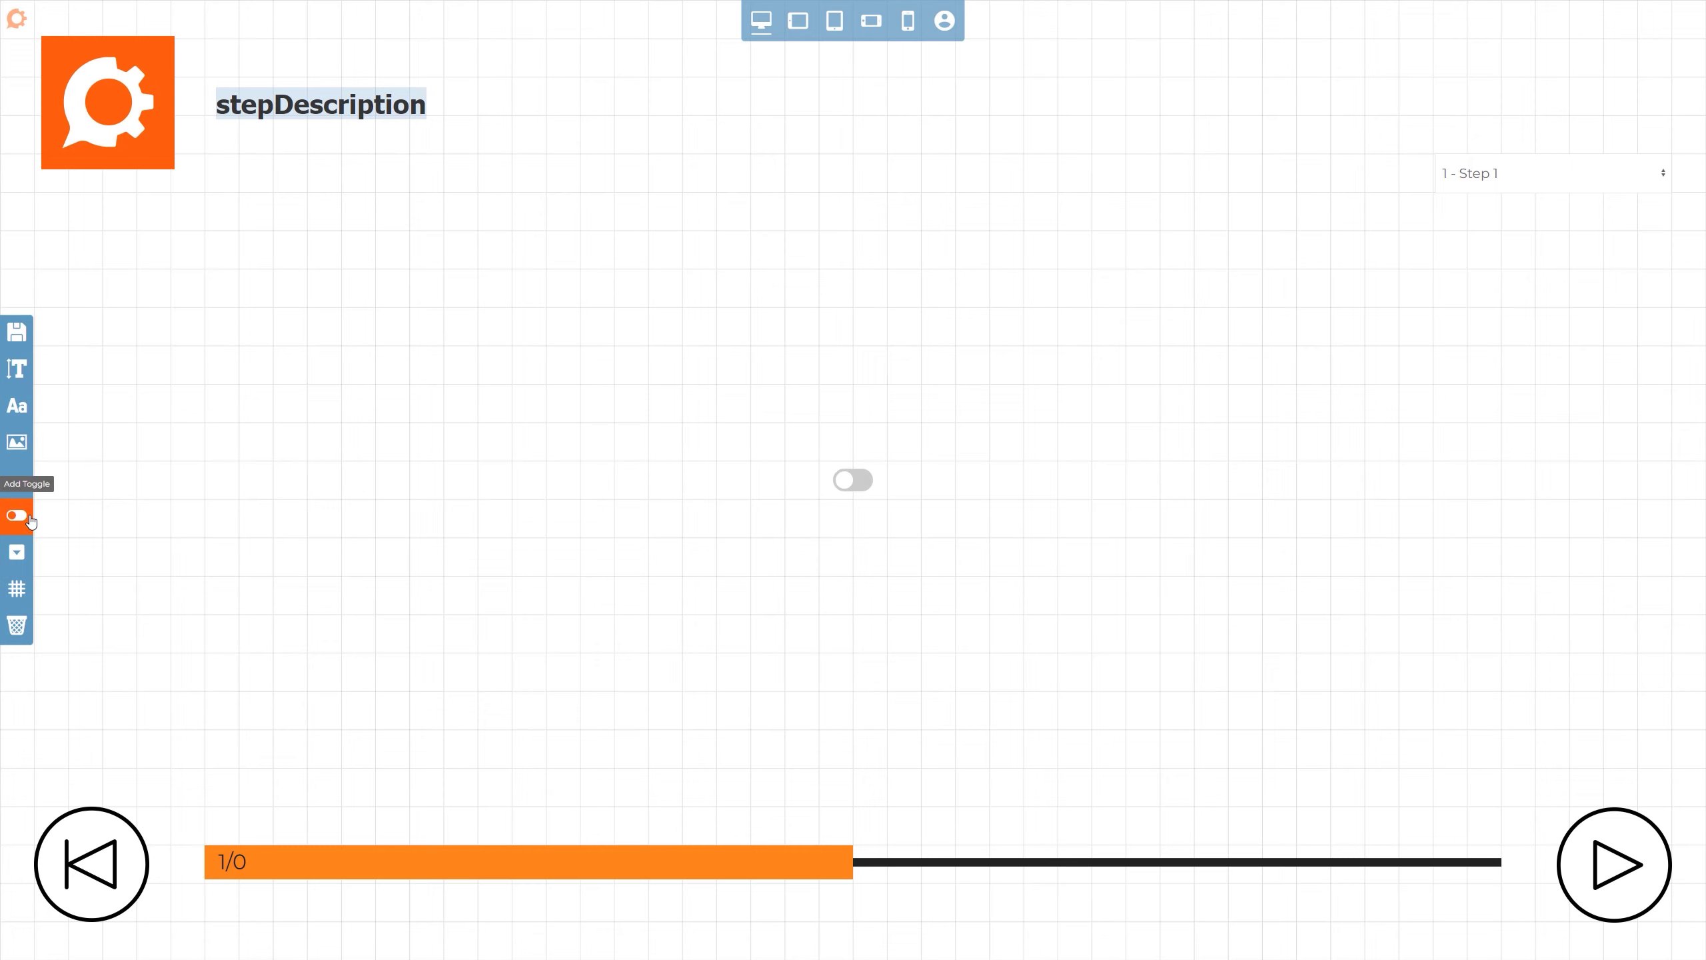
left_click(848, 498)
left_click(807, 425)
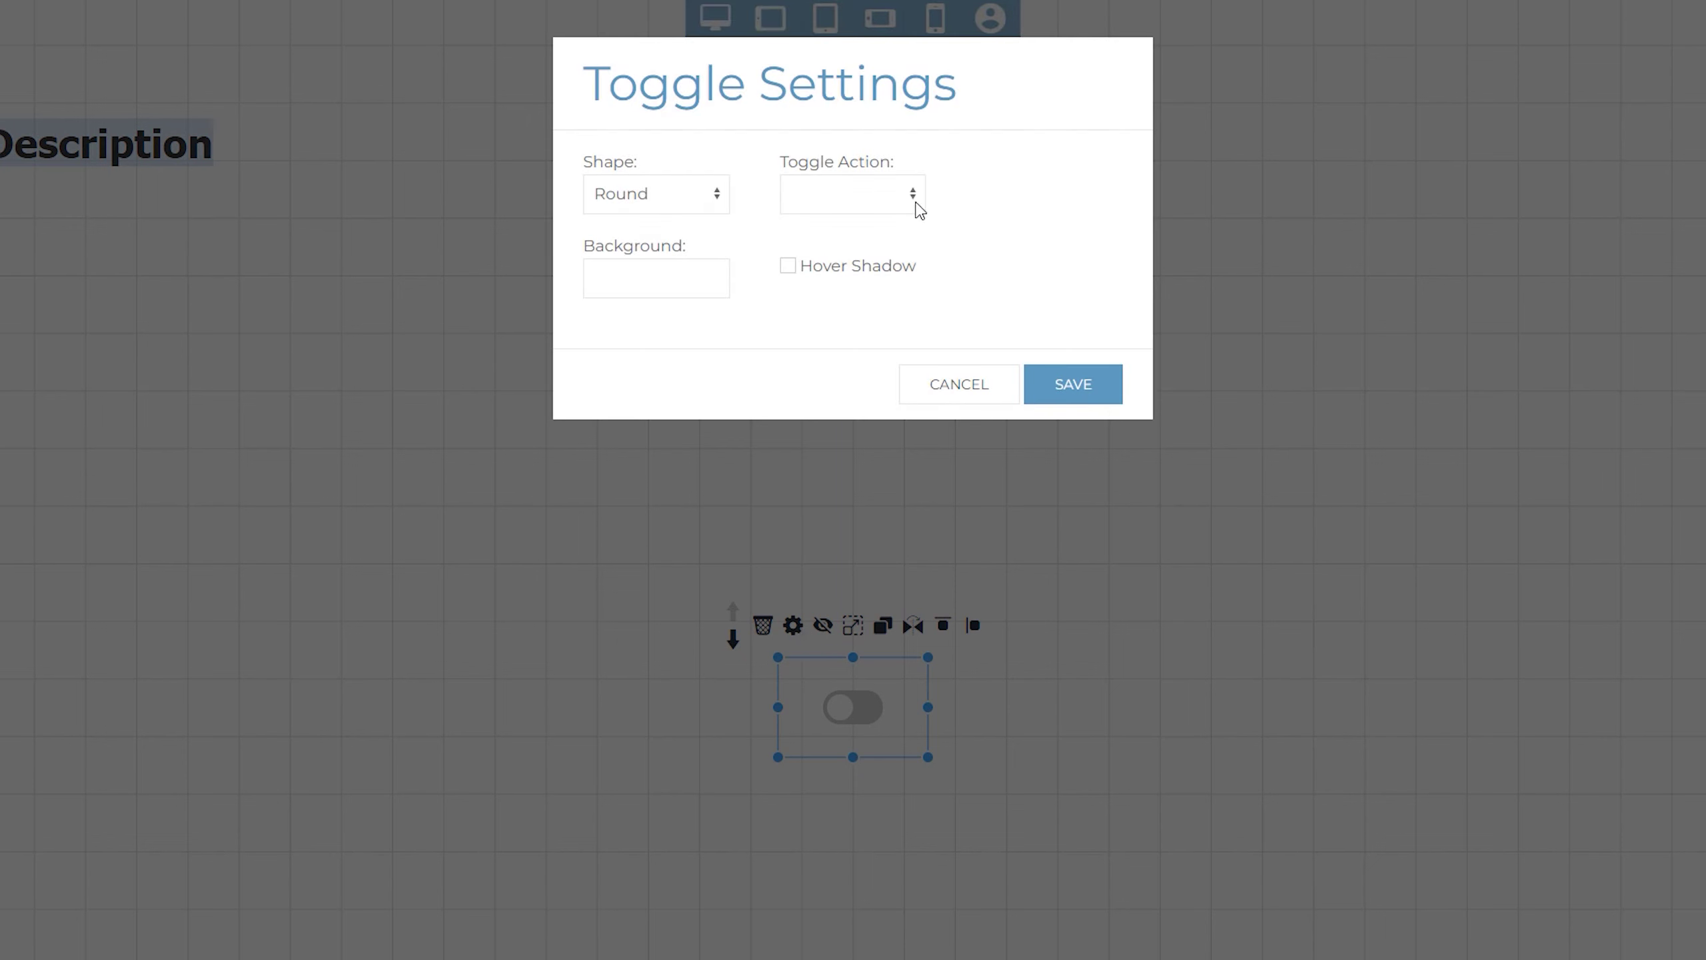
left_click(917, 202)
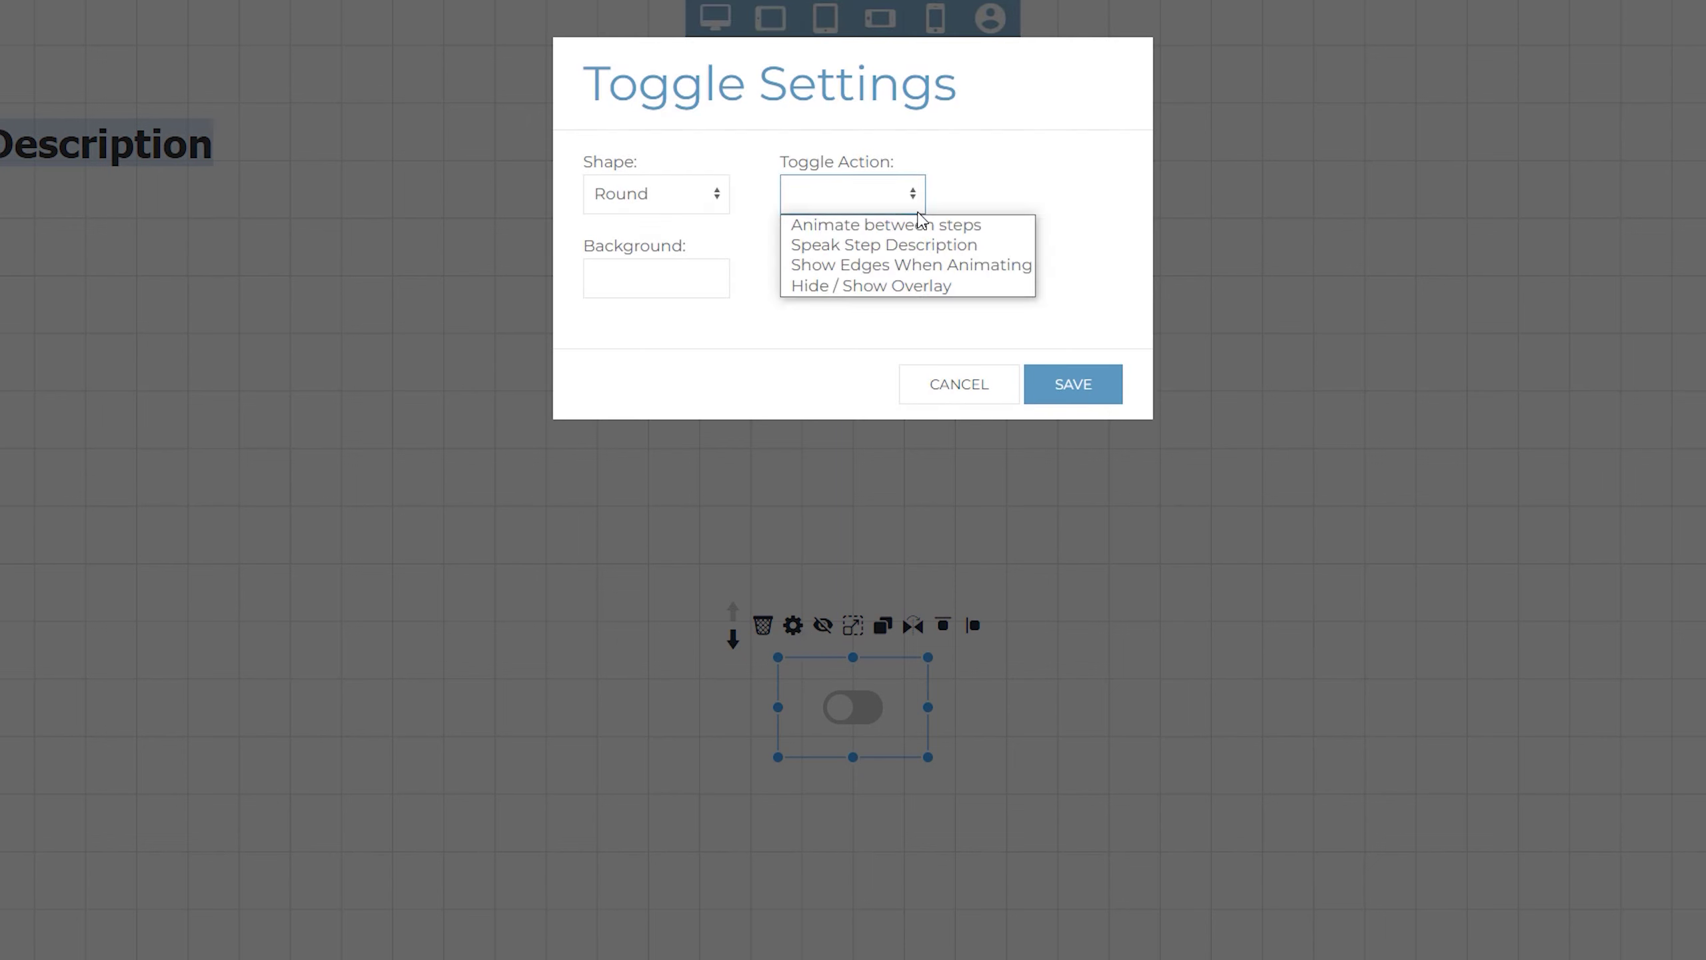
left_click(967, 287)
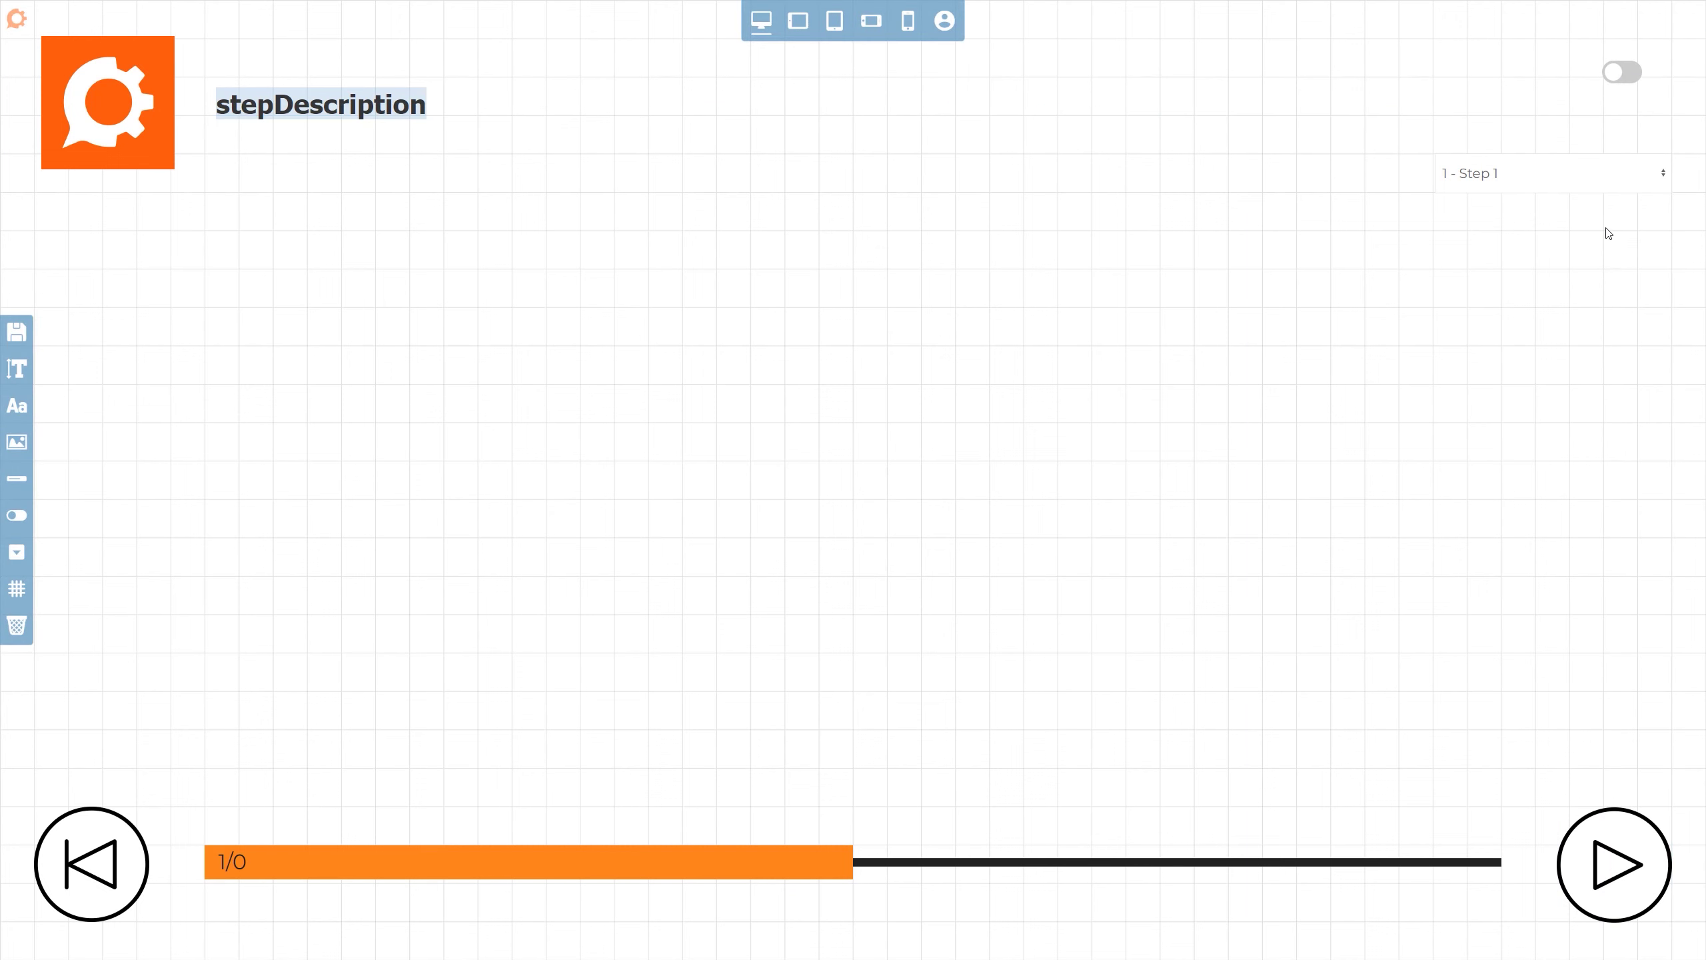
- Raise the step picker slightly so it sits under the toggle
left_click(1600, 199)
left_click_drag(1600, 200, 1599, 161)
left_click(1577, 275)
- Save the overlay and preview it at the 1366, 991, 767 and 478px device widths
left_click(25, 337)
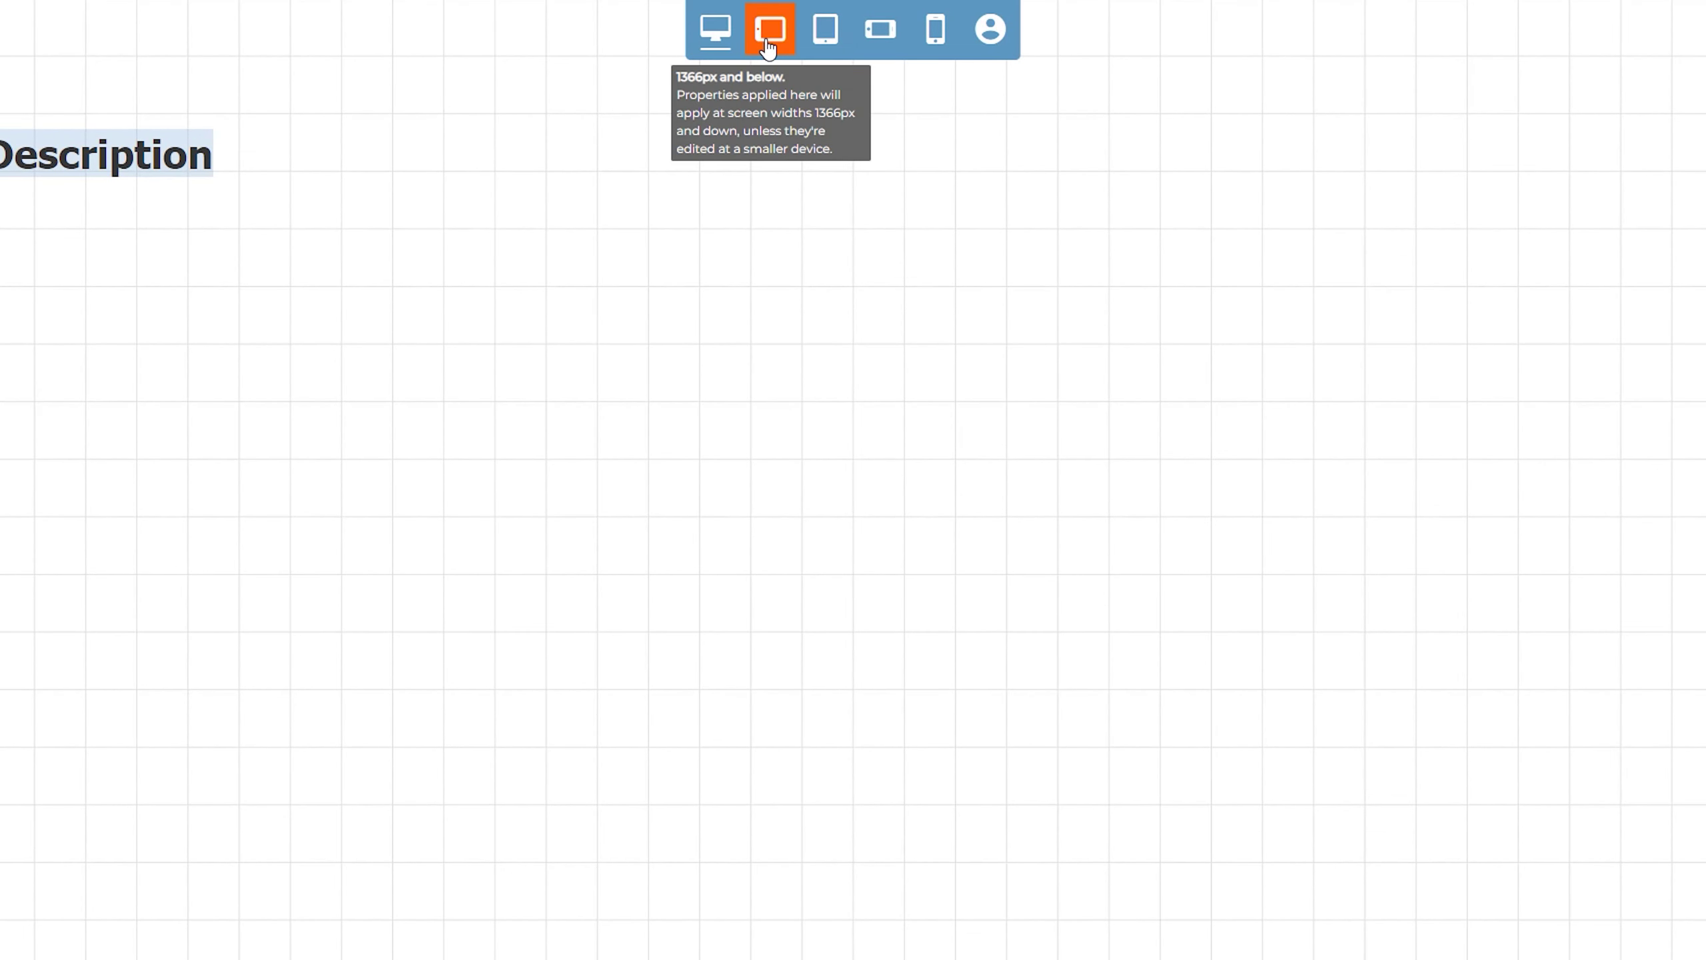
left_click(769, 48)
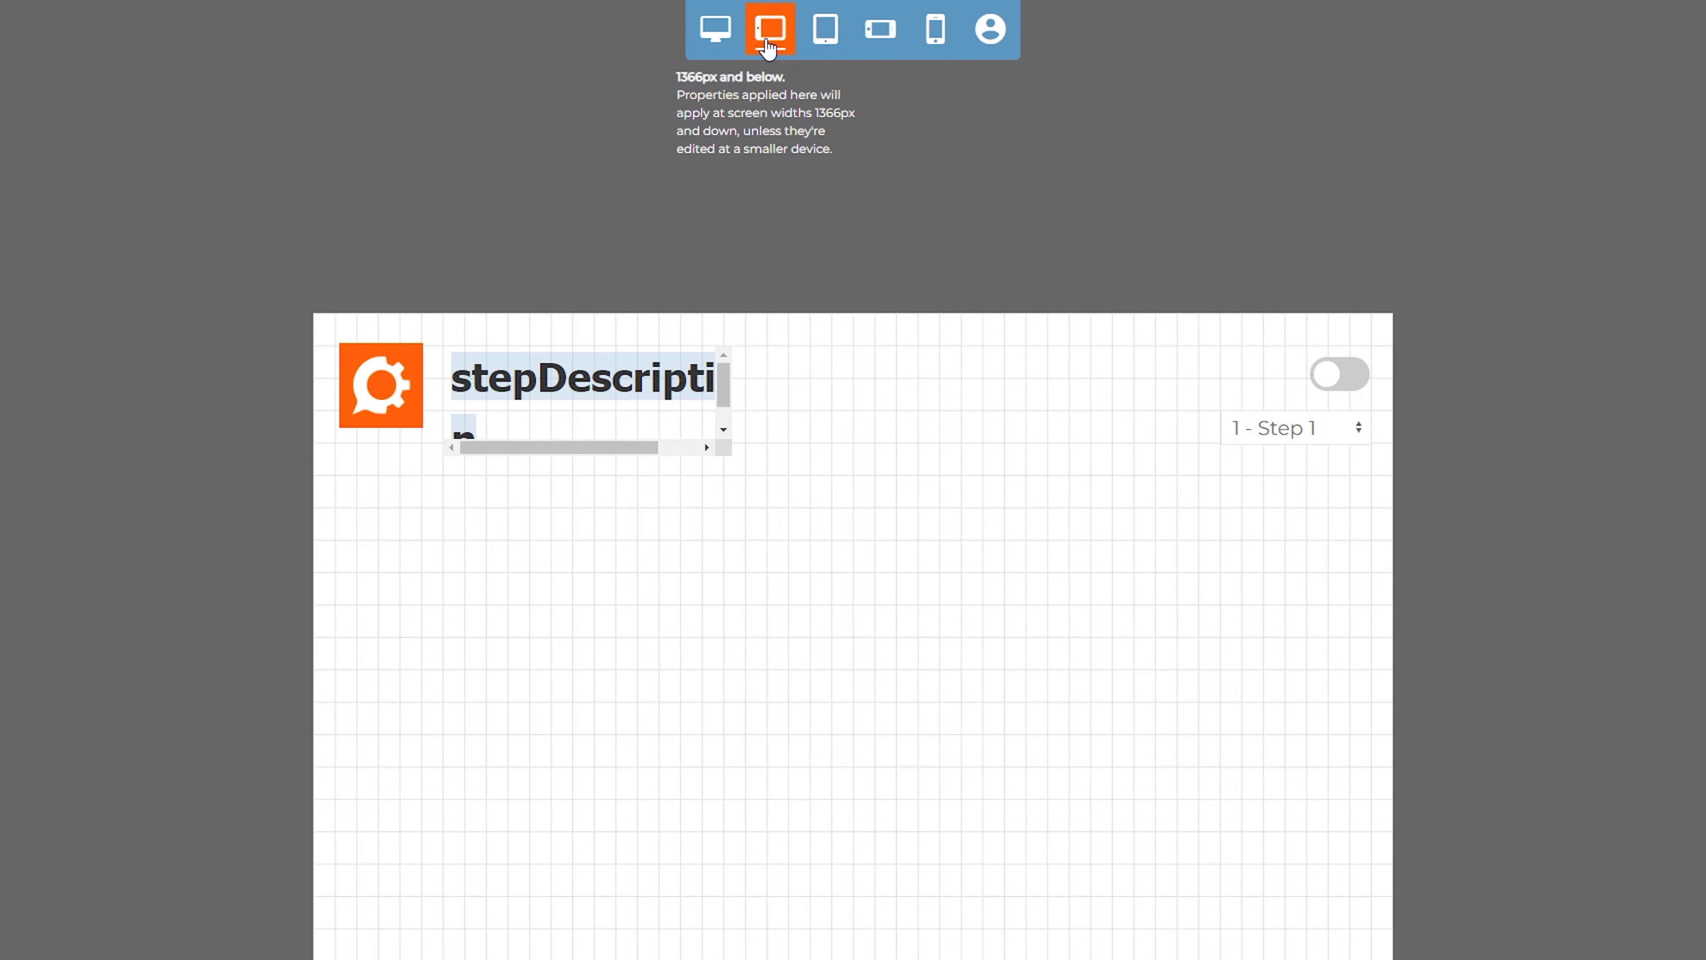
left_click(825, 35)
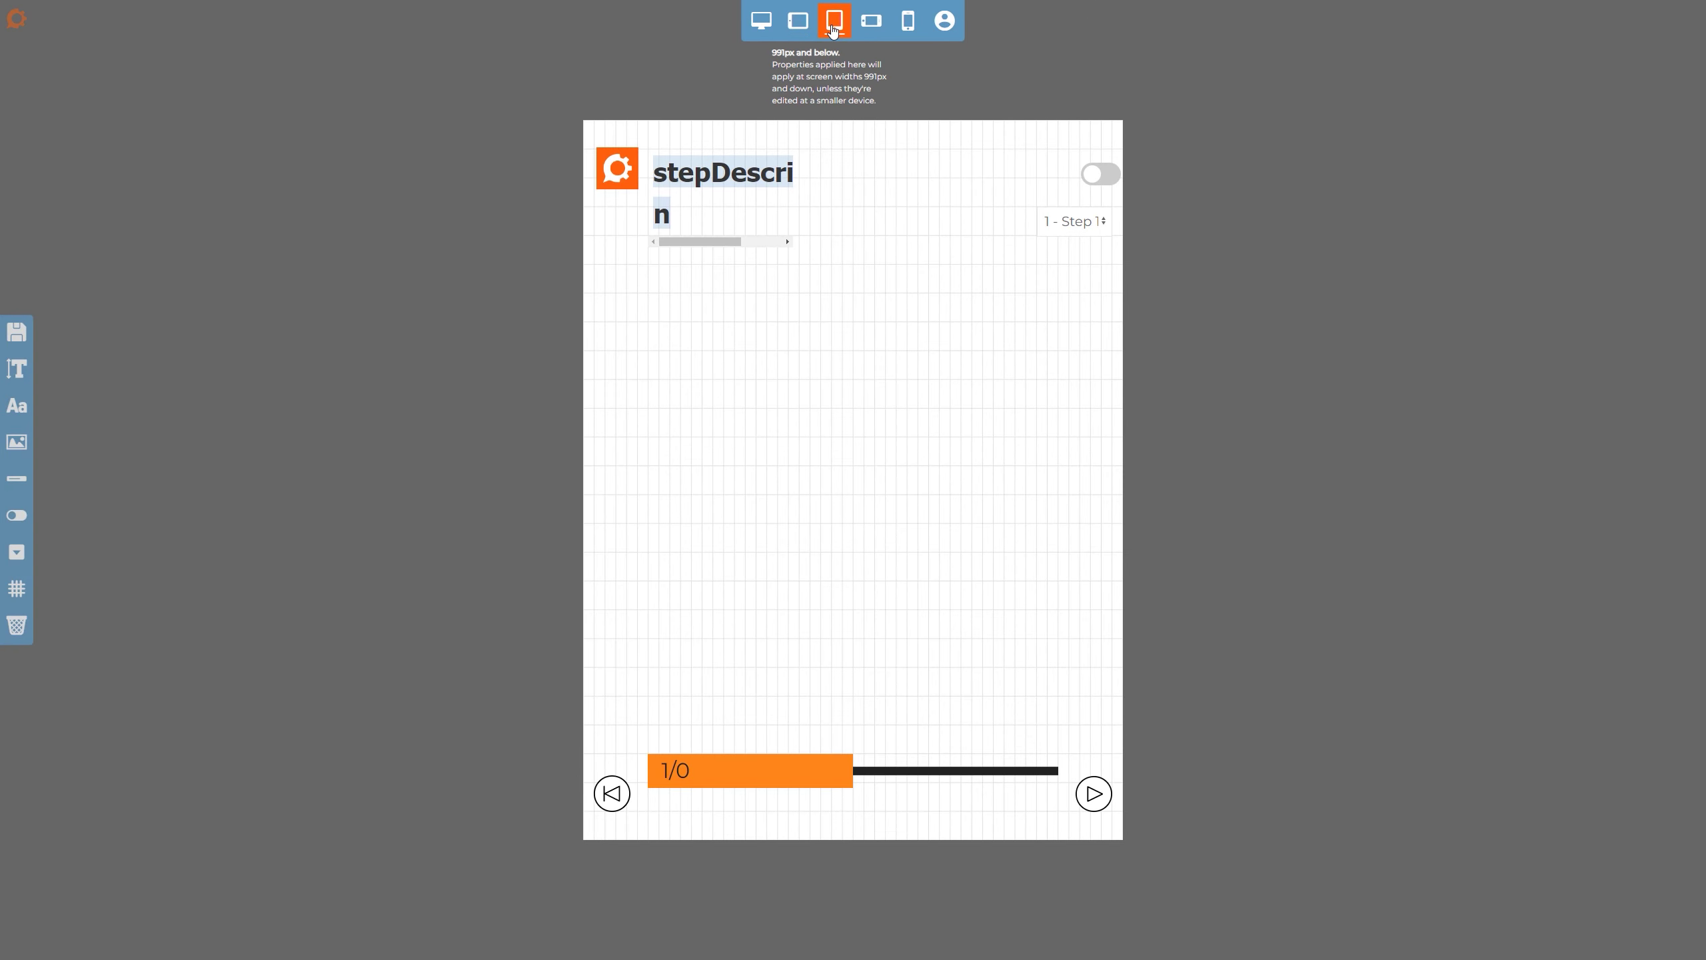
left_click(870, 26)
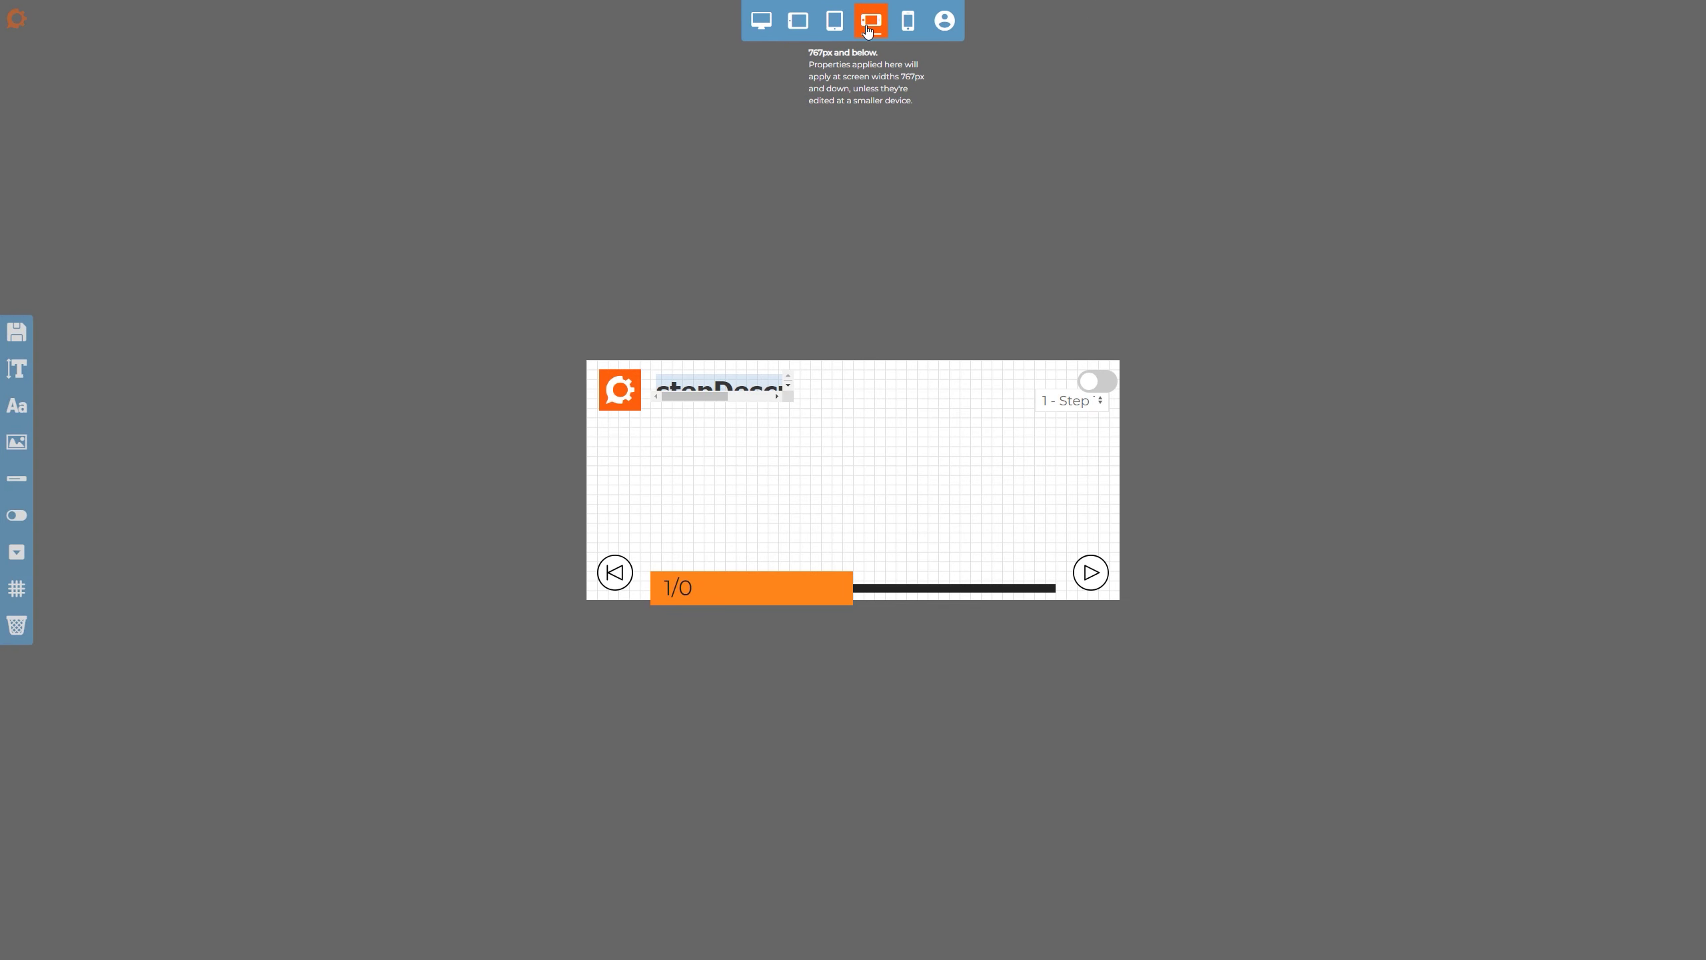
left_click(907, 30)
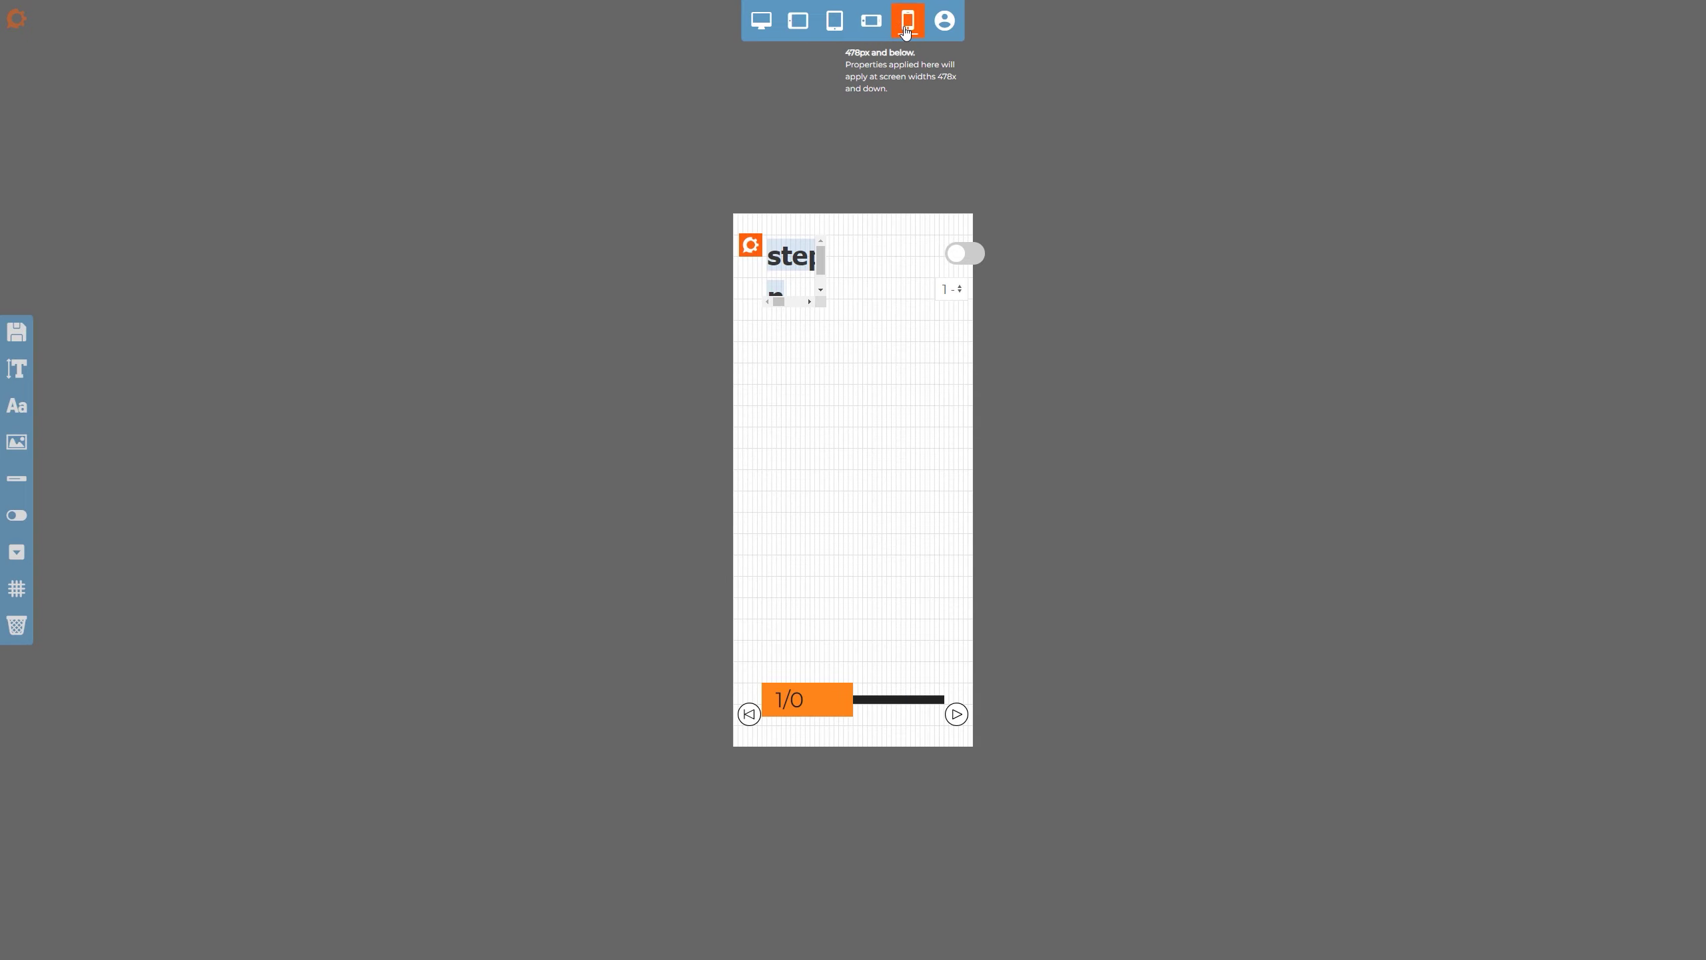
- Back in the 1366px laptop layout, select and then deselect the overlay's toggle switch
left_click(799, 30)
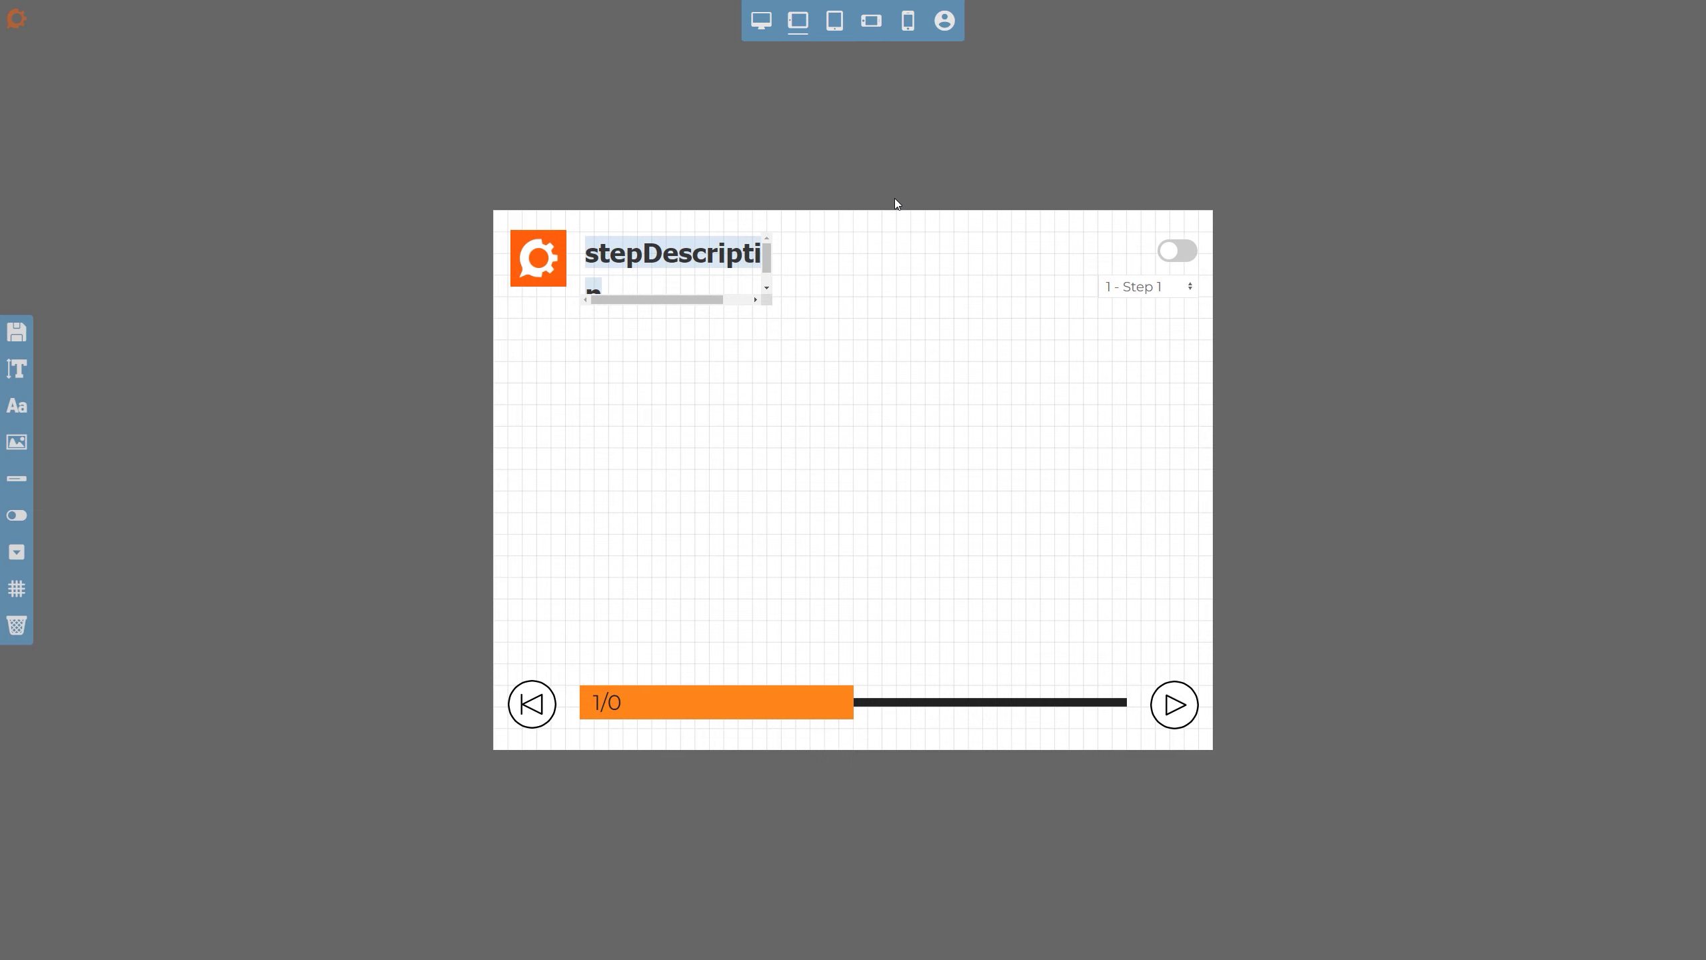
left_click(1170, 252)
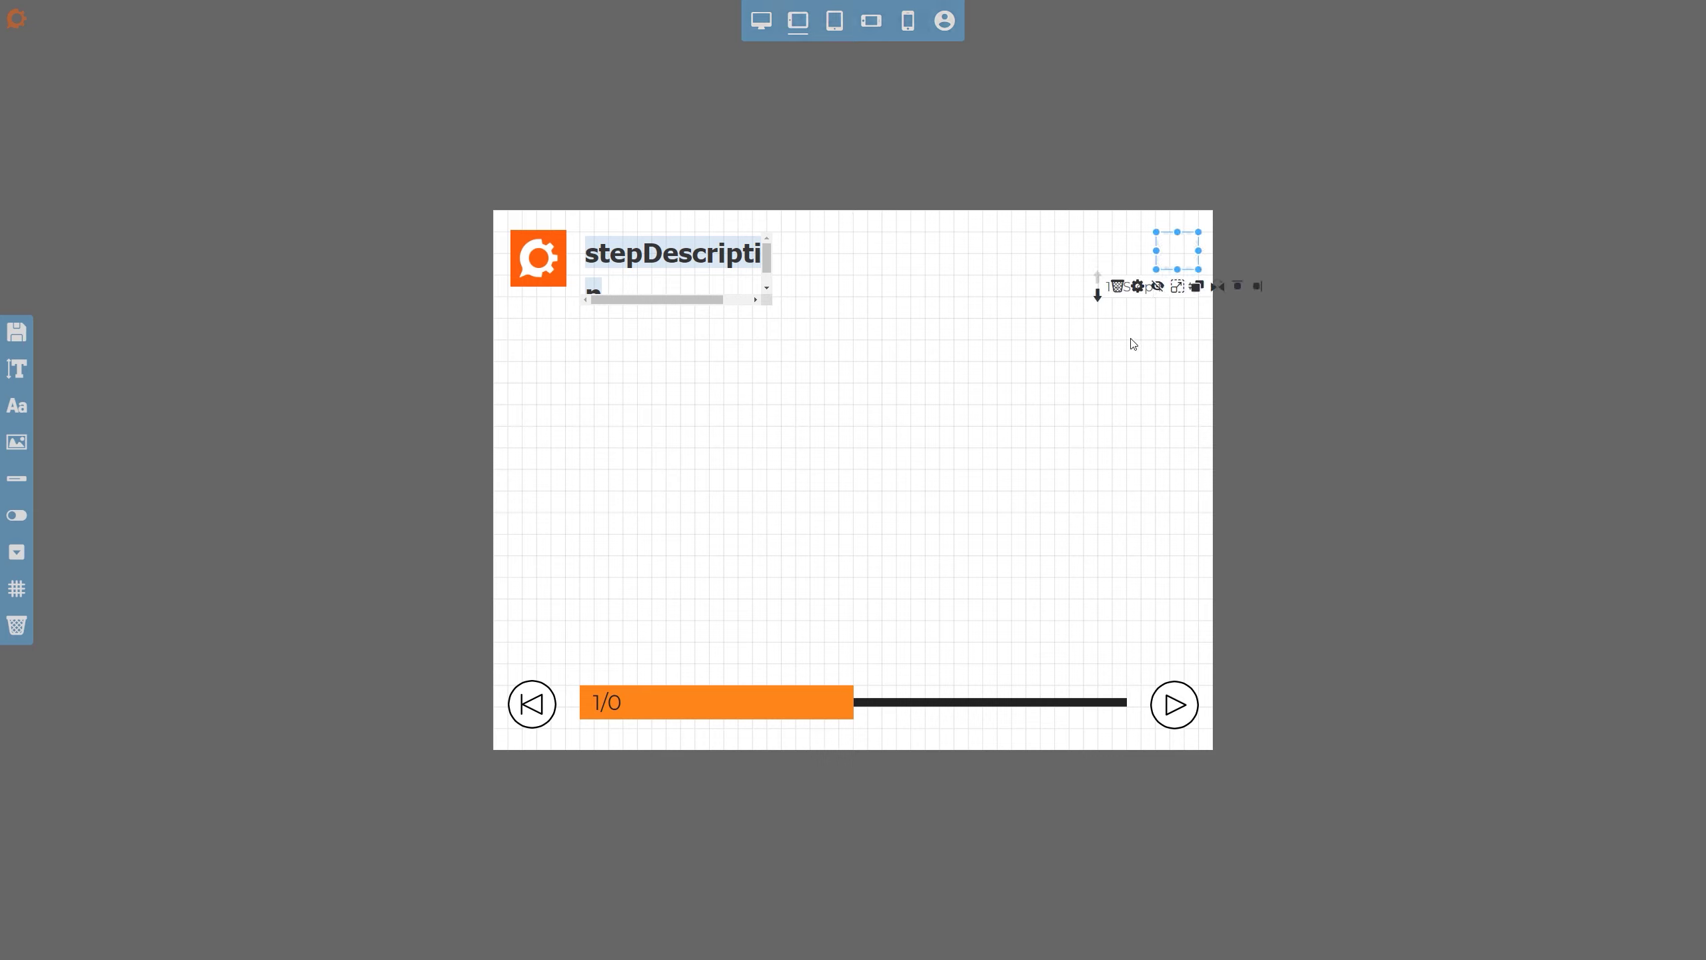
left_click(1128, 372)
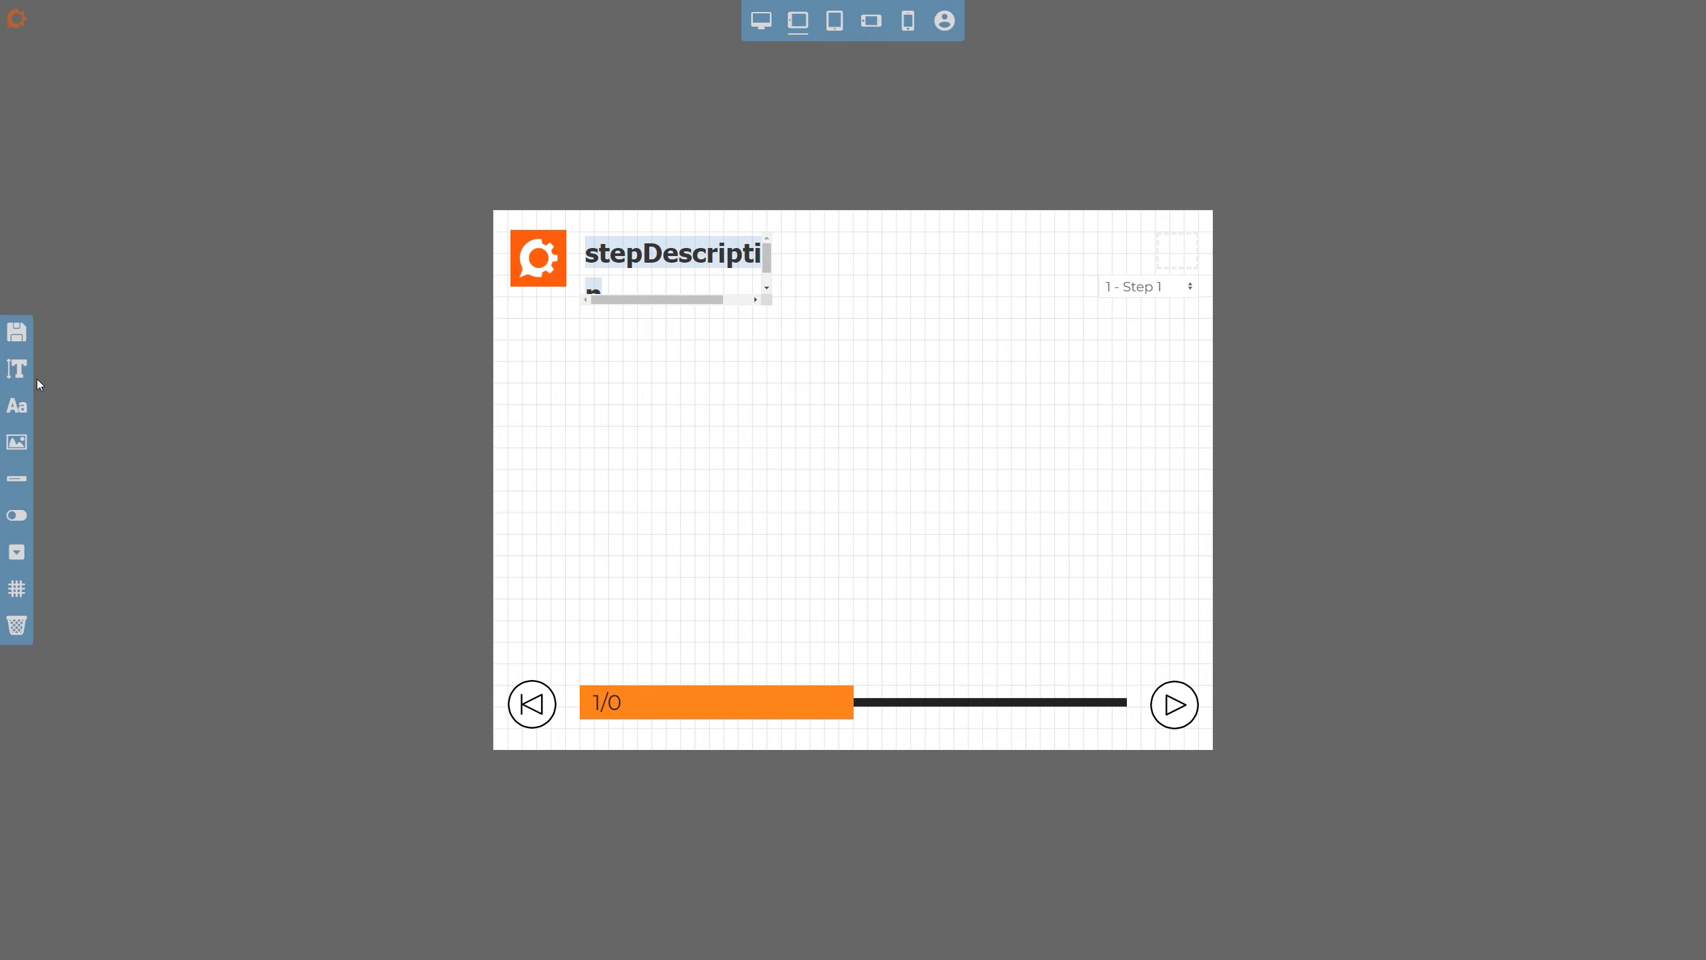
- Reduce the base font size from 18 to 16 and resize the stepDescription box to one line
left_click(16, 369)
left_click(99, 372)
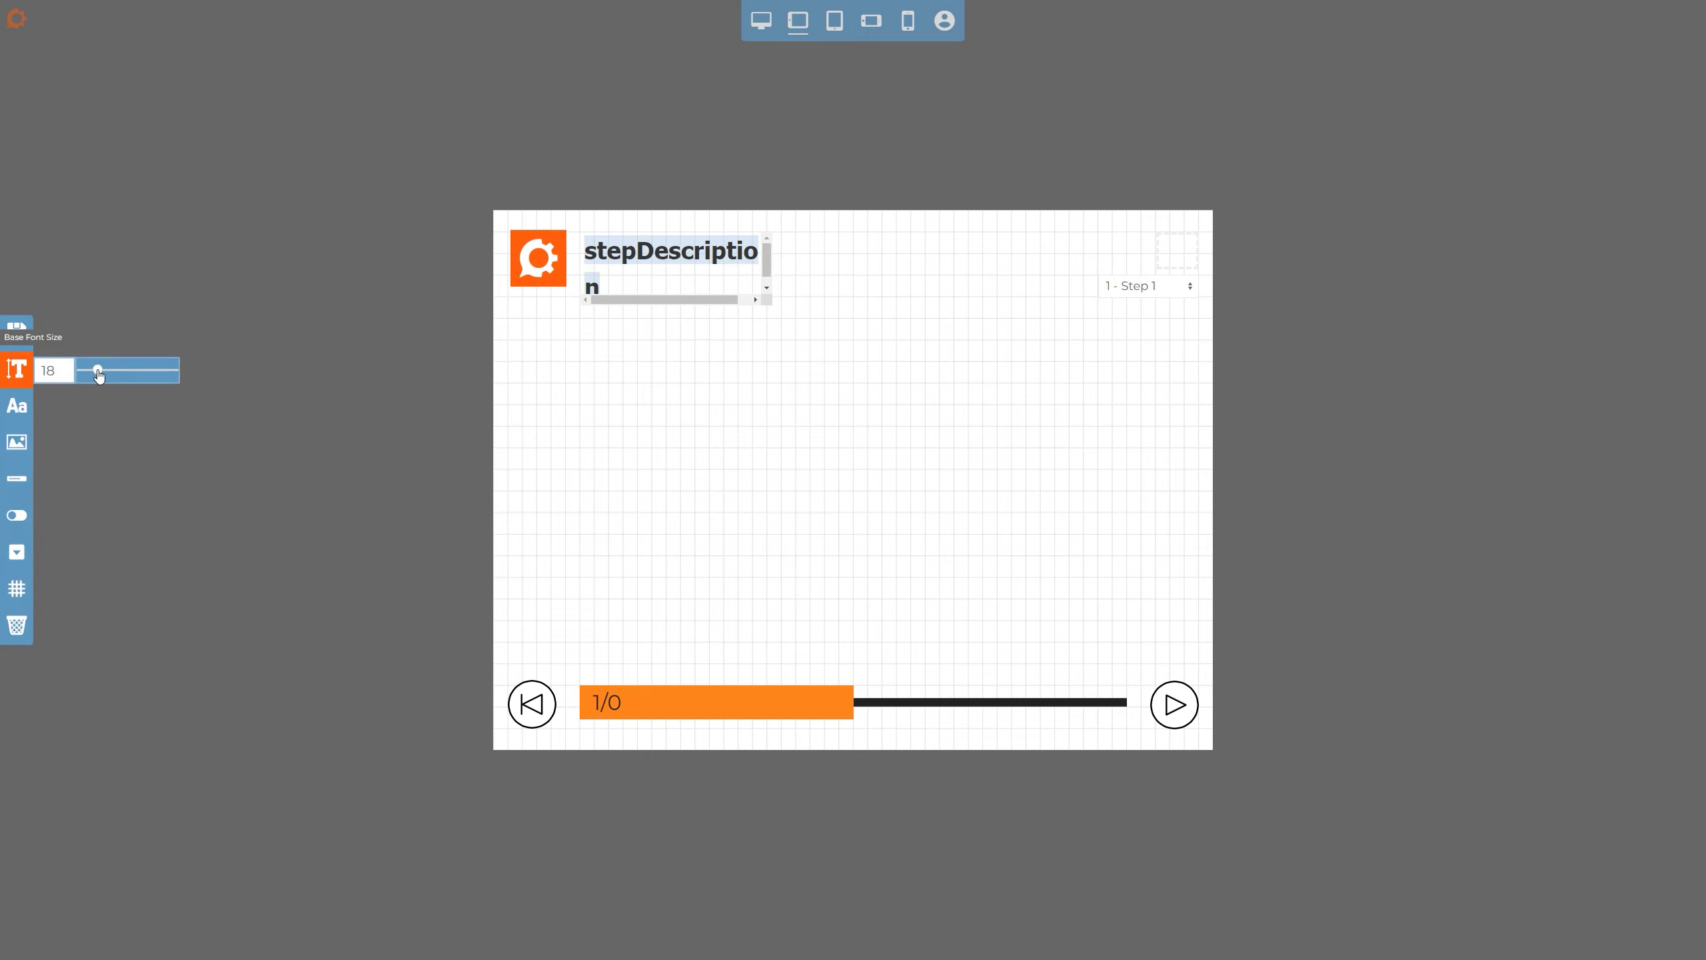
left_click_drag(98, 374, 96, 376)
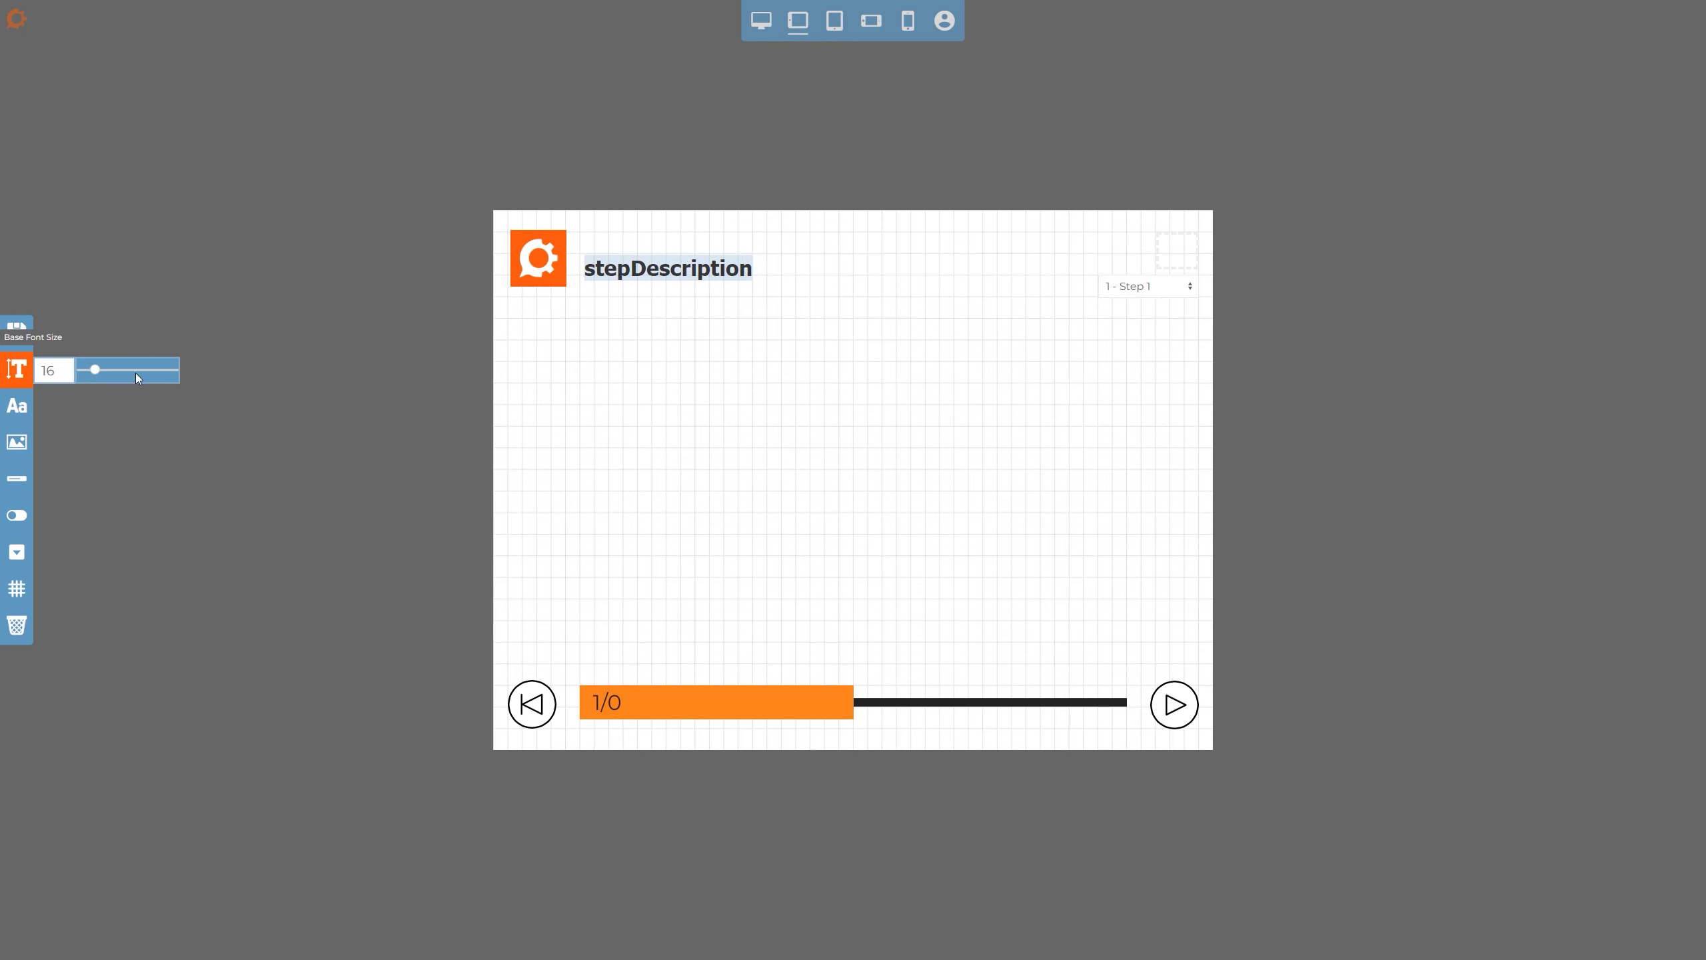
left_click(652, 316)
left_click(668, 288)
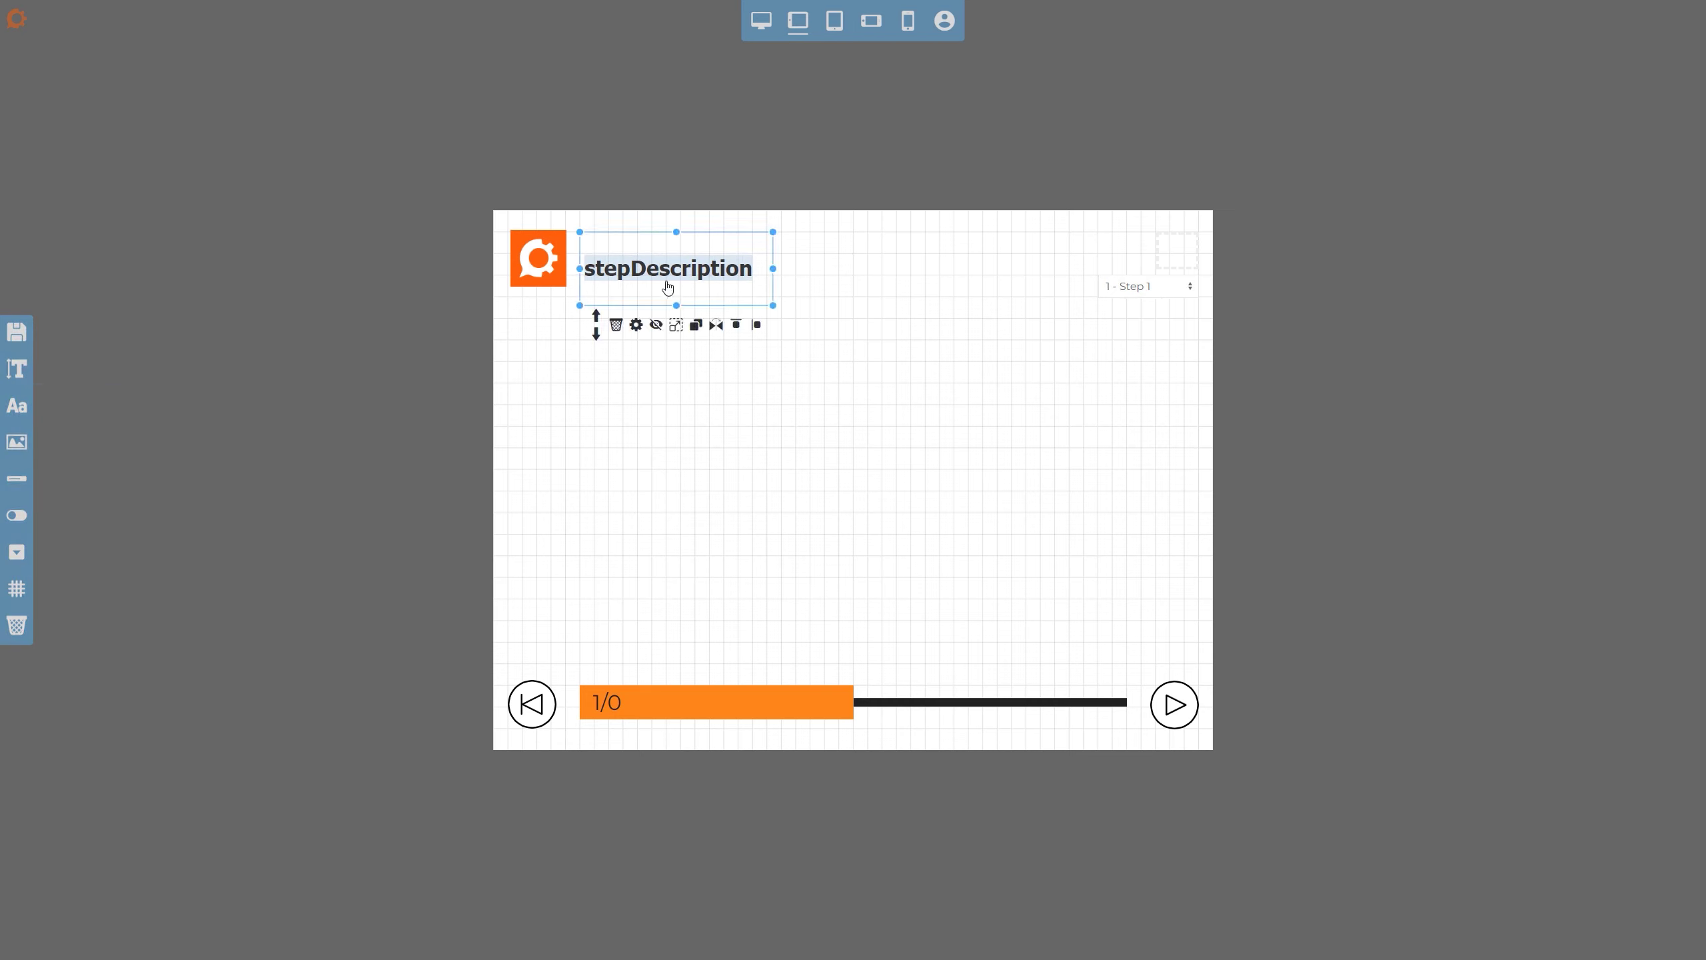
left_click_drag(670, 277, 676, 288)
left_click(723, 434)
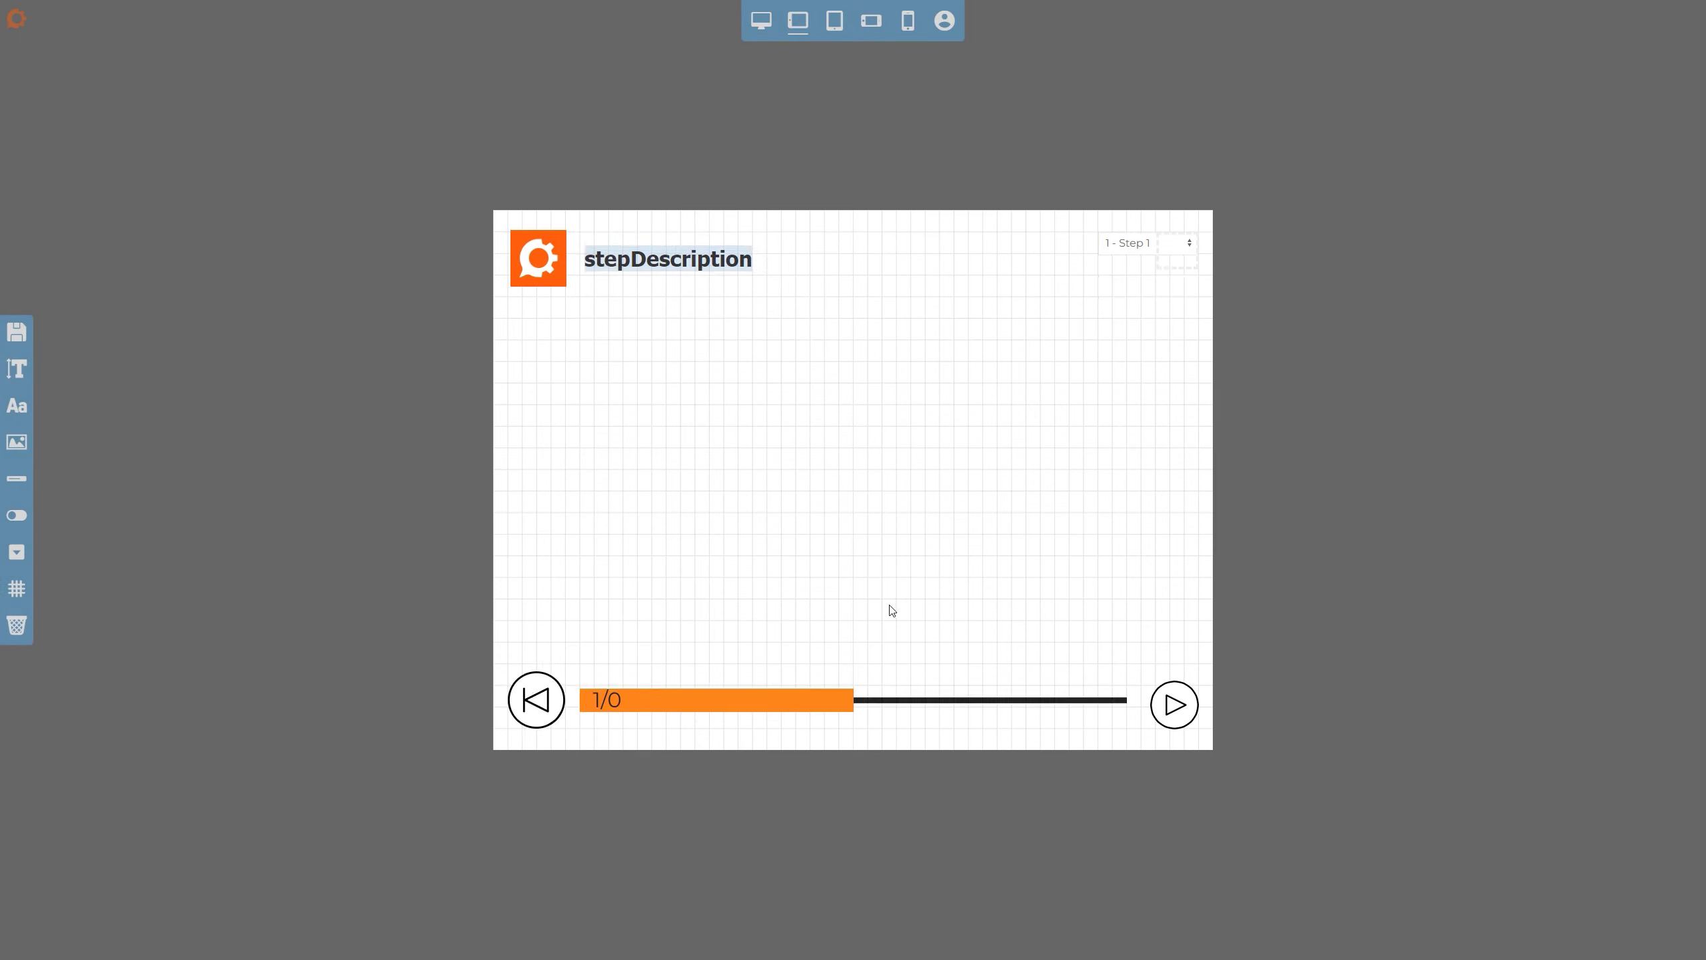
- Make the next-step button the same size as the back button
left_click(1169, 693)
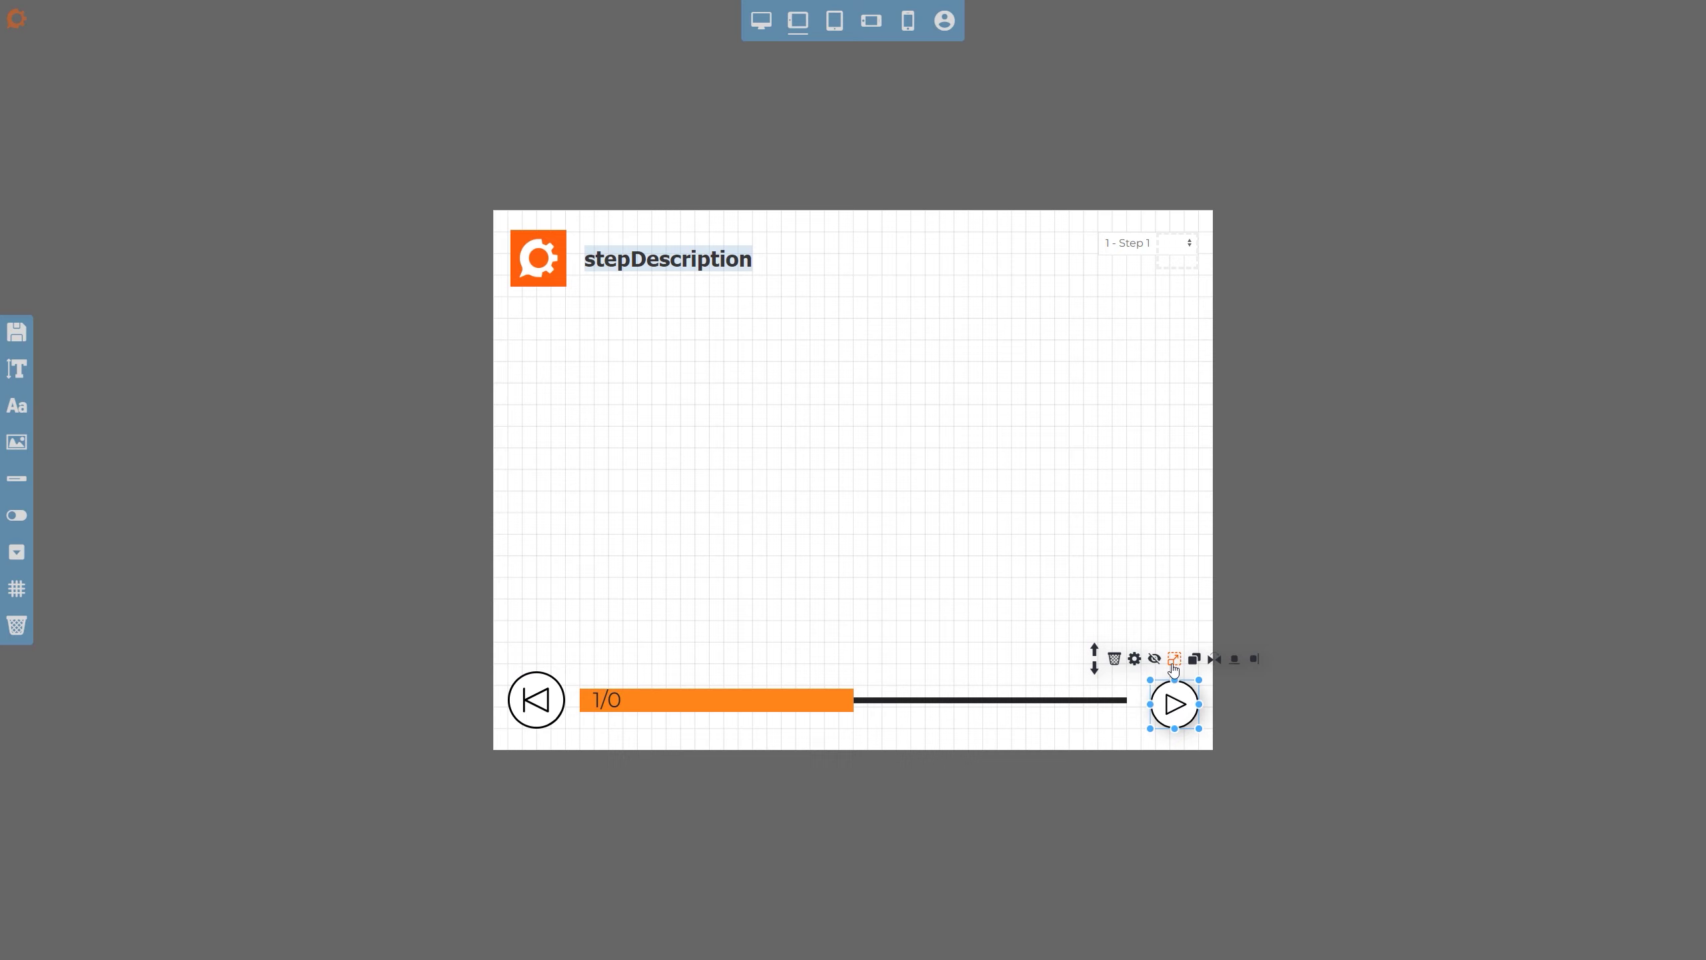
left_click(1173, 668)
left_click(553, 699)
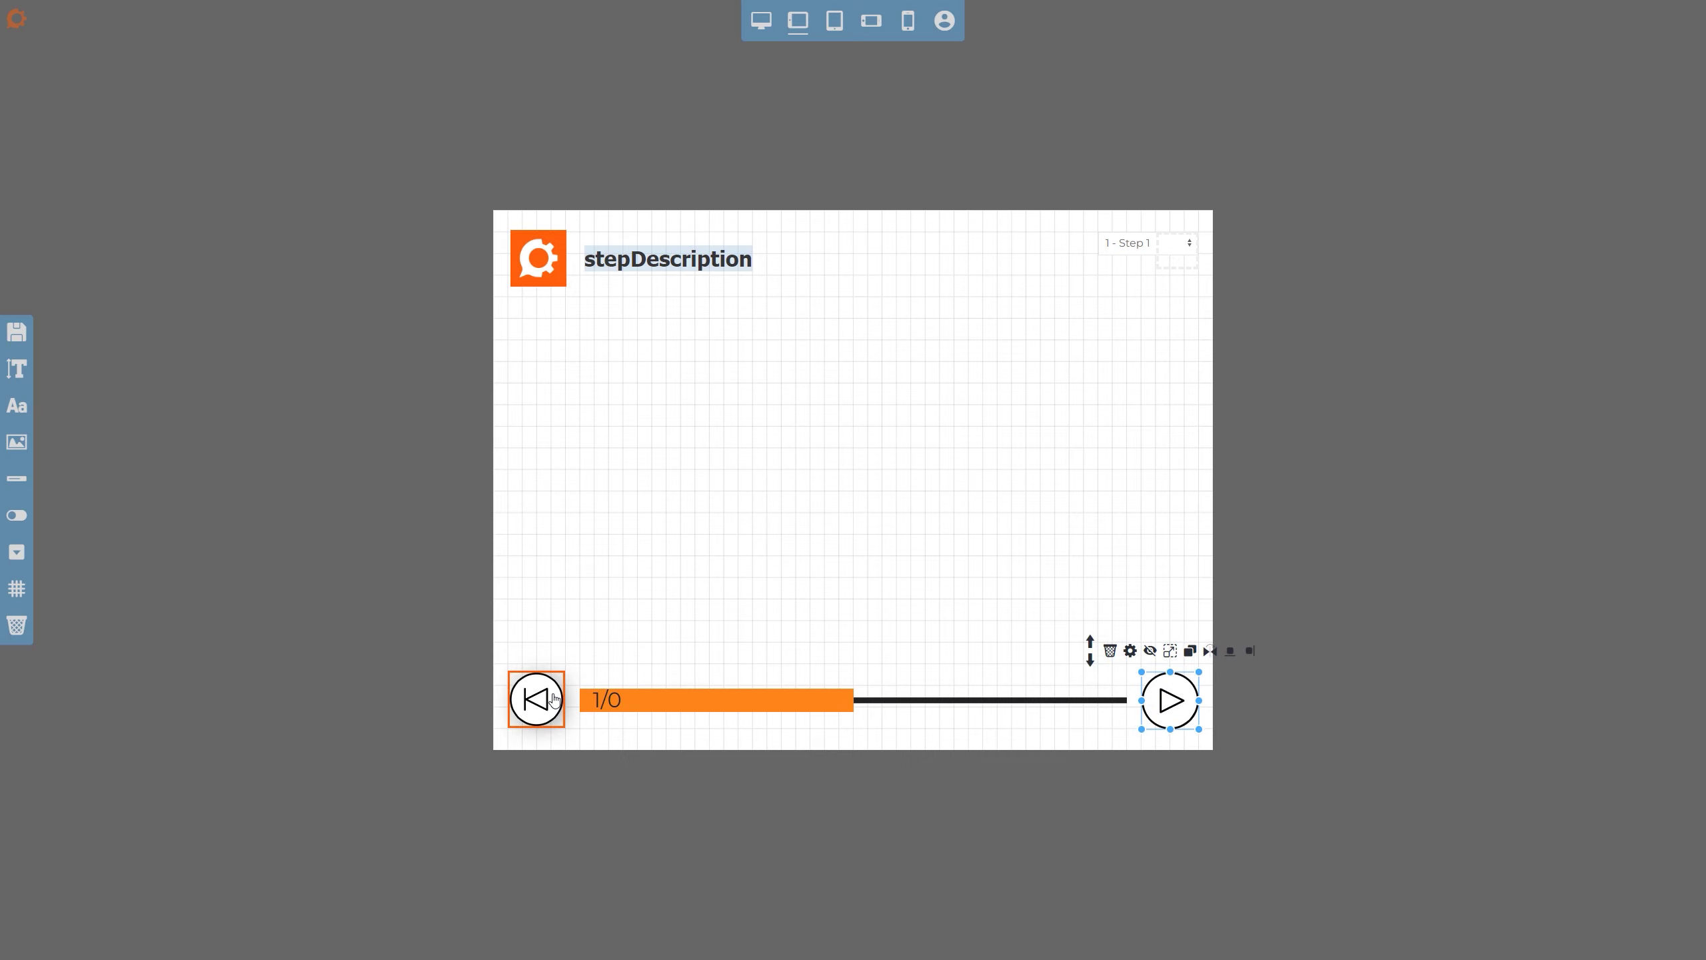
left_click(1104, 530)
- In the portrait tablet layout, widen stepDescription and the step selector, and enlarge the logo and back arrow
left_click(835, 20)
left_click(790, 201)
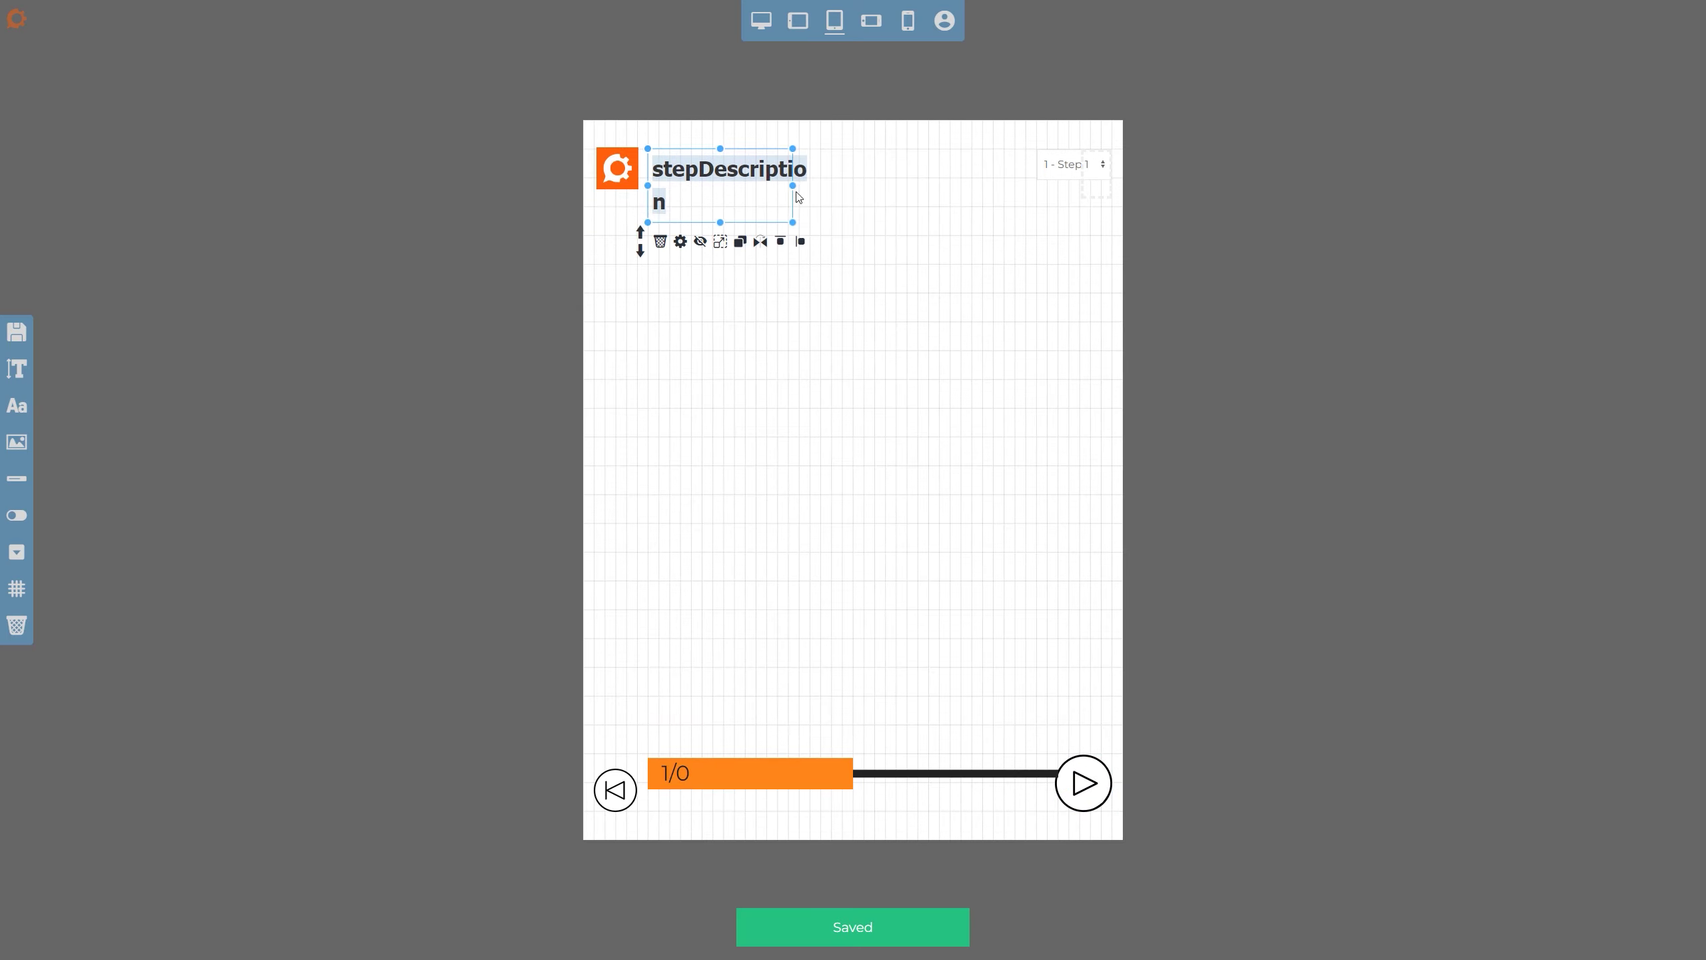
left_click_drag(792, 186, 948, 185)
left_click_drag(810, 184, 839, 185)
left_click(631, 189)
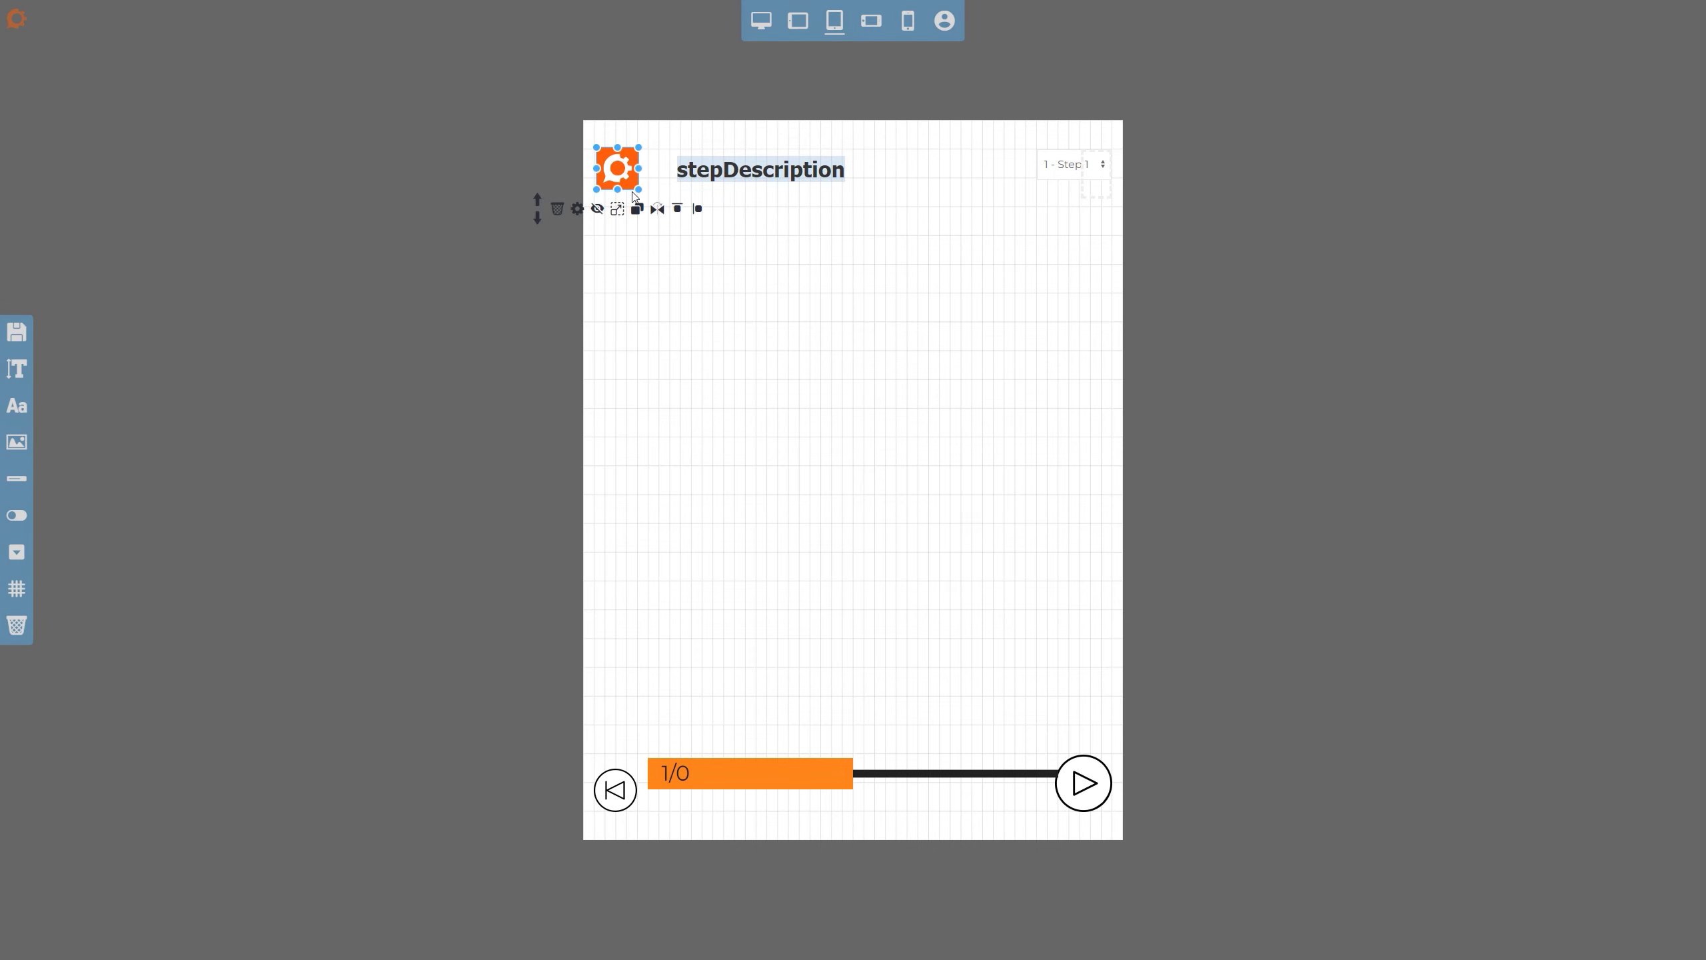
left_click_drag(635, 194, 648, 194)
left_click(1074, 165)
left_click_drag(1039, 165, 997, 165)
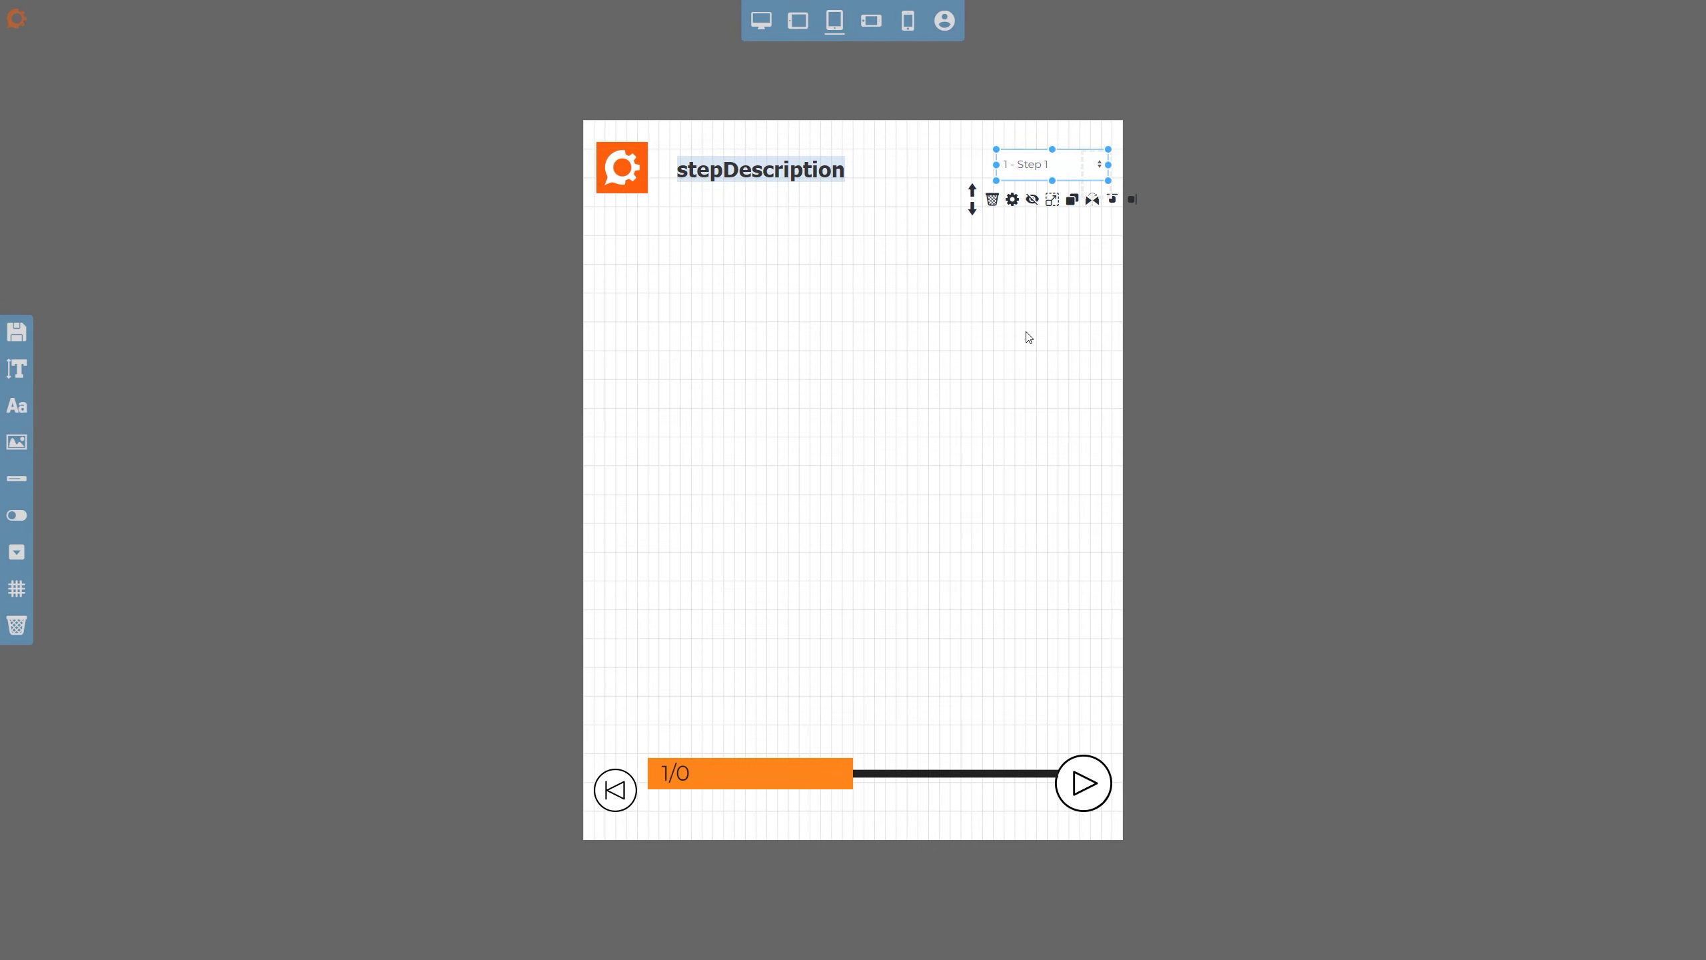
left_click(615, 790)
left_click_drag(636, 810, 650, 810)
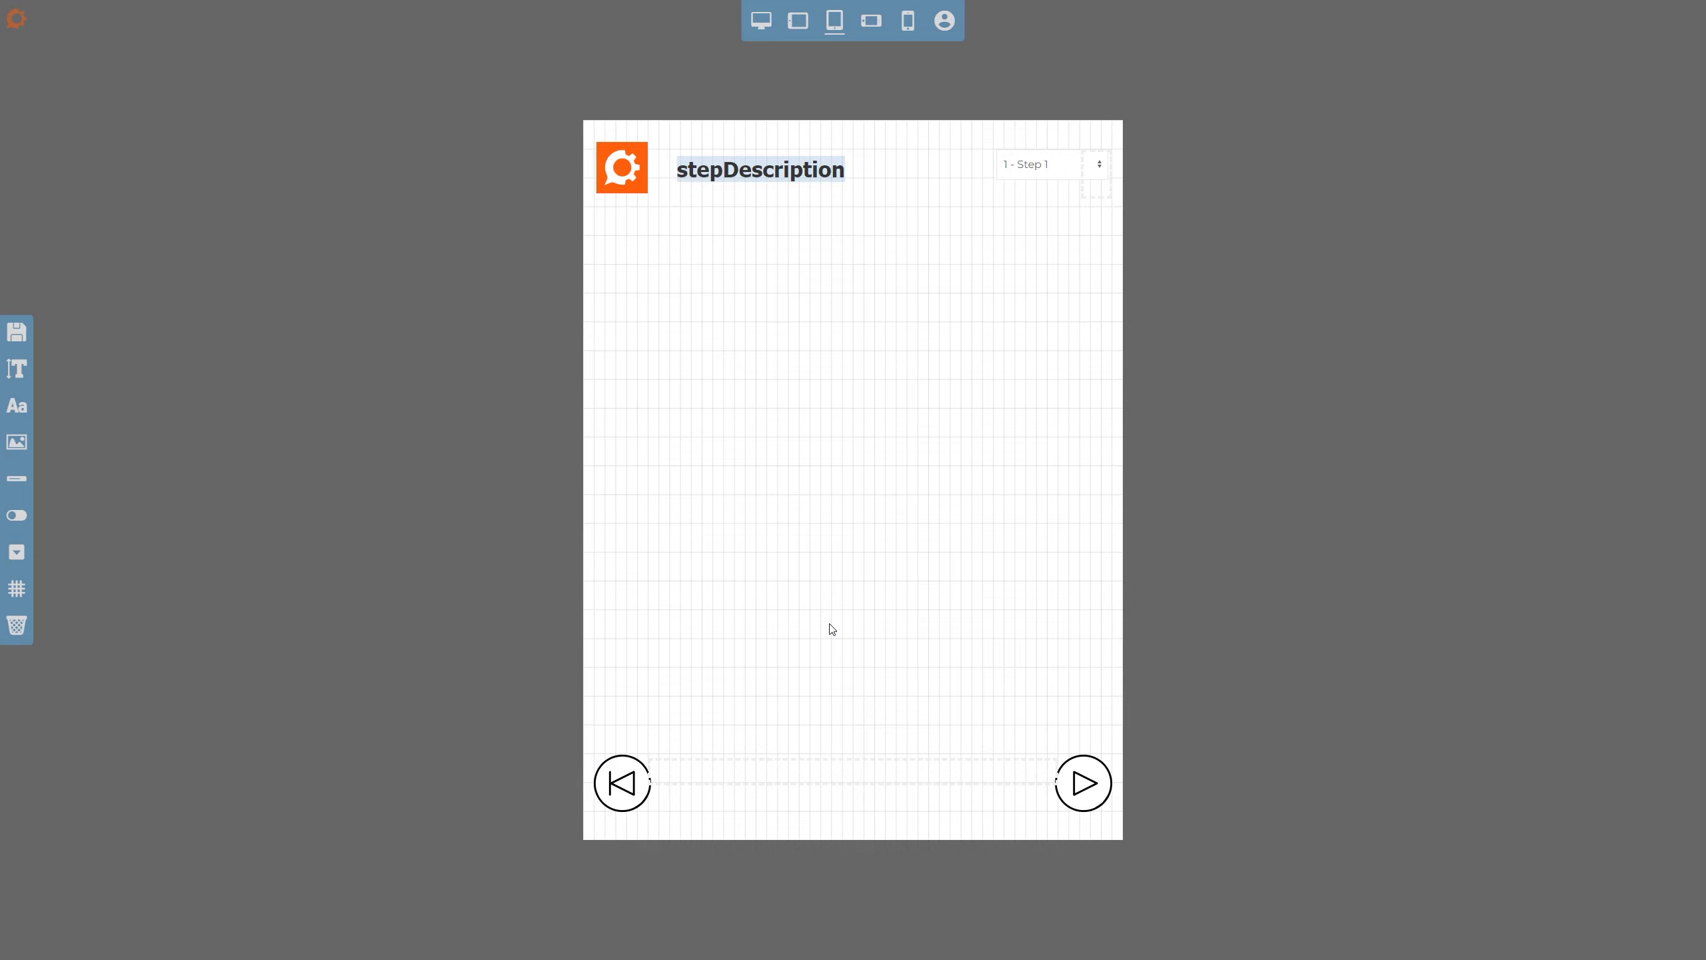
- In the landscape tablet layout, move the back and next arrows up level at mid-height
left_click(871, 21)
left_click(782, 394)
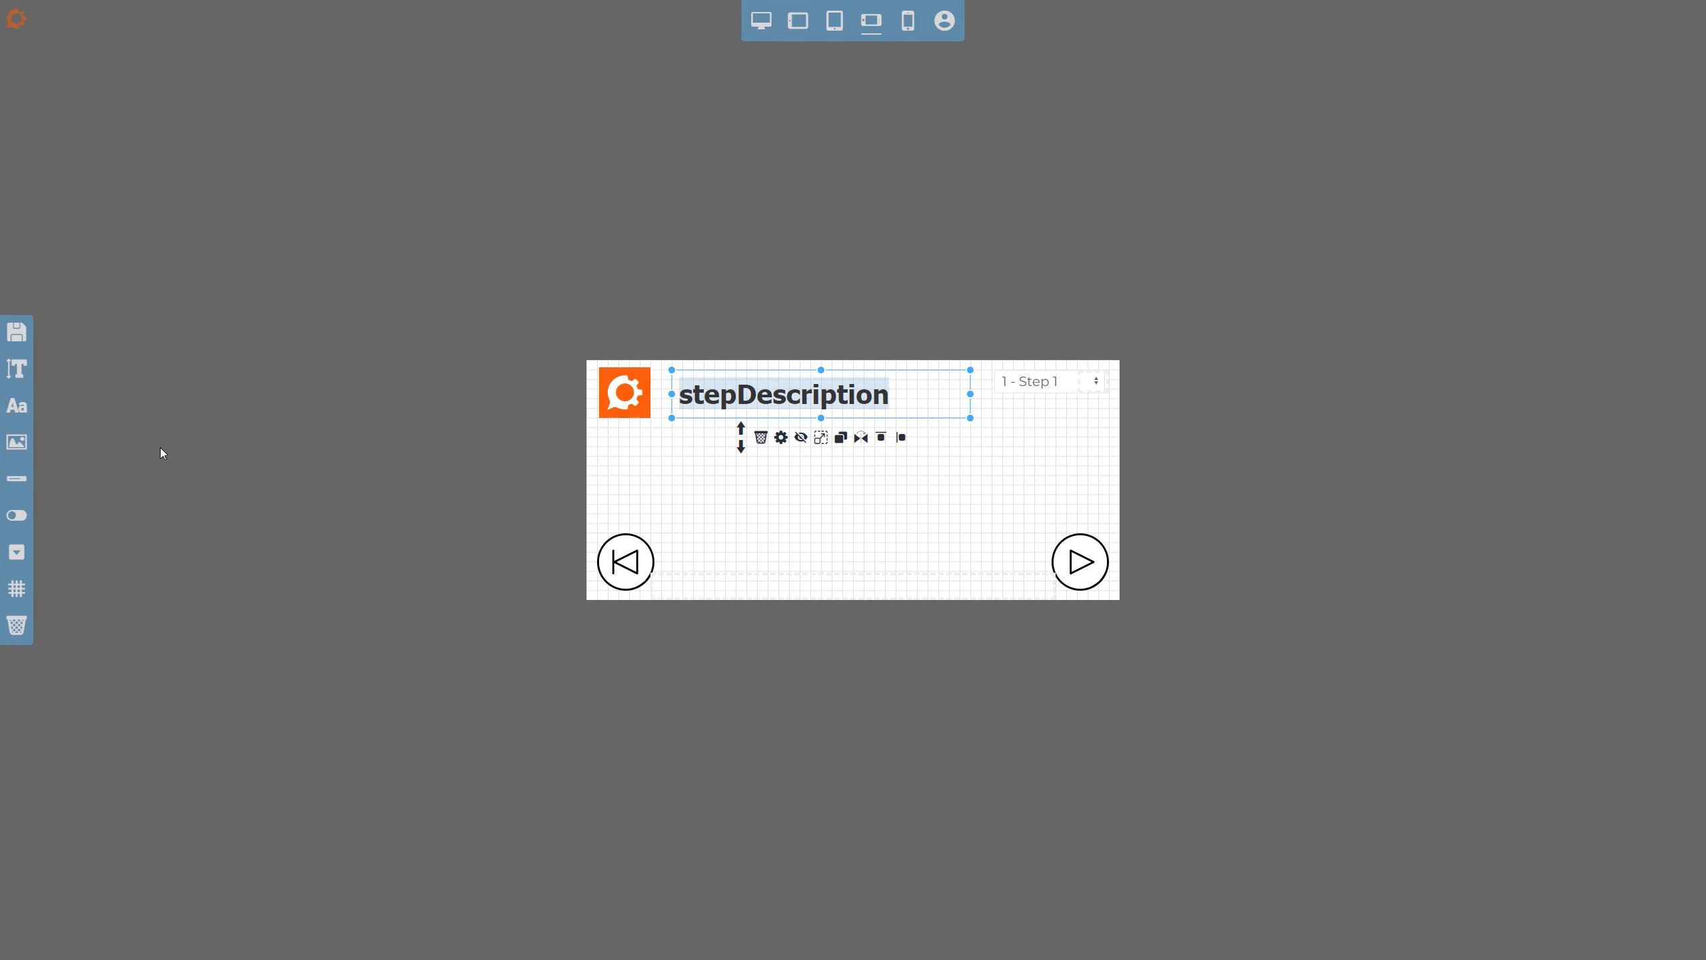
left_click(17, 368)
left_click(712, 564)
left_click(625, 560)
left_click_drag(625, 560, 627, 486)
left_click_drag(1076, 558, 1078, 485)
left_click(963, 549)
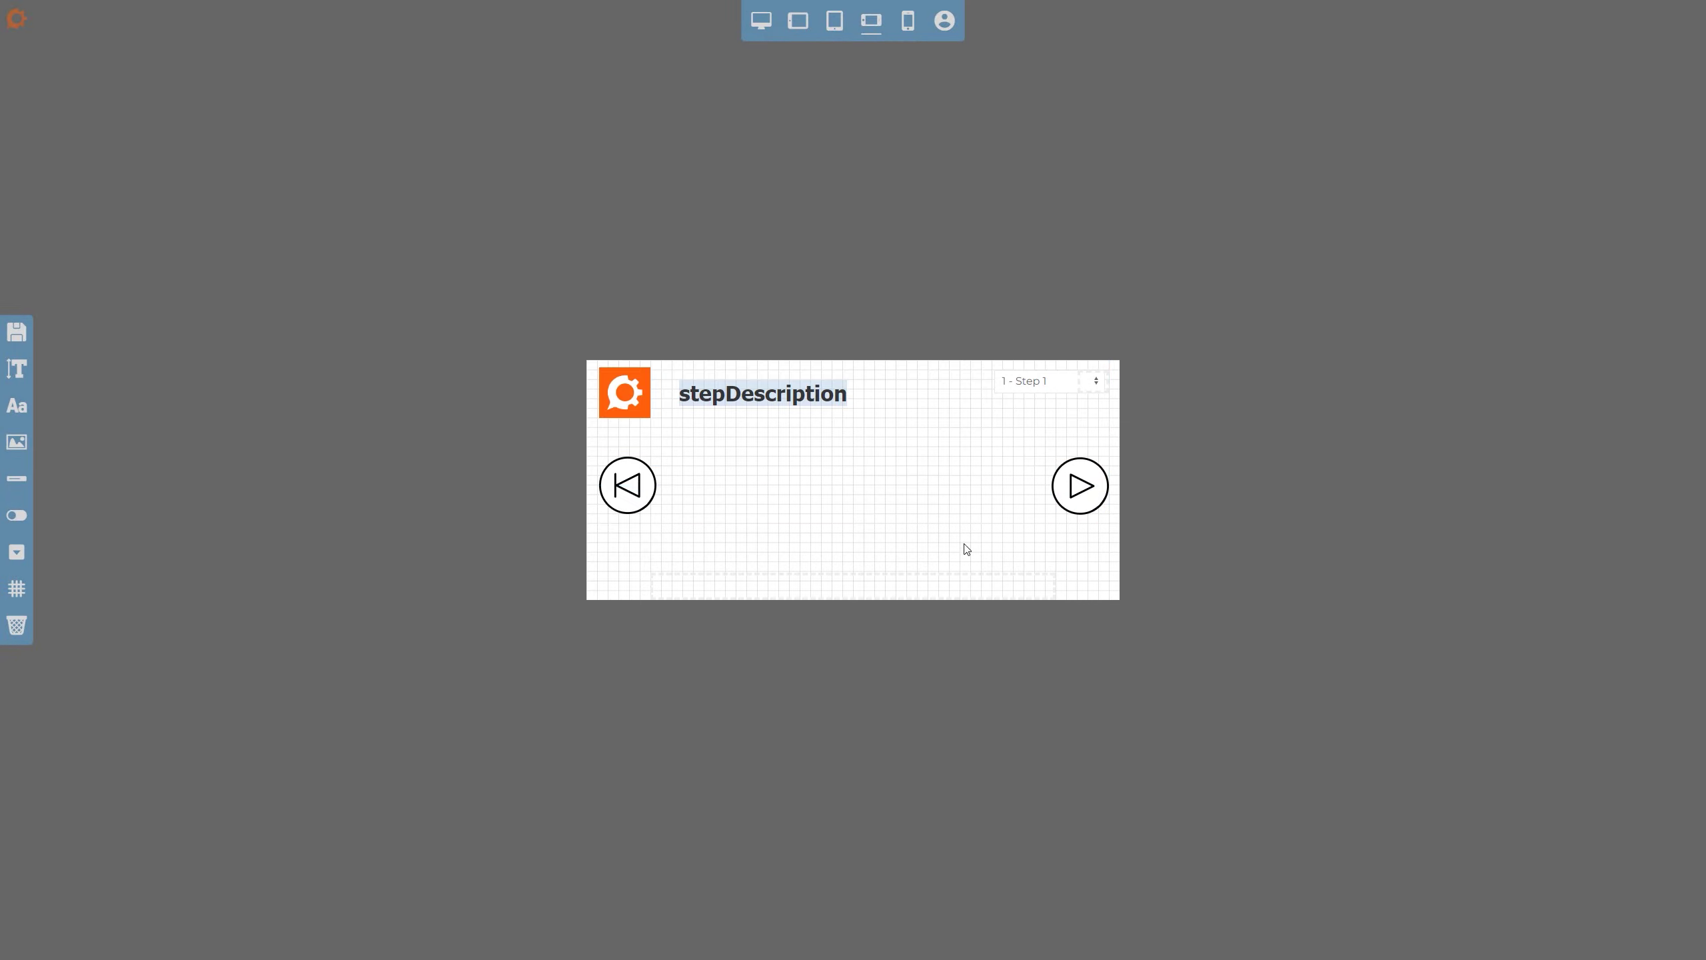
- Shrink the back arrow, give the next arrow the same size, and align them
left_click(655, 486)
left_click_drag(661, 485, 650, 485)
left_click(1082, 488)
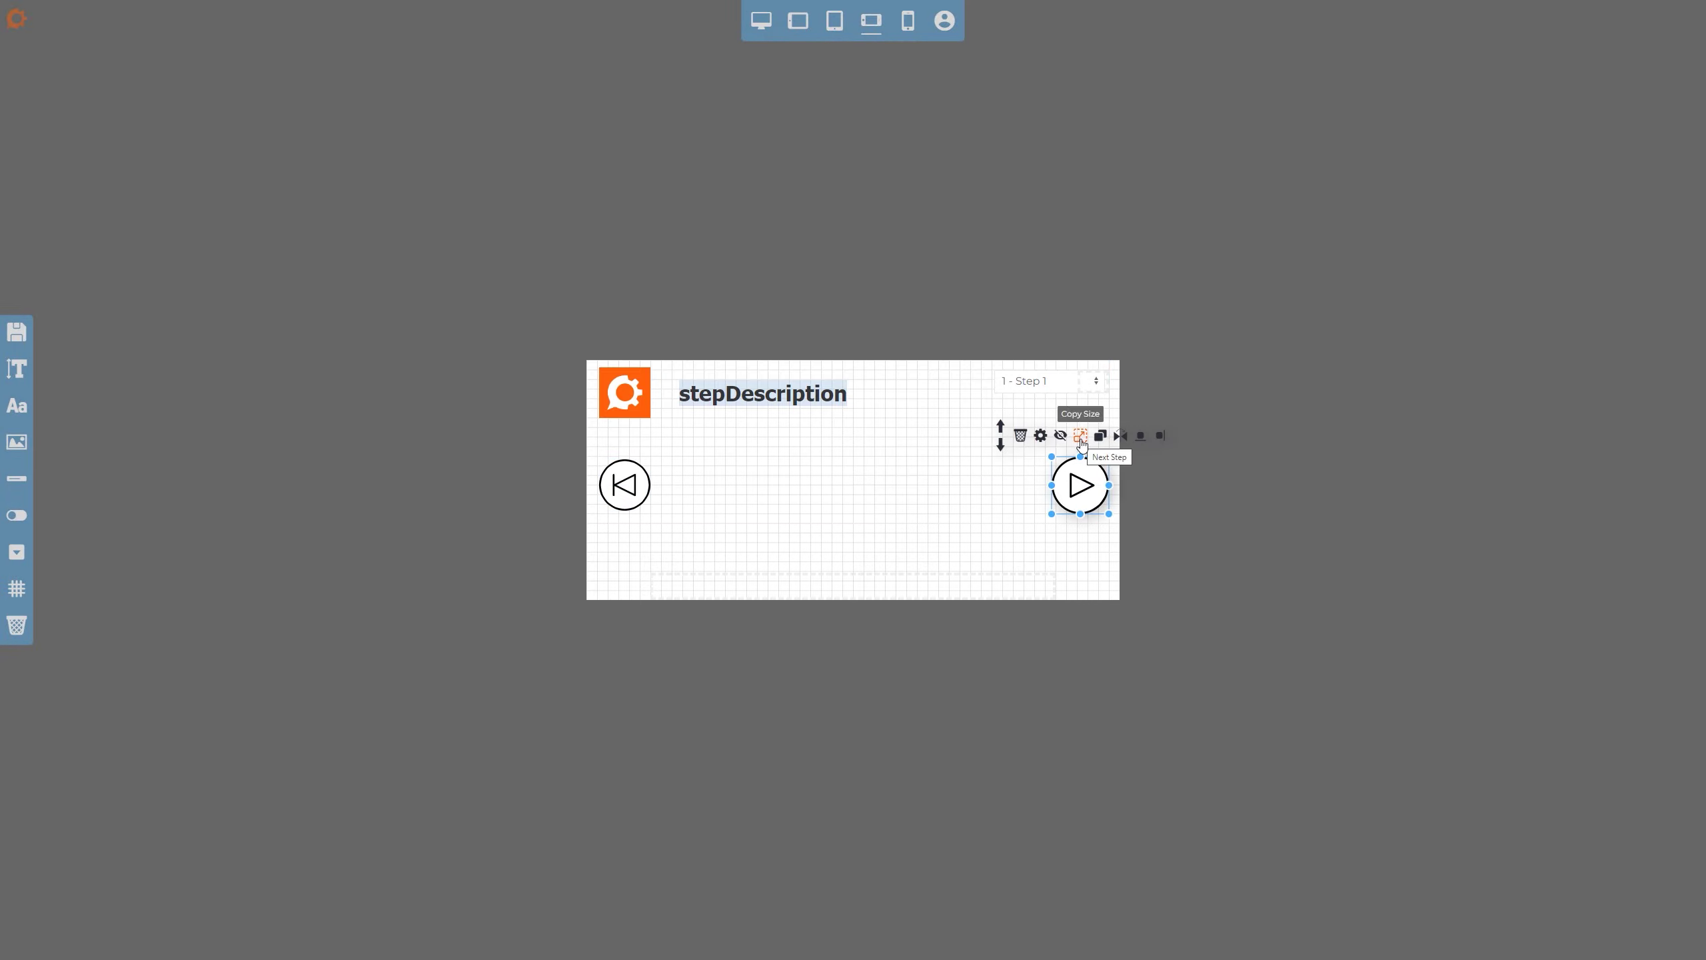
left_click(1084, 442)
left_click(625, 484)
left_click_drag(1083, 489, 1083, 483)
left_click(955, 494)
- In the phone layout, move the step selector and both arrows along the bottom
left_click(907, 39)
left_click(954, 248)
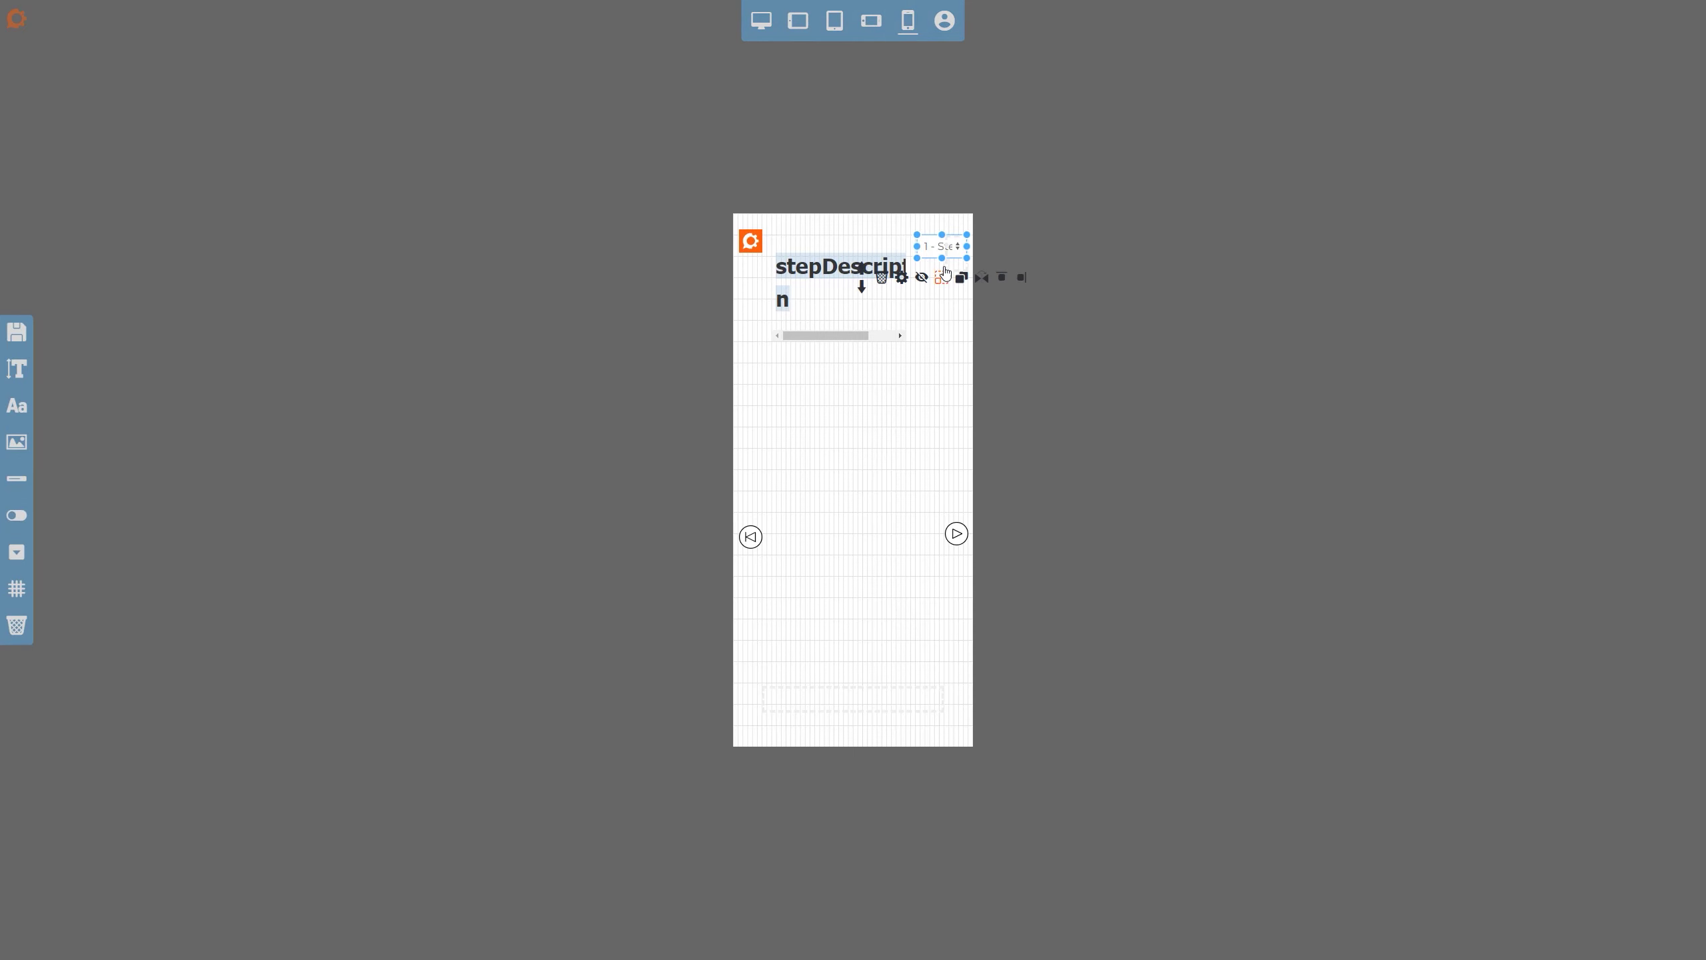
left_click_drag(954, 248, 917, 701)
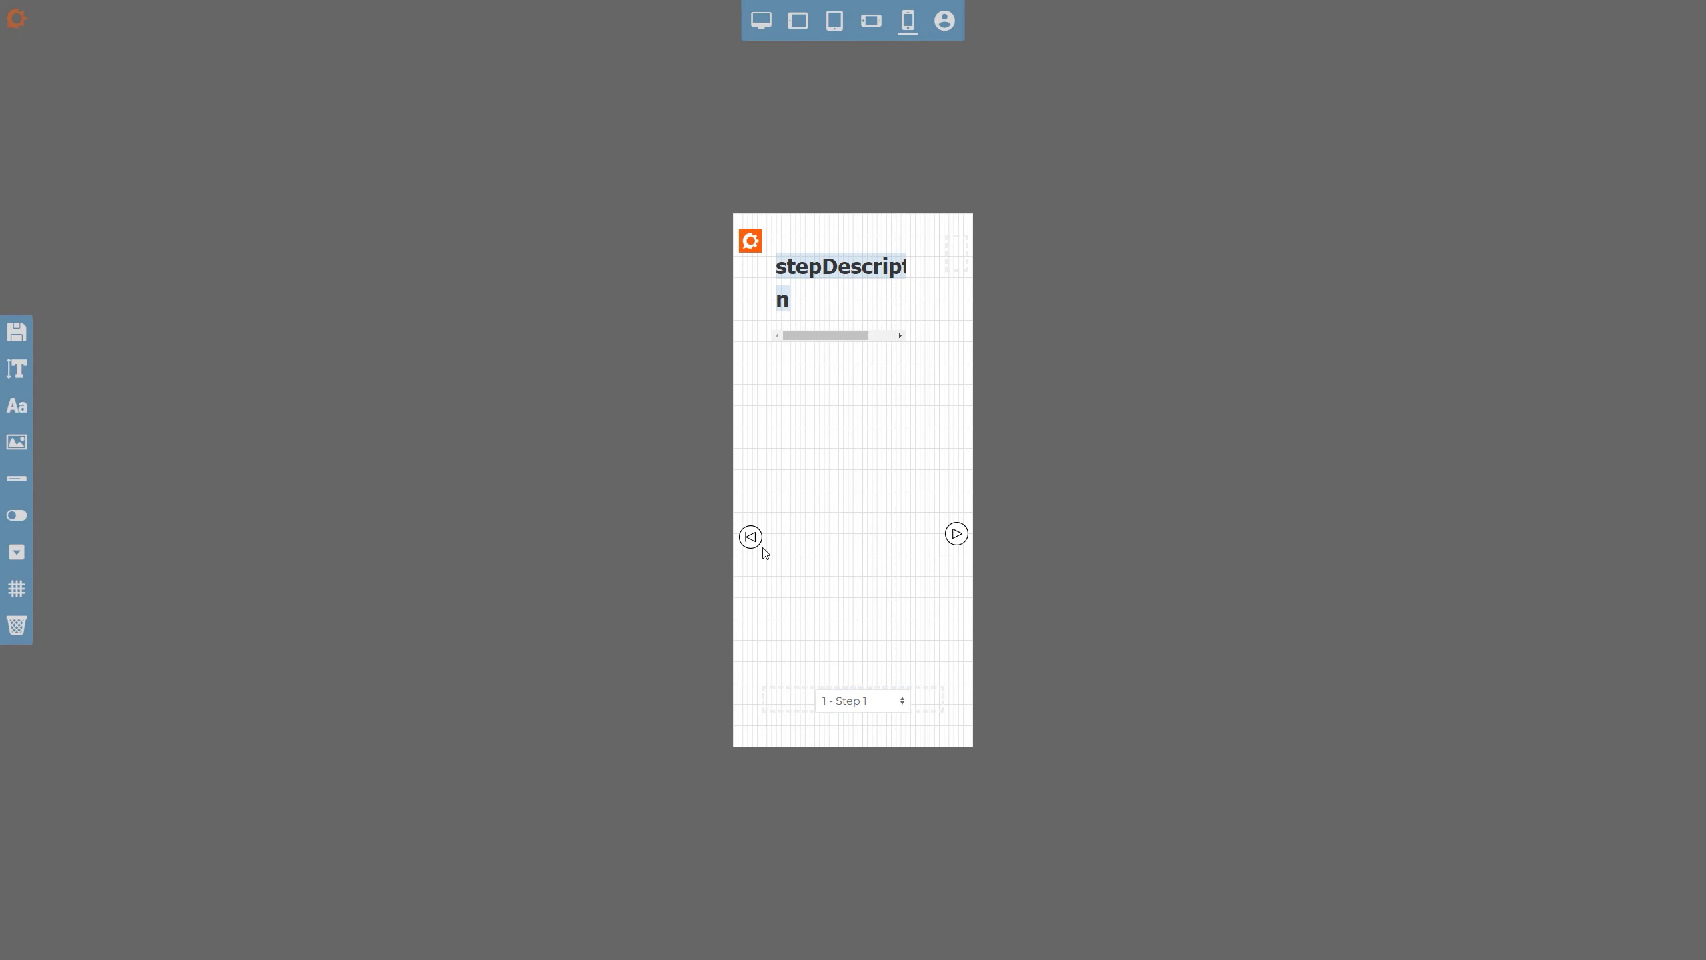
left_click_drag(754, 543, 764, 719)
left_click(931, 588)
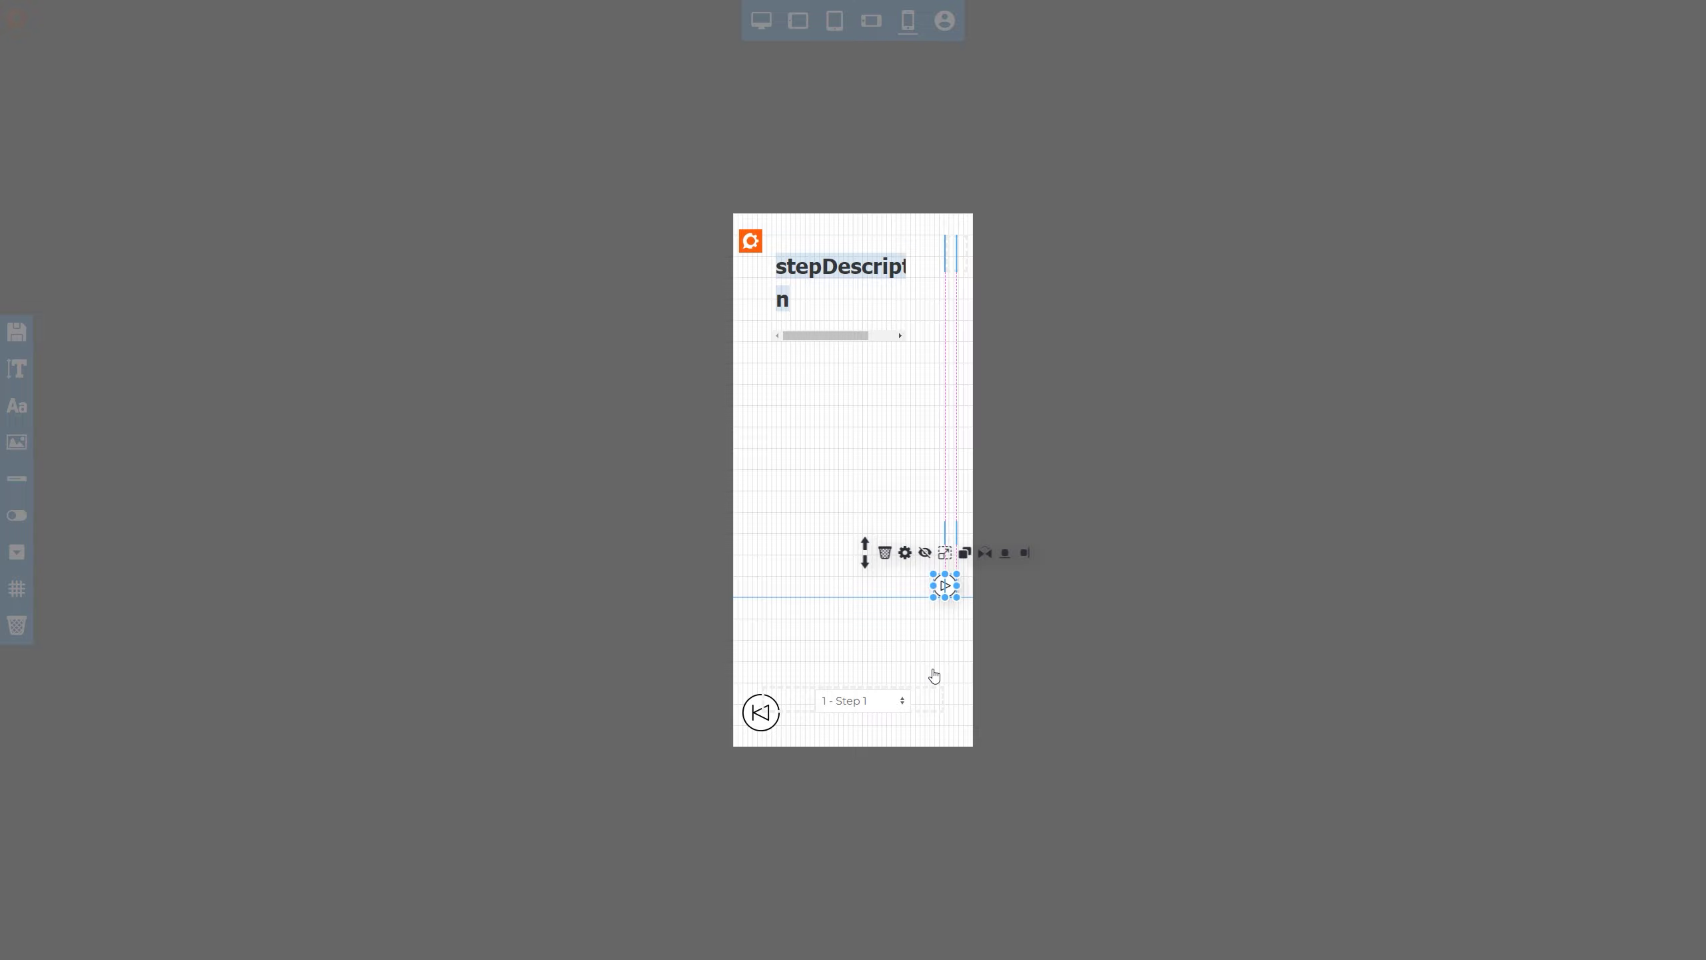
left_click_drag(934, 675, 863, 715)
left_click(873, 705)
- Set the phone layout's base font size to 12 and widen the stepDescription box
left_click(853, 328)
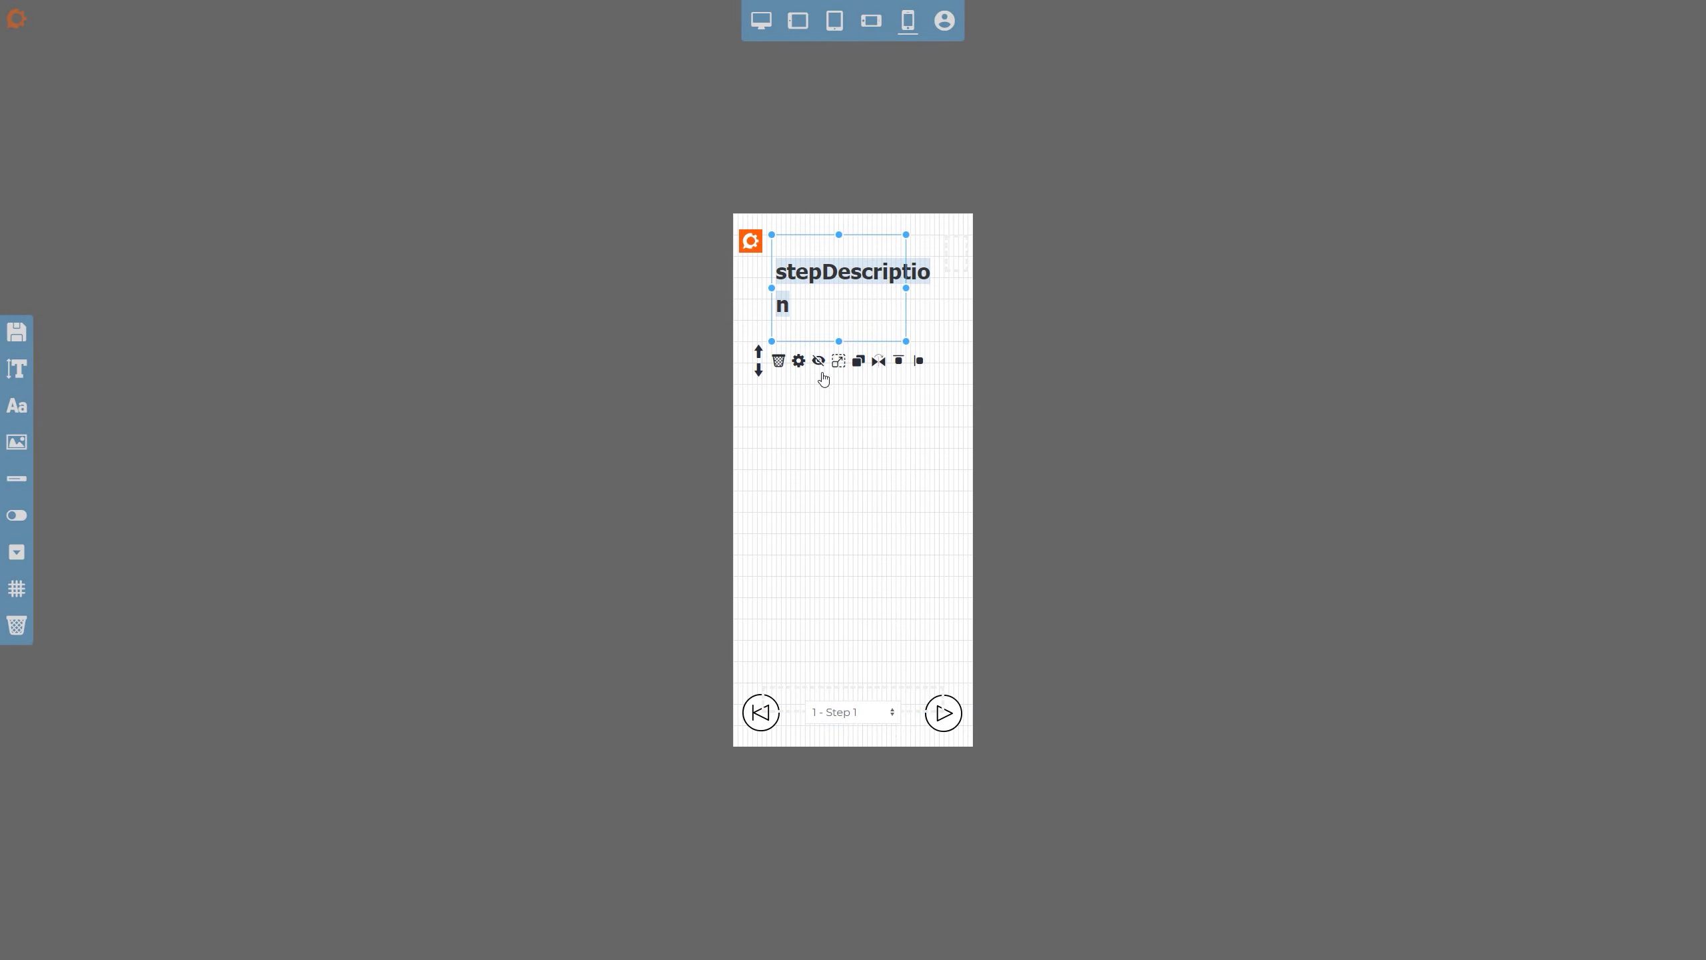
left_click(16, 369)
left_click_drag(107, 370, 91, 370)
left_click_drag(907, 288, 959, 305)
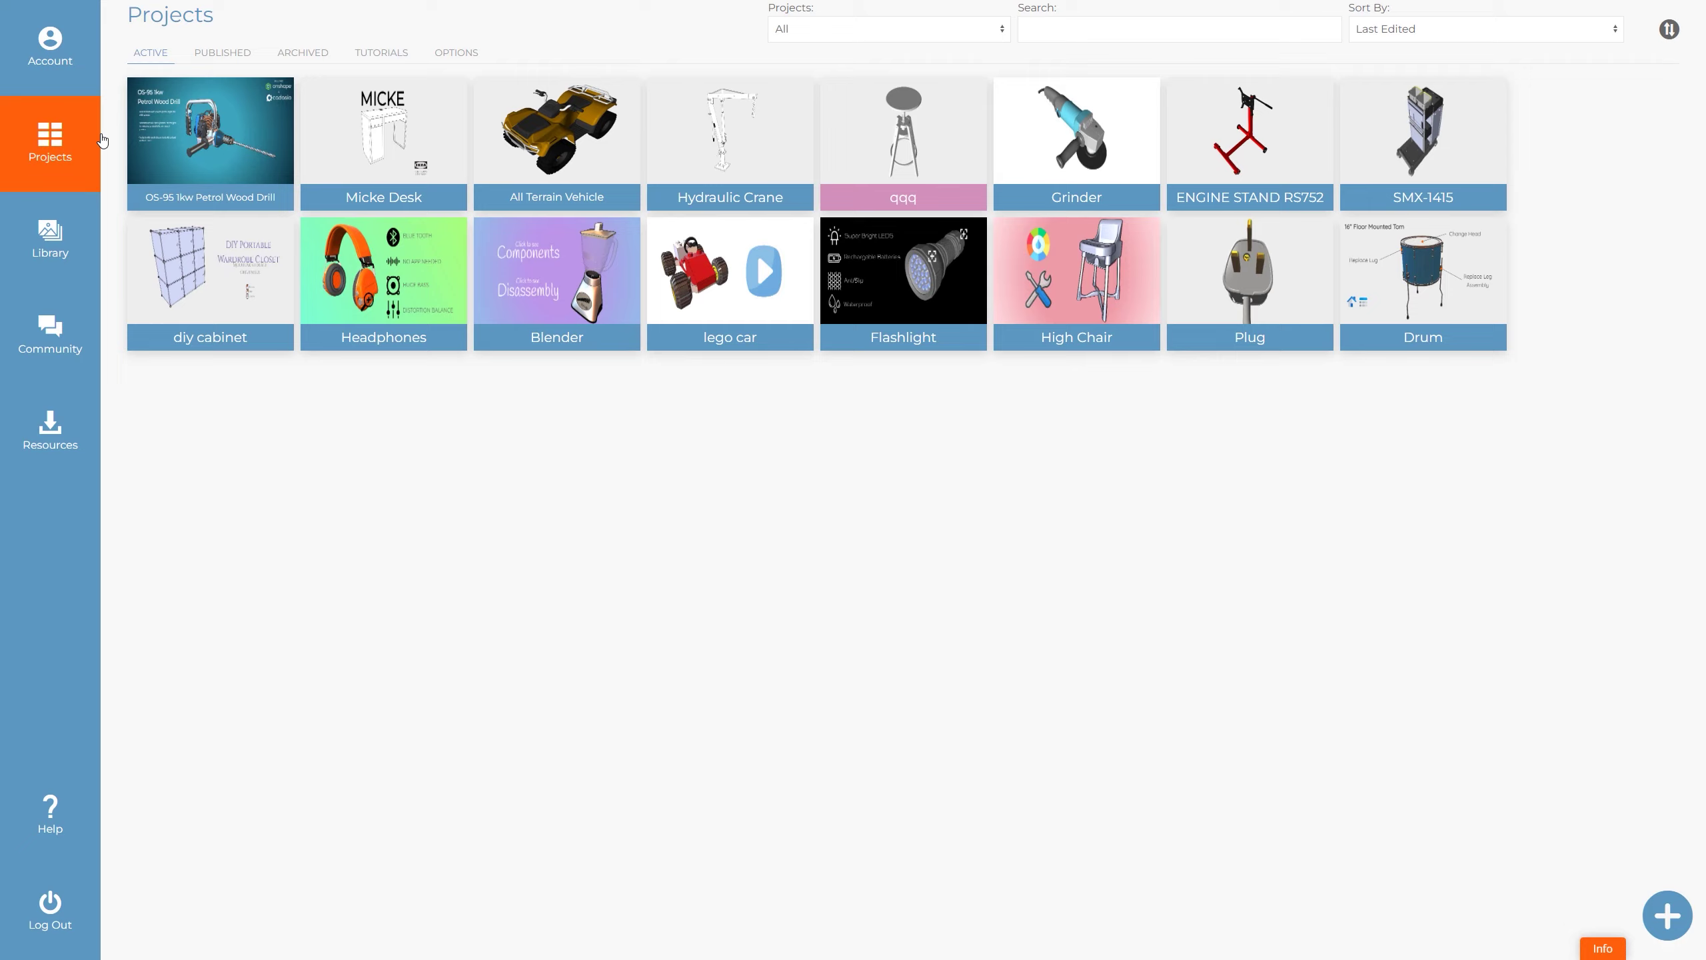
- Open the OS-95 1kw Petrol Wood Drill project card and check its Overlay options
left_click(256, 121)
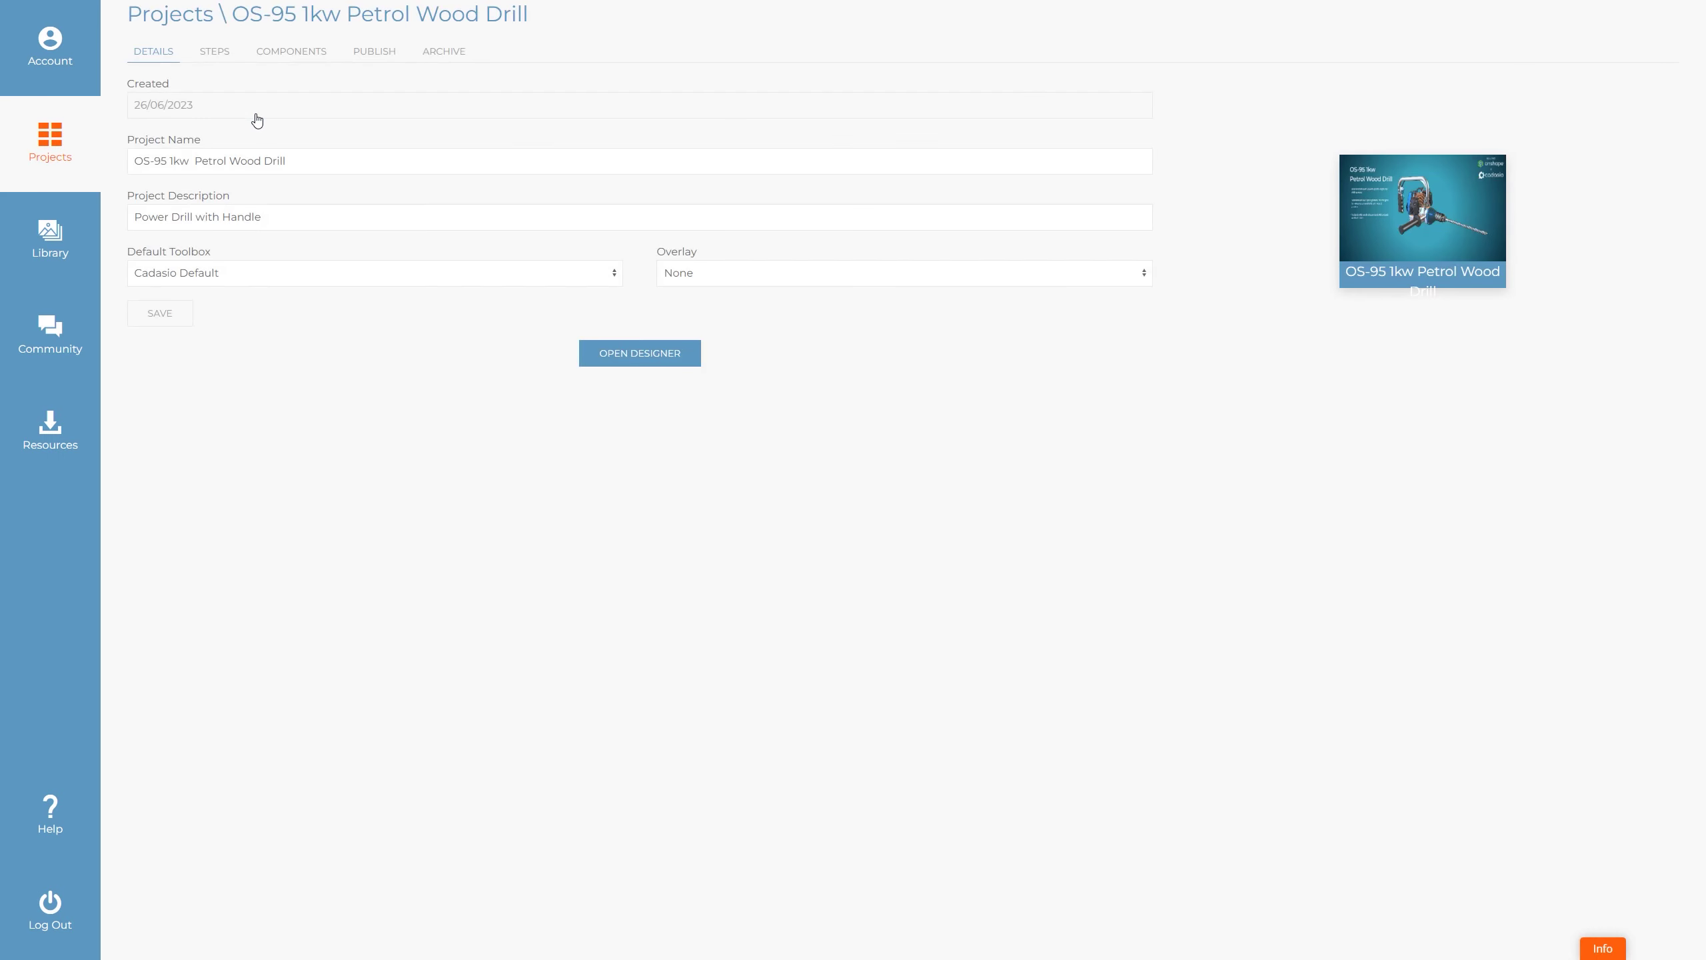
left_click(729, 272)
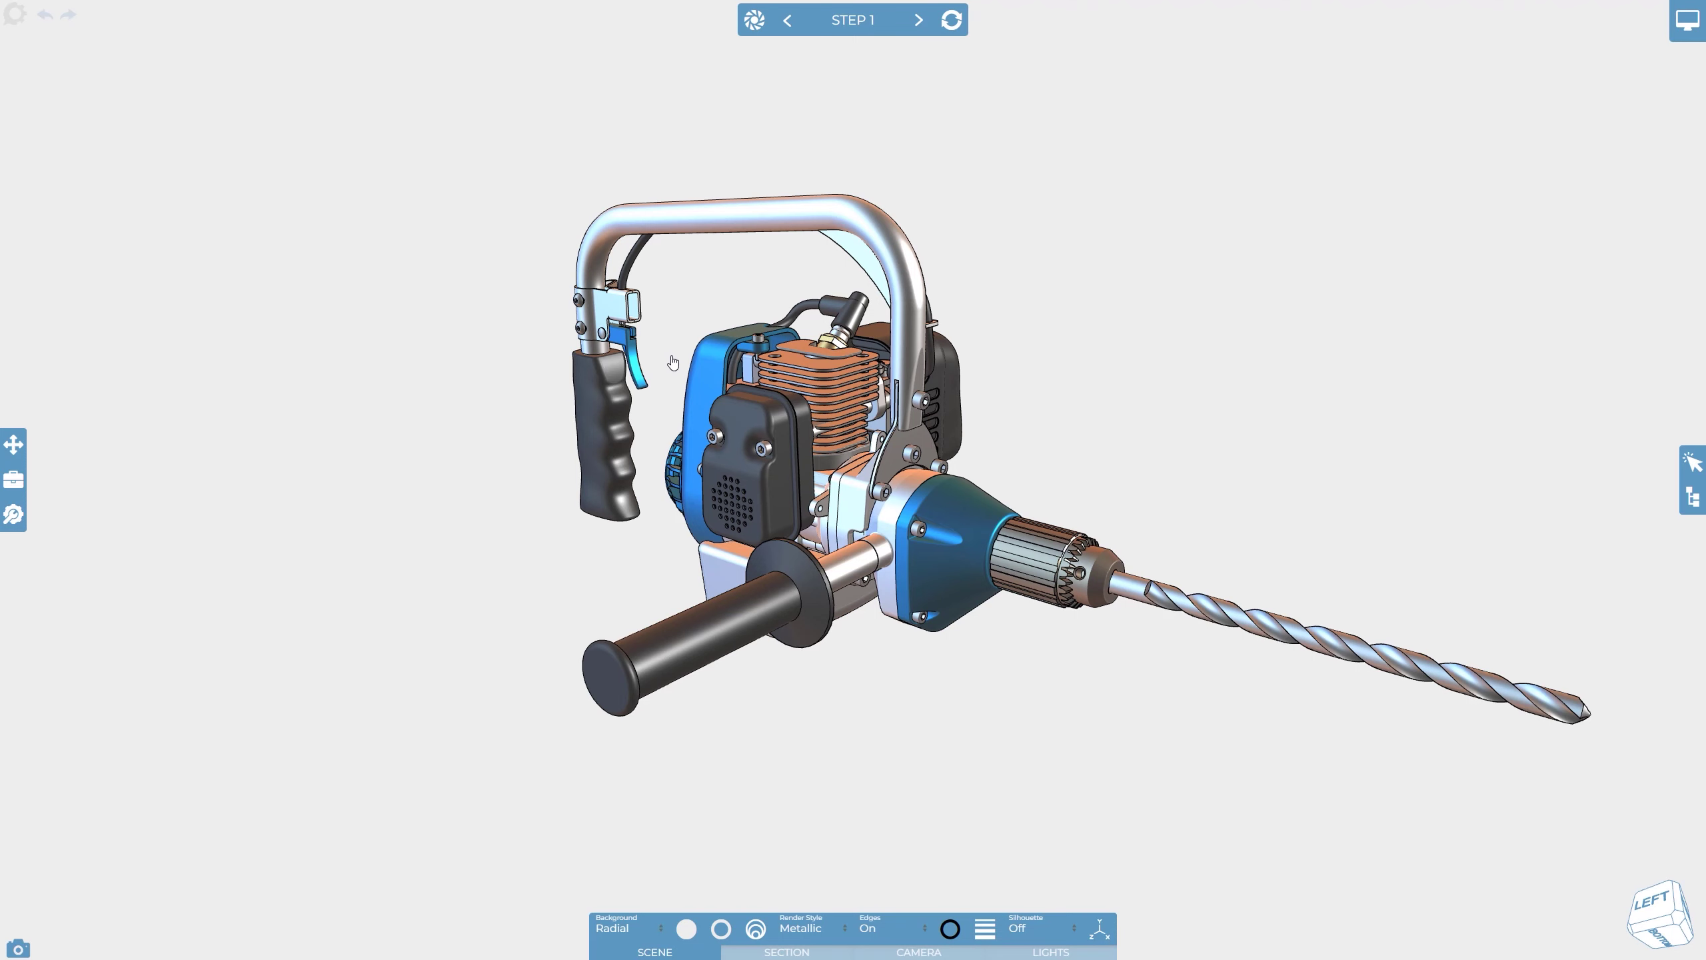
- In Project Settings' Viewer tab, choose Custom Overlay, untick Overlay Start Visible, and save
left_click(14, 514)
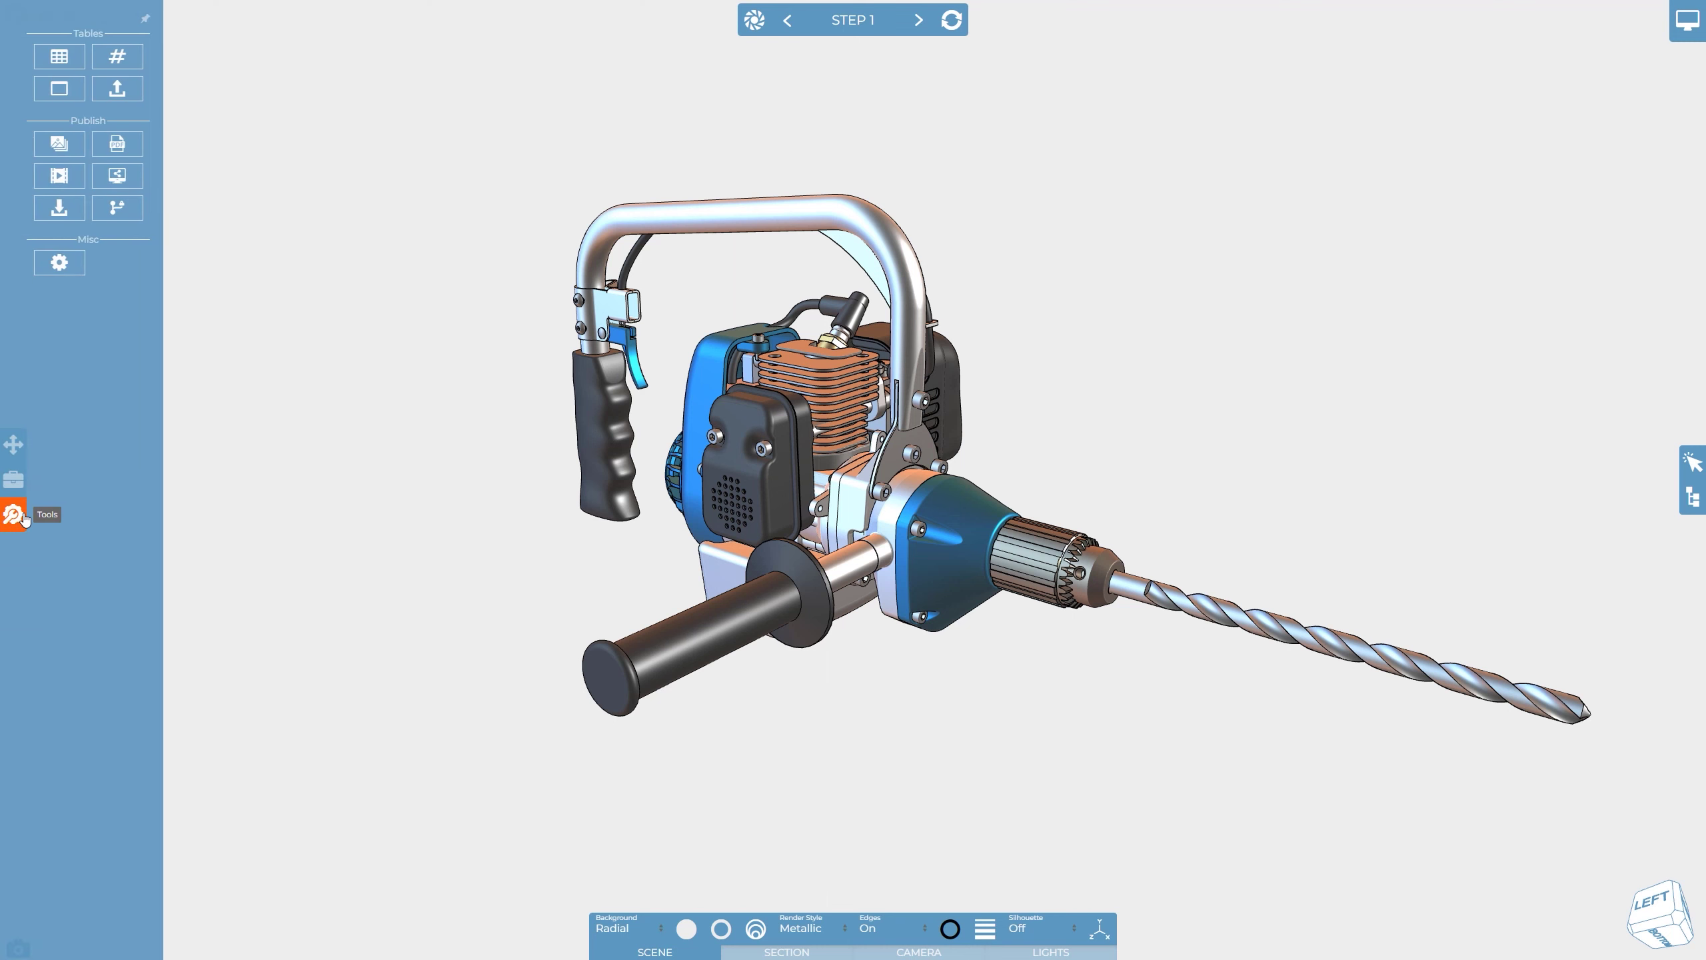
left_click(59, 262)
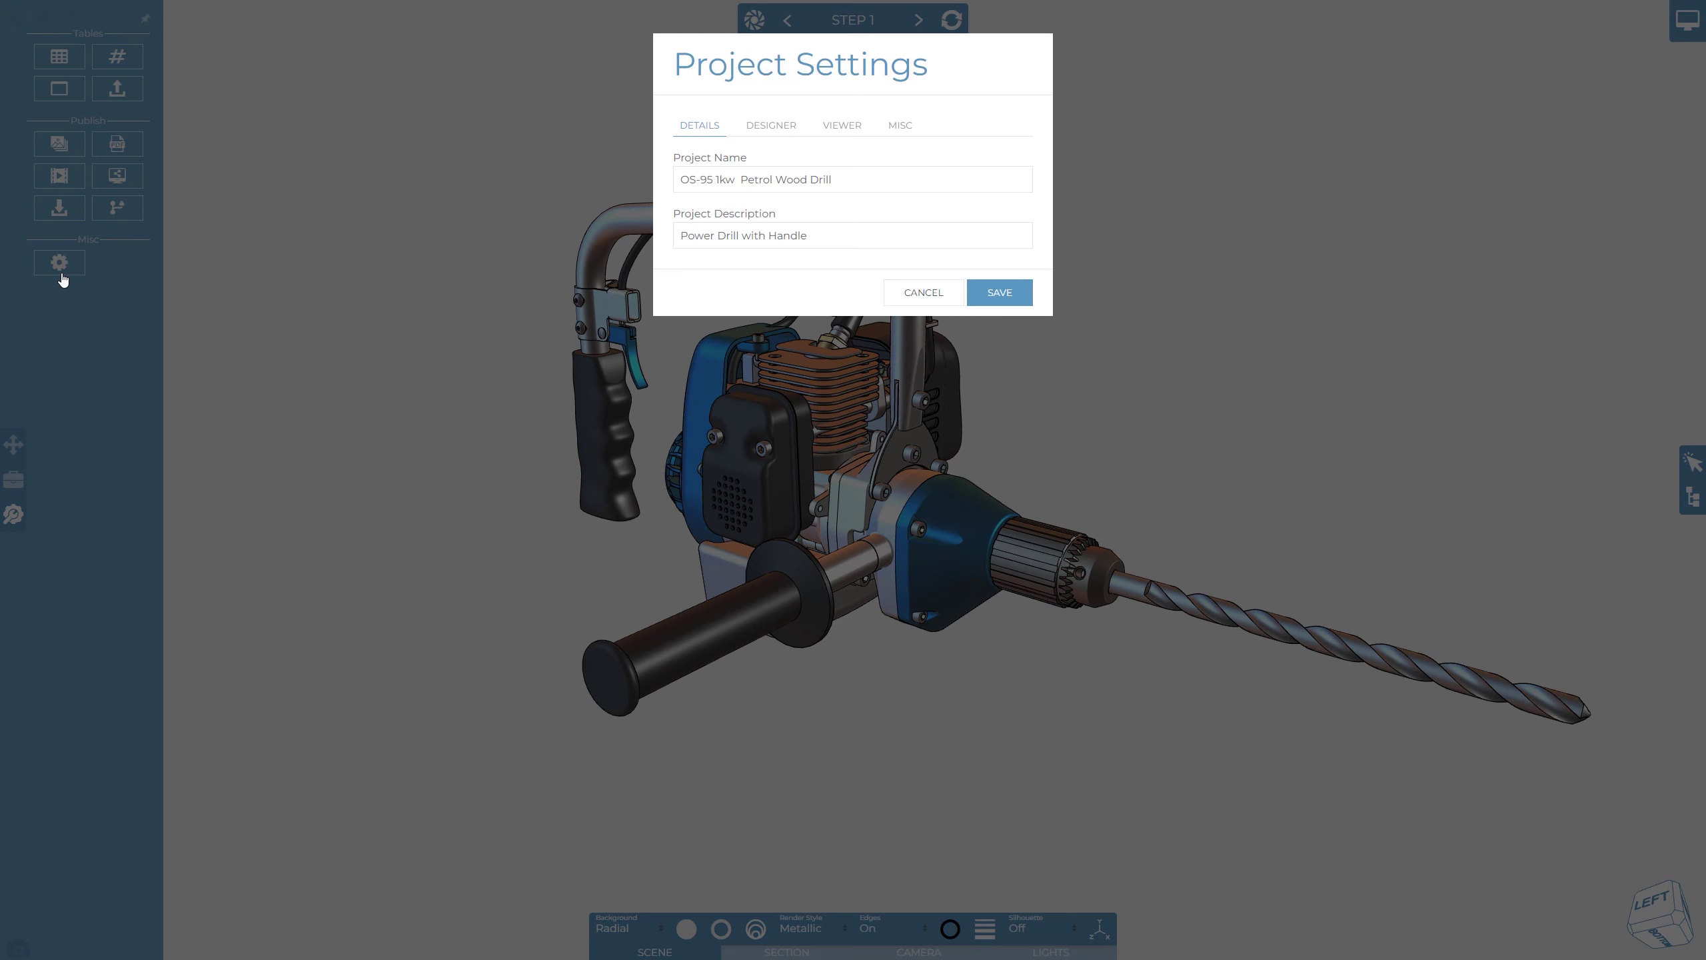
left_click(842, 128)
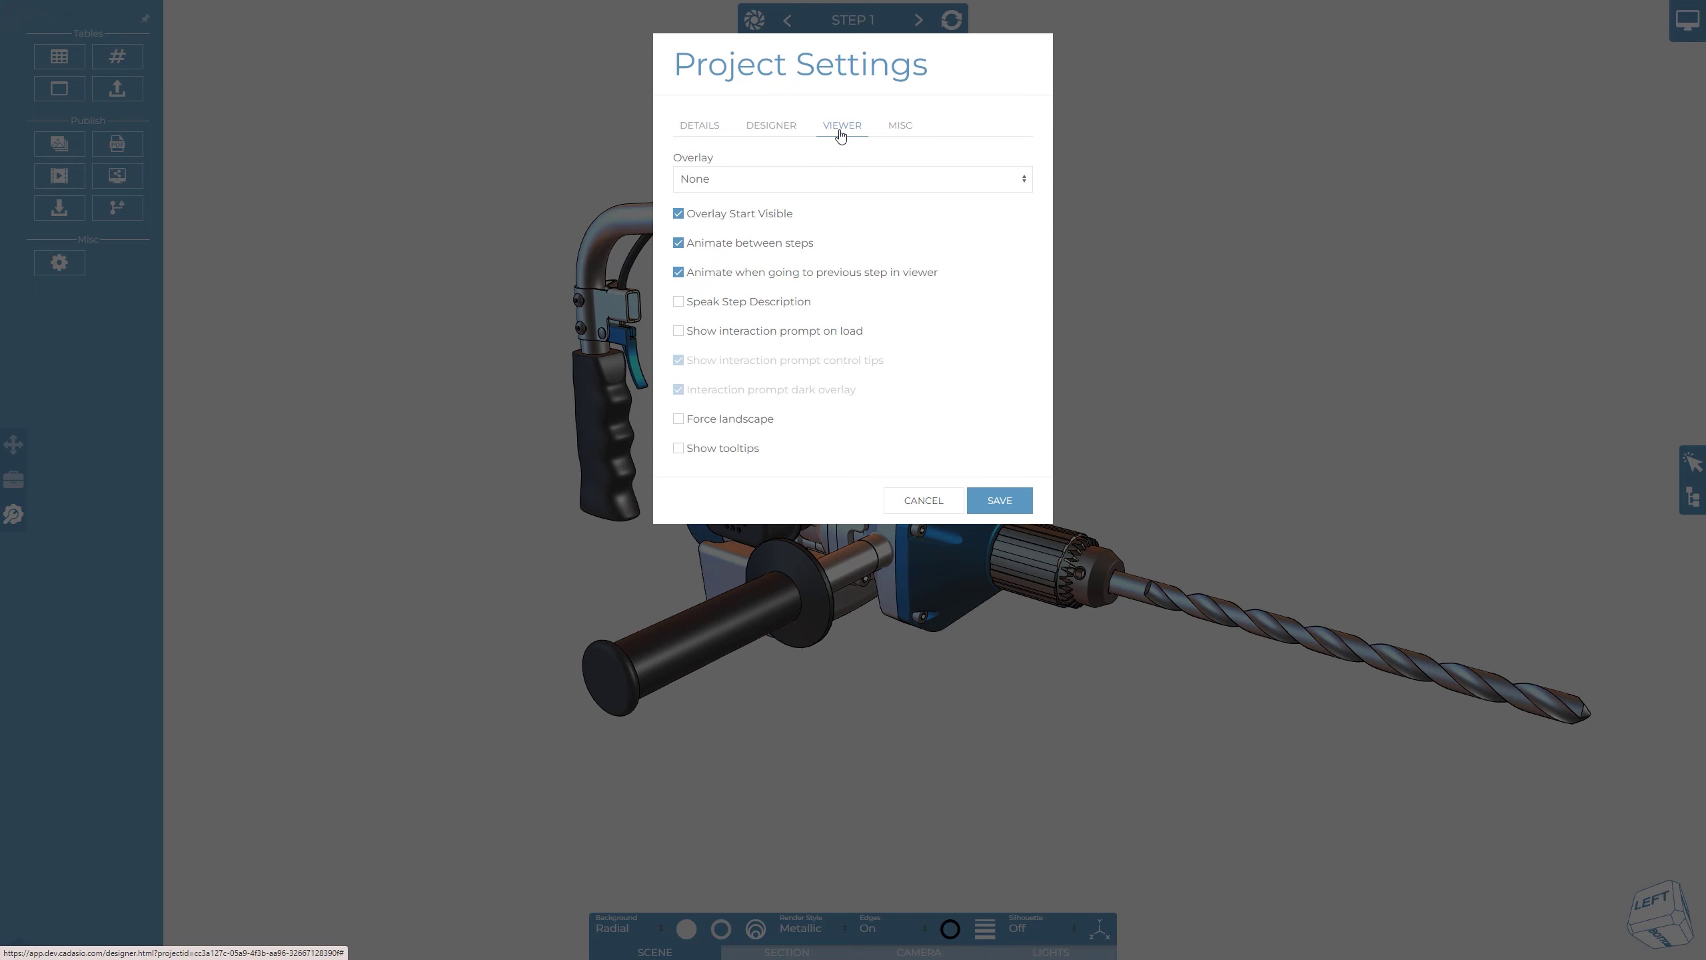
left_click(1020, 187)
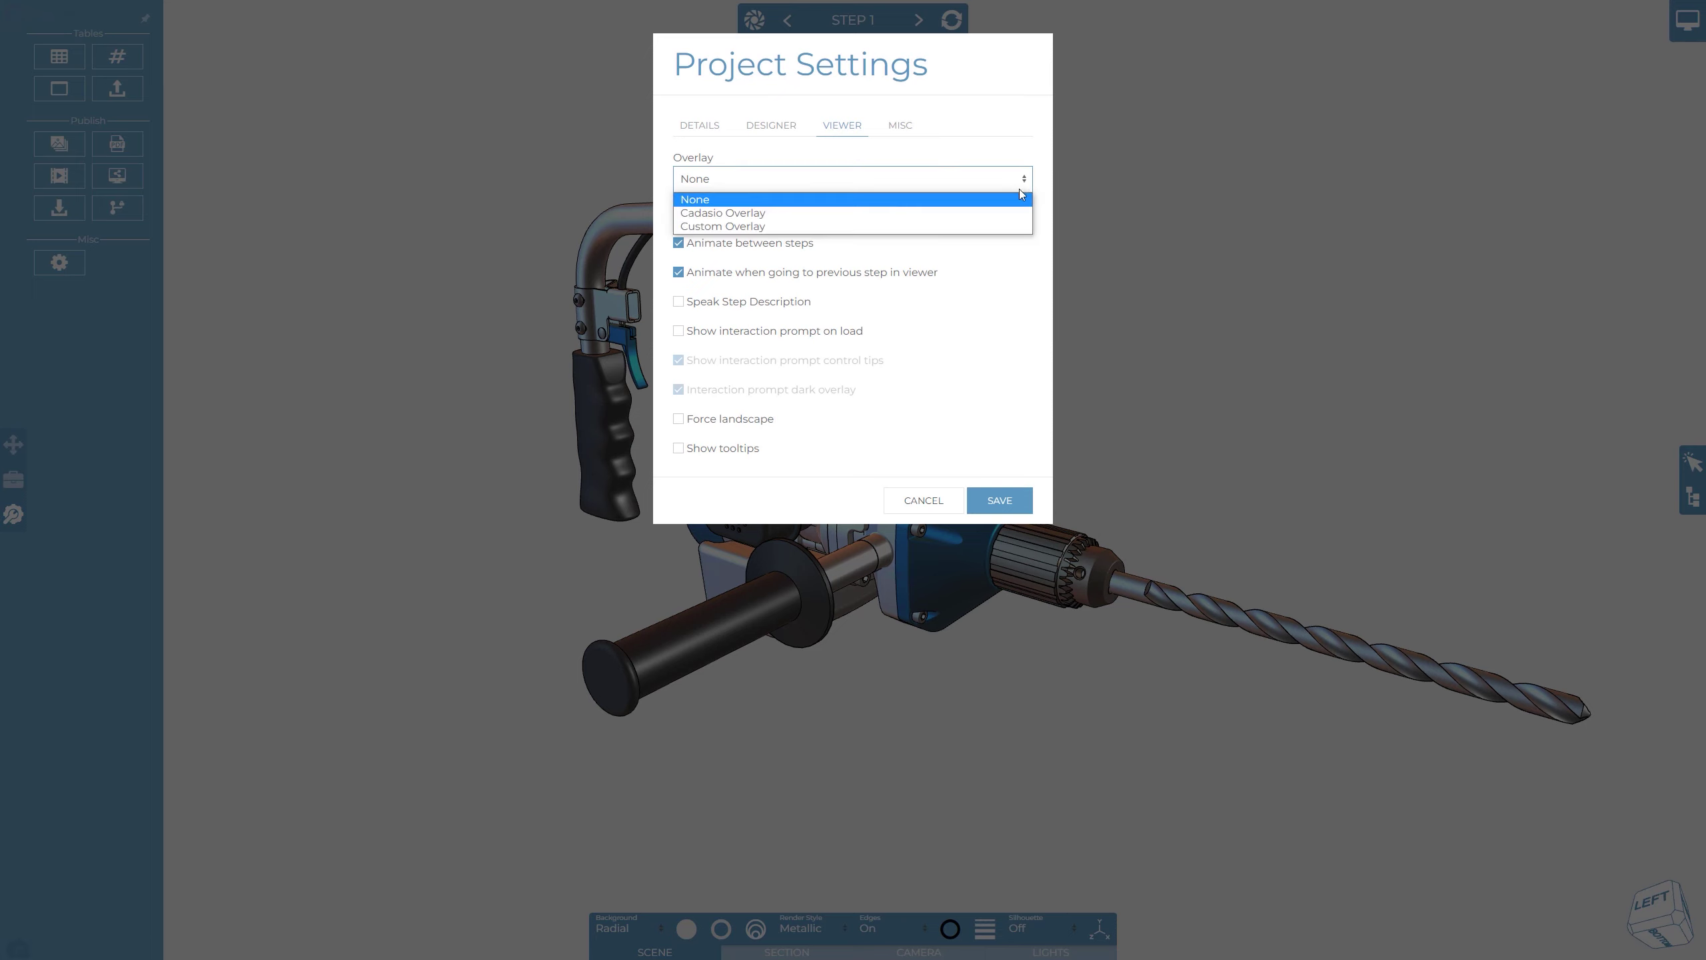
left_click(1018, 226)
left_click(777, 215)
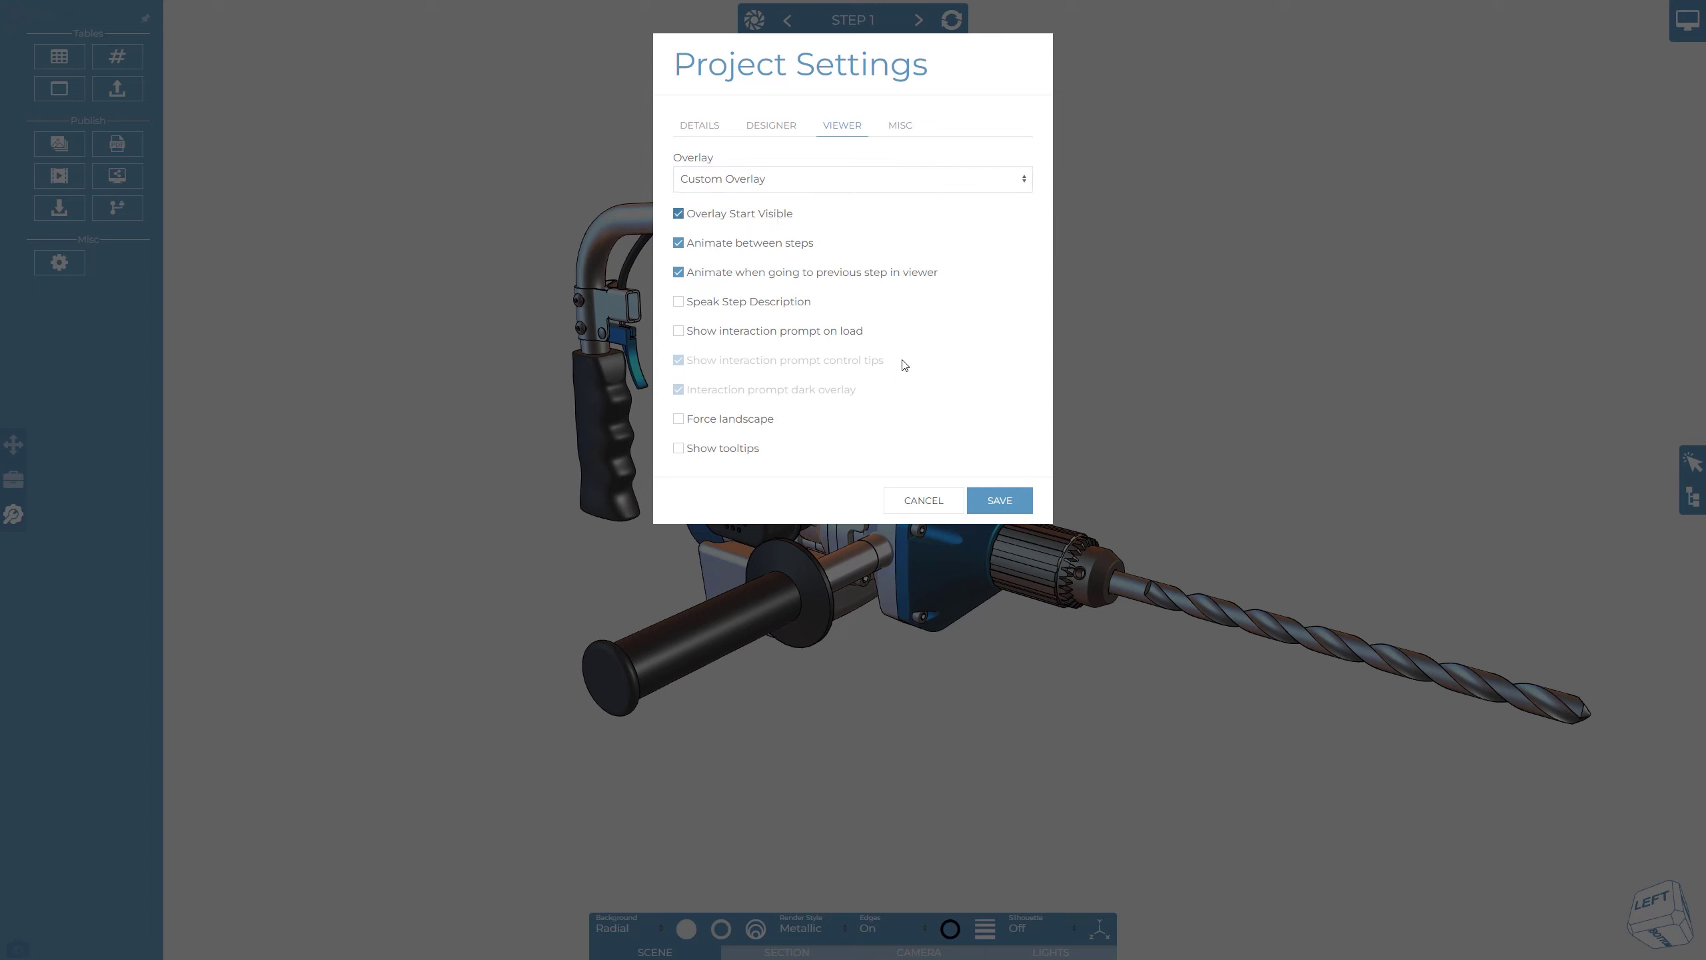
left_click(1001, 501)
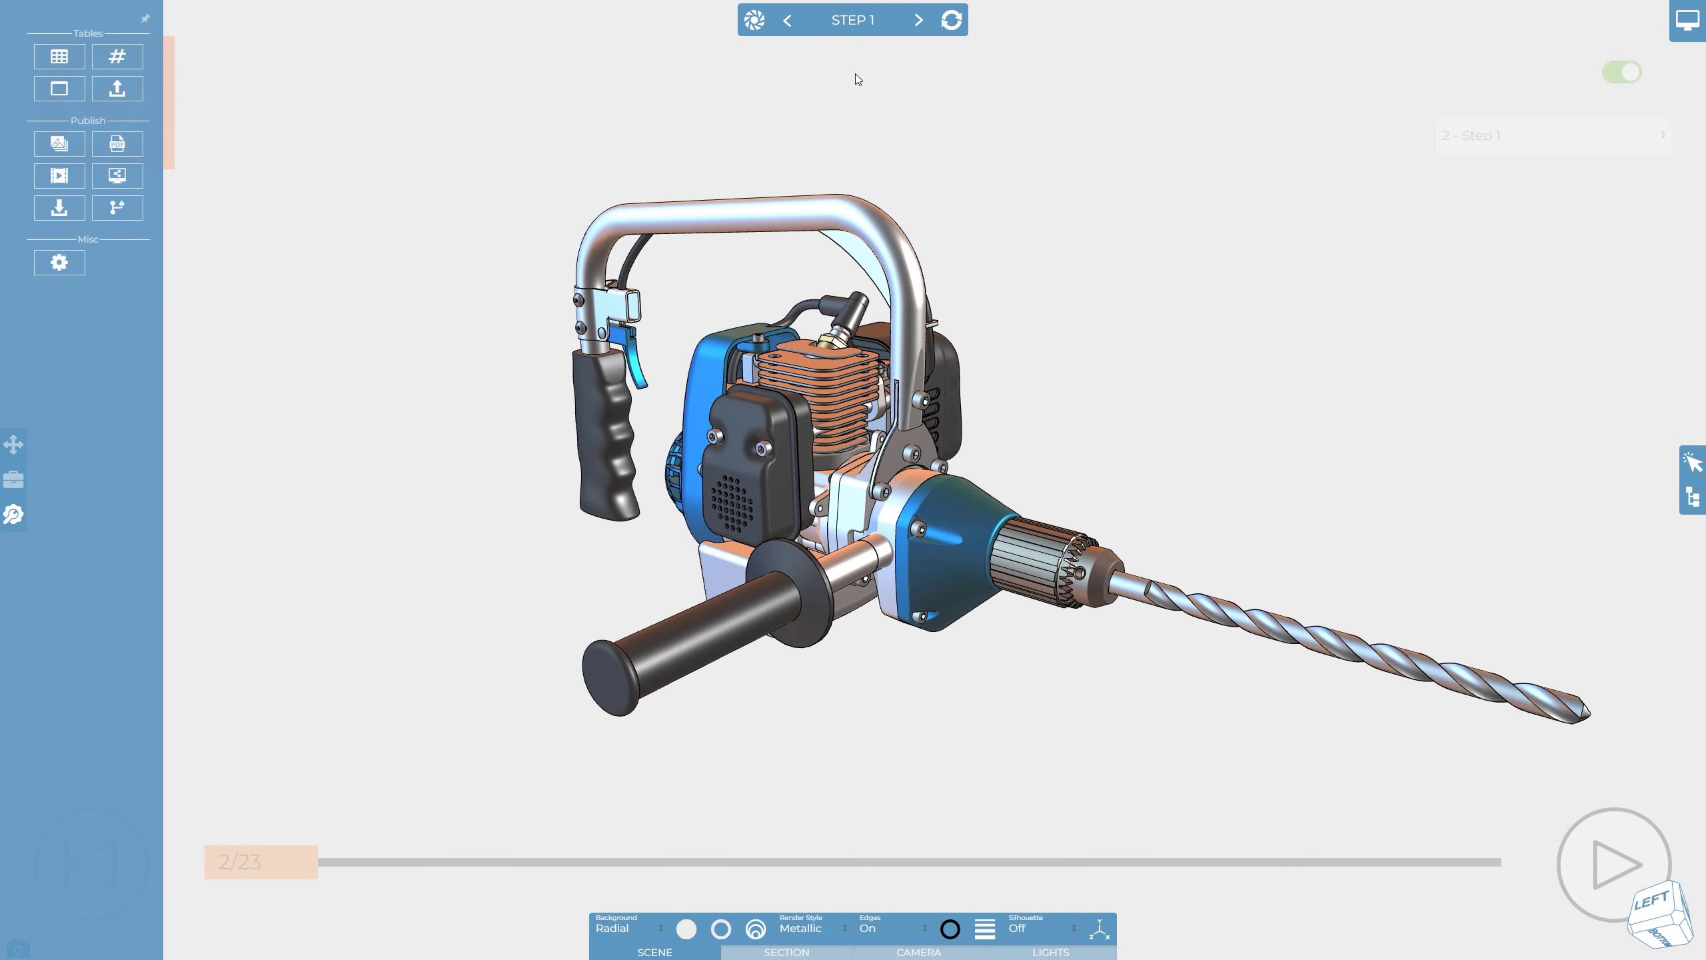
- Tick Hide Overlay in the START step's settings from the step overview and update it
left_click(850, 20)
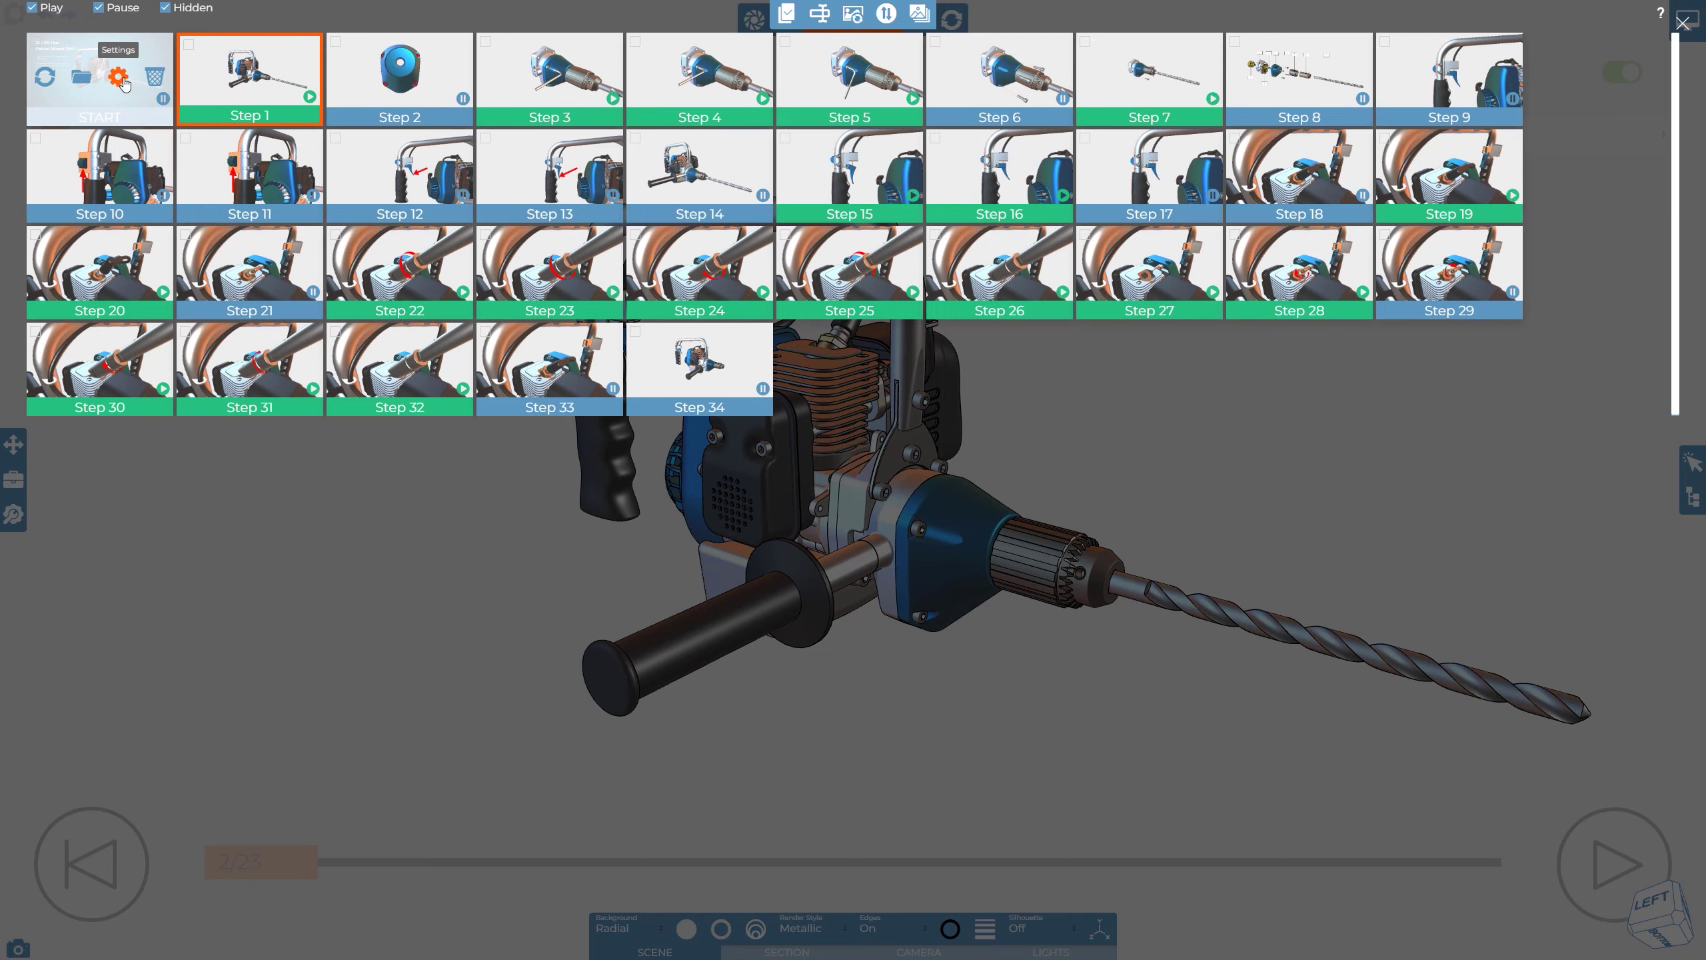
left_click(124, 82)
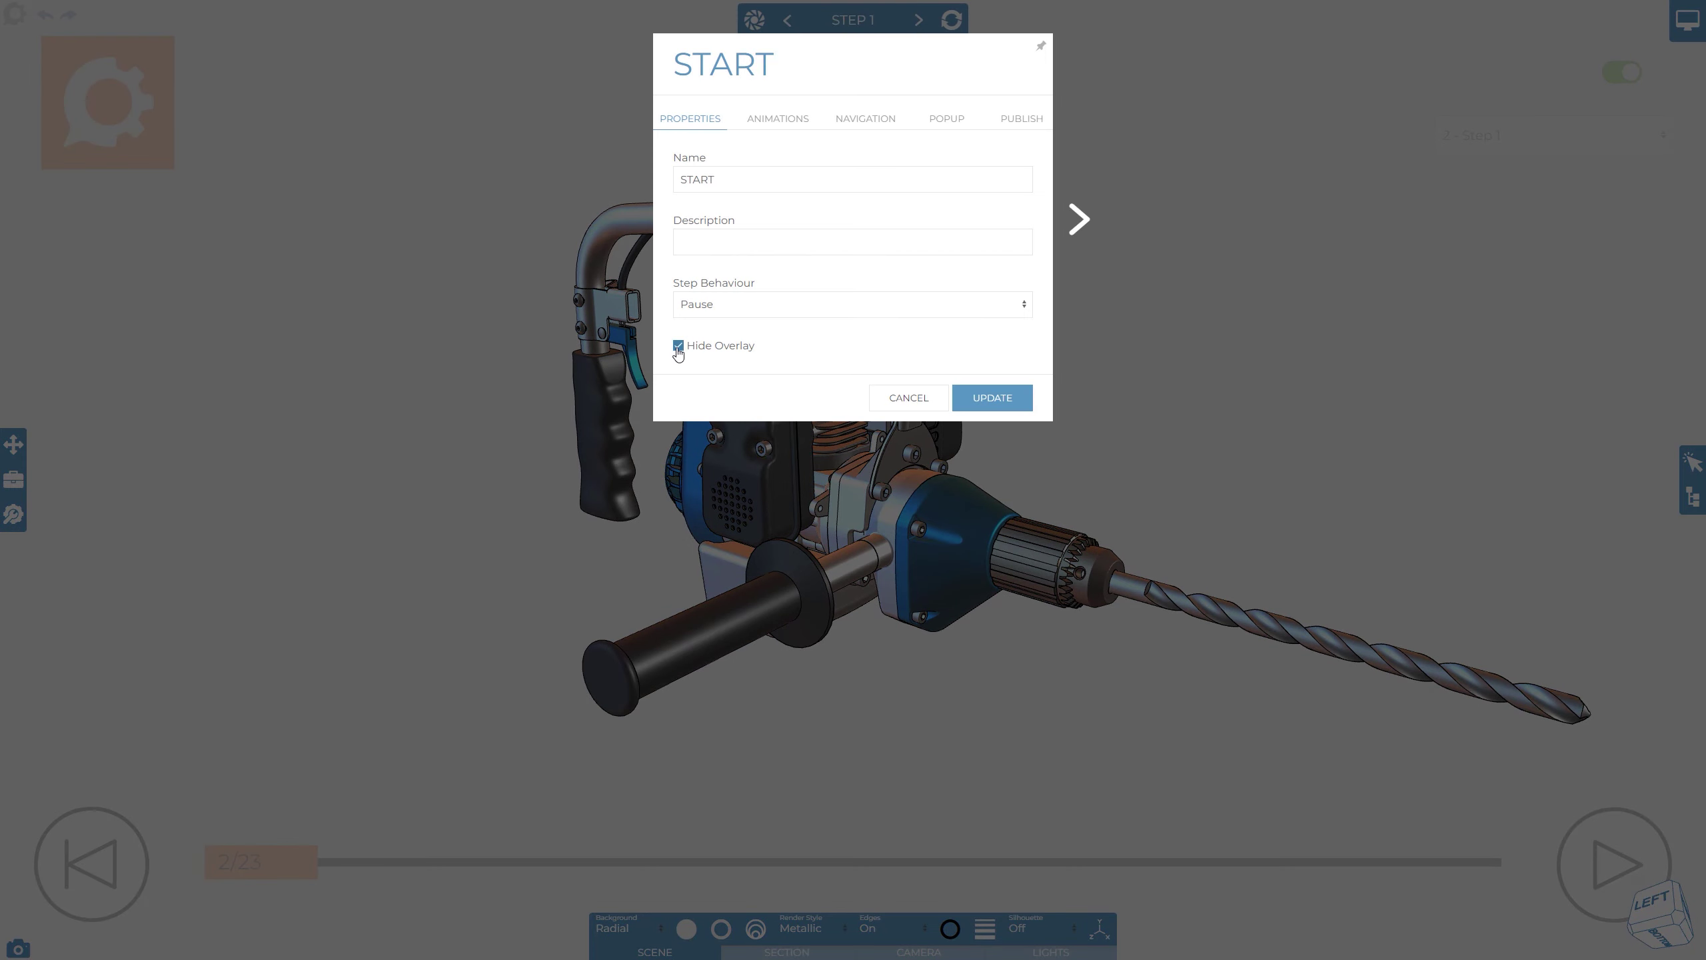
left_click(986, 403)
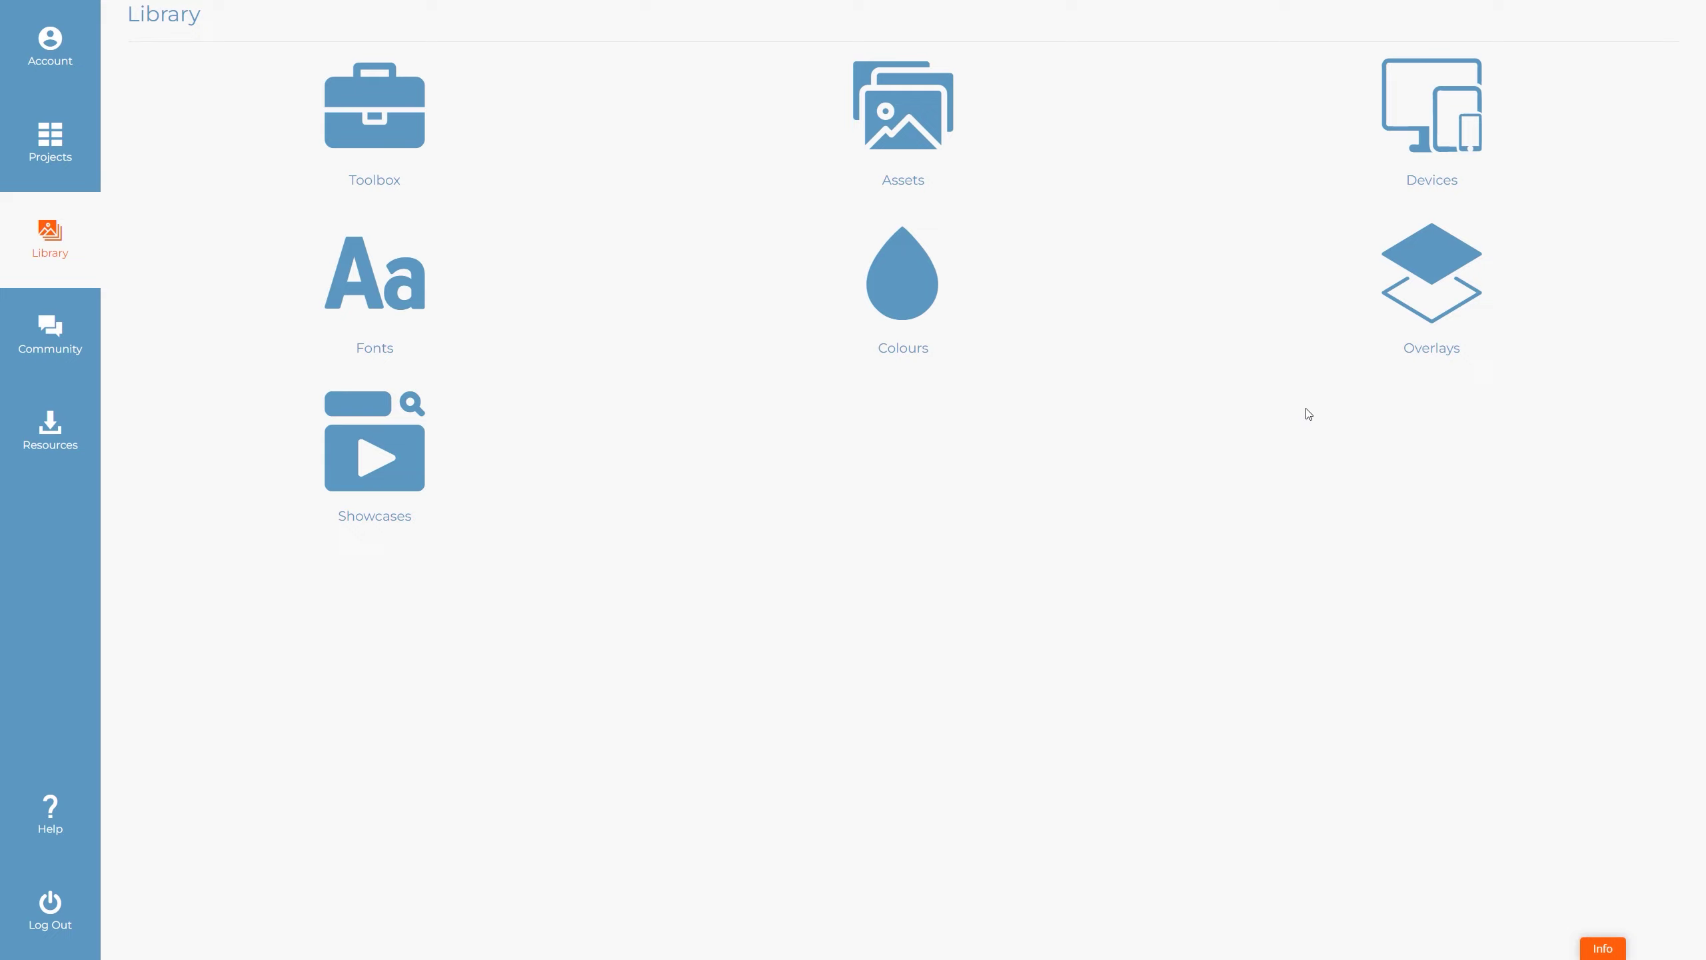
- From the Overlays library's import list, tick the Basic template, import it, and close
left_click(1428, 312)
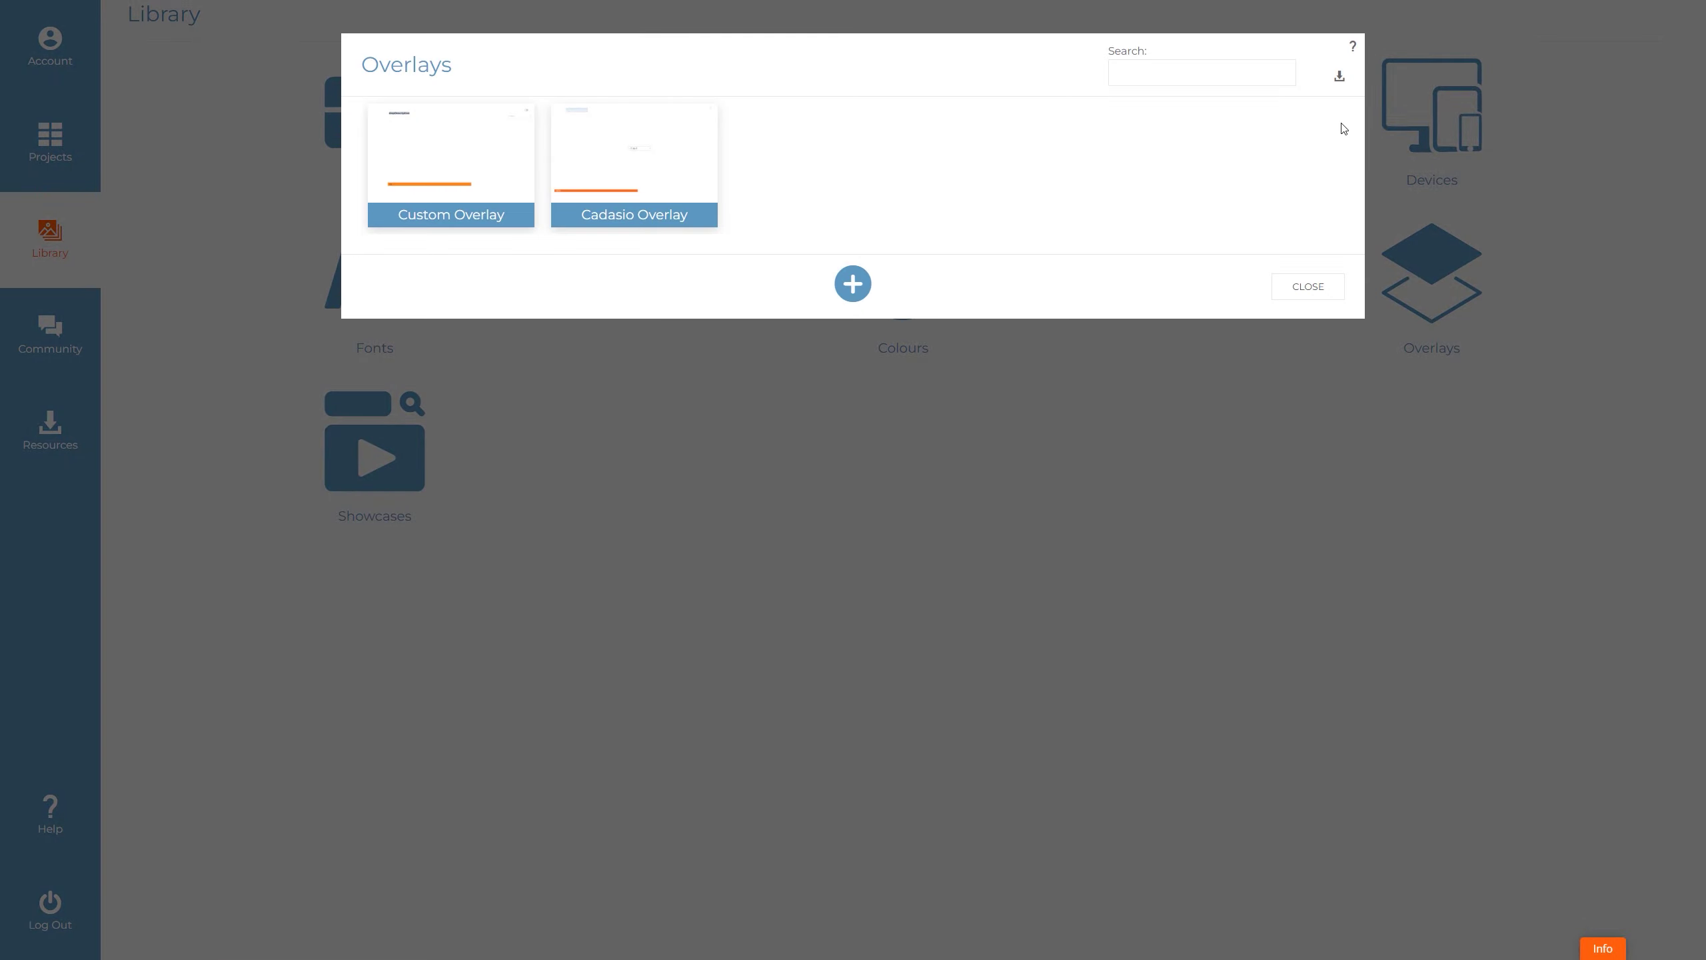
left_click(1339, 79)
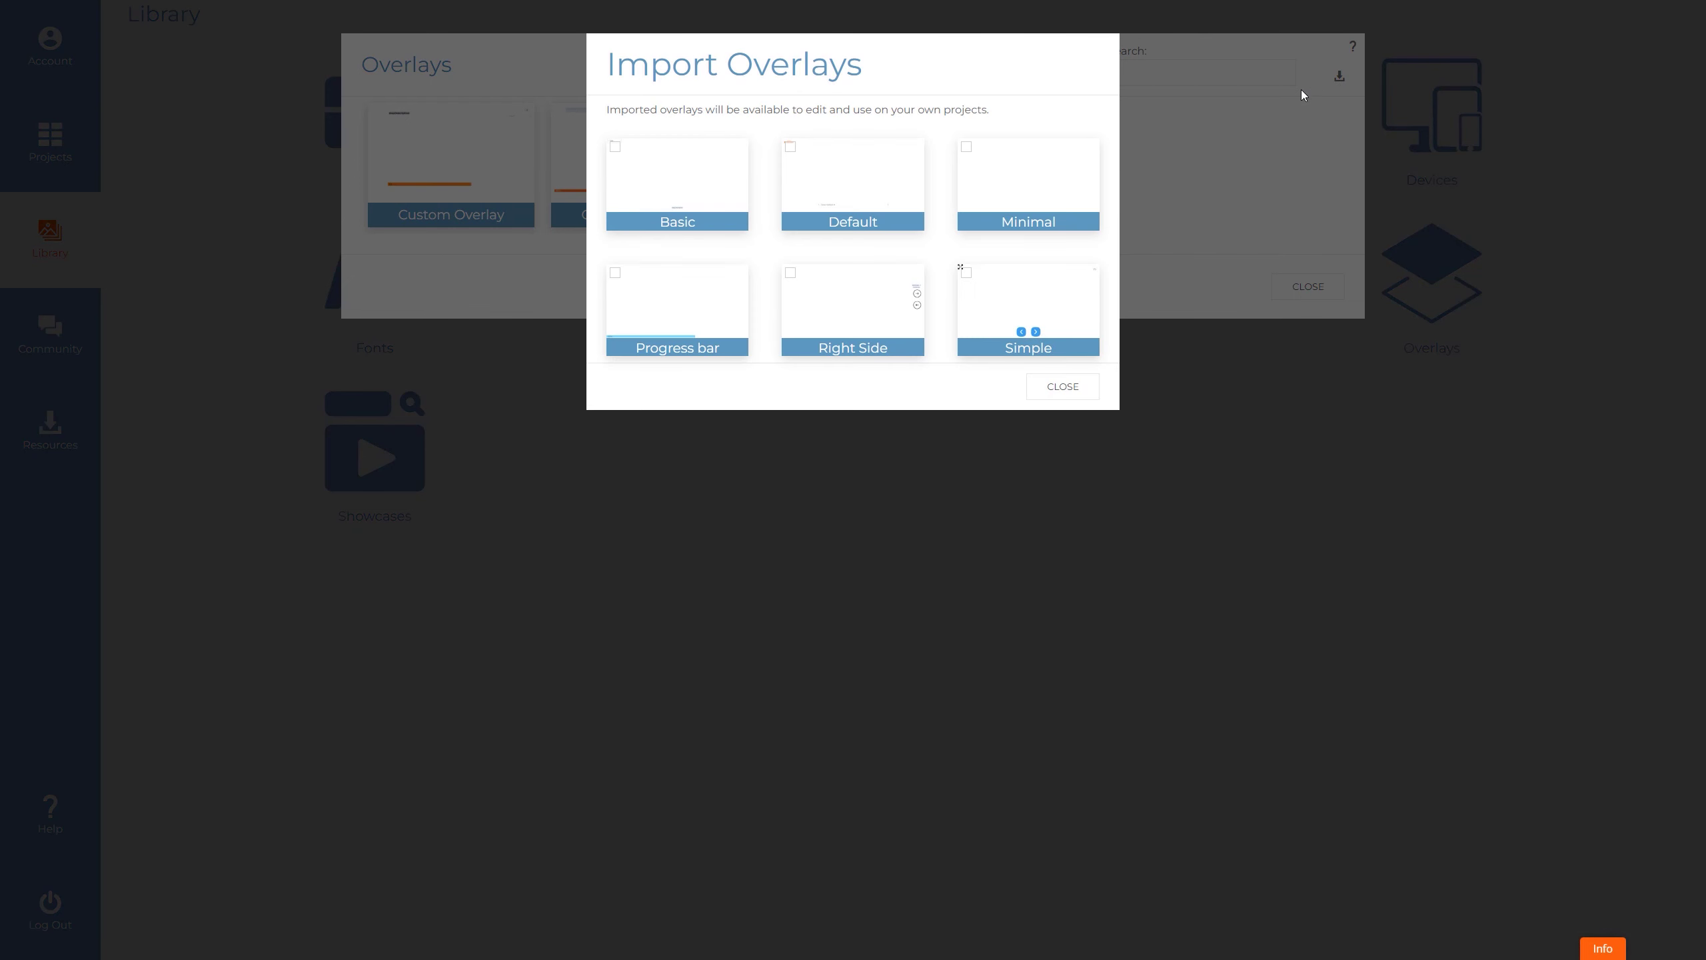
left_click(615, 148)
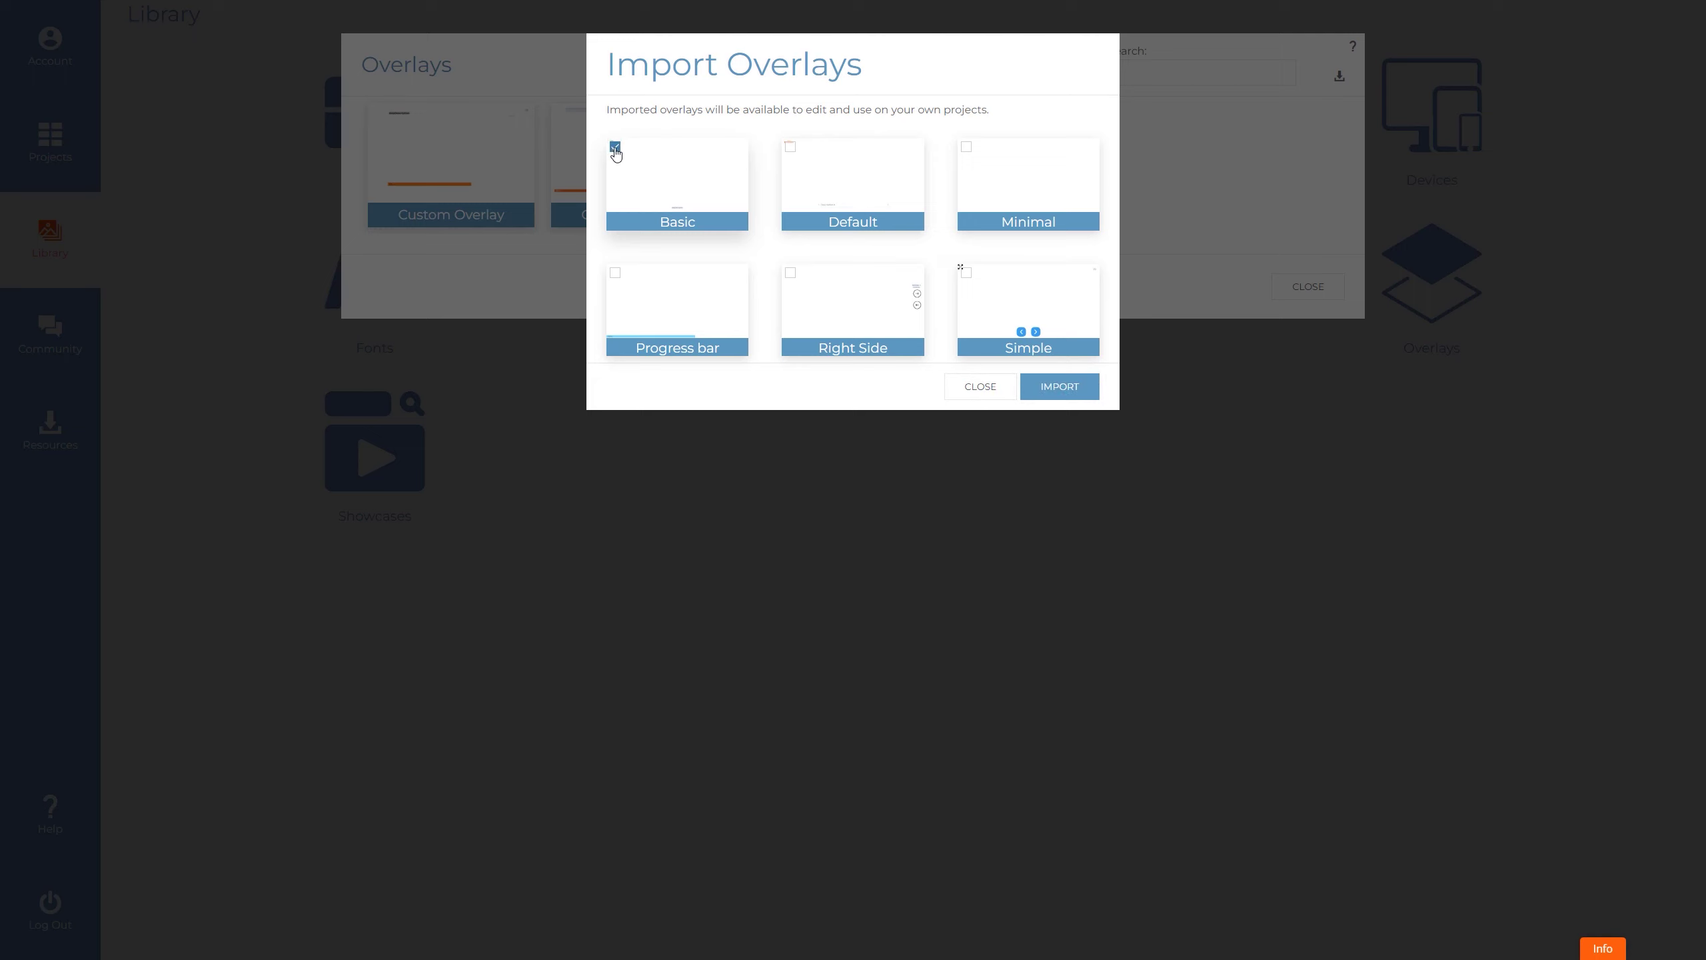
left_click(1049, 388)
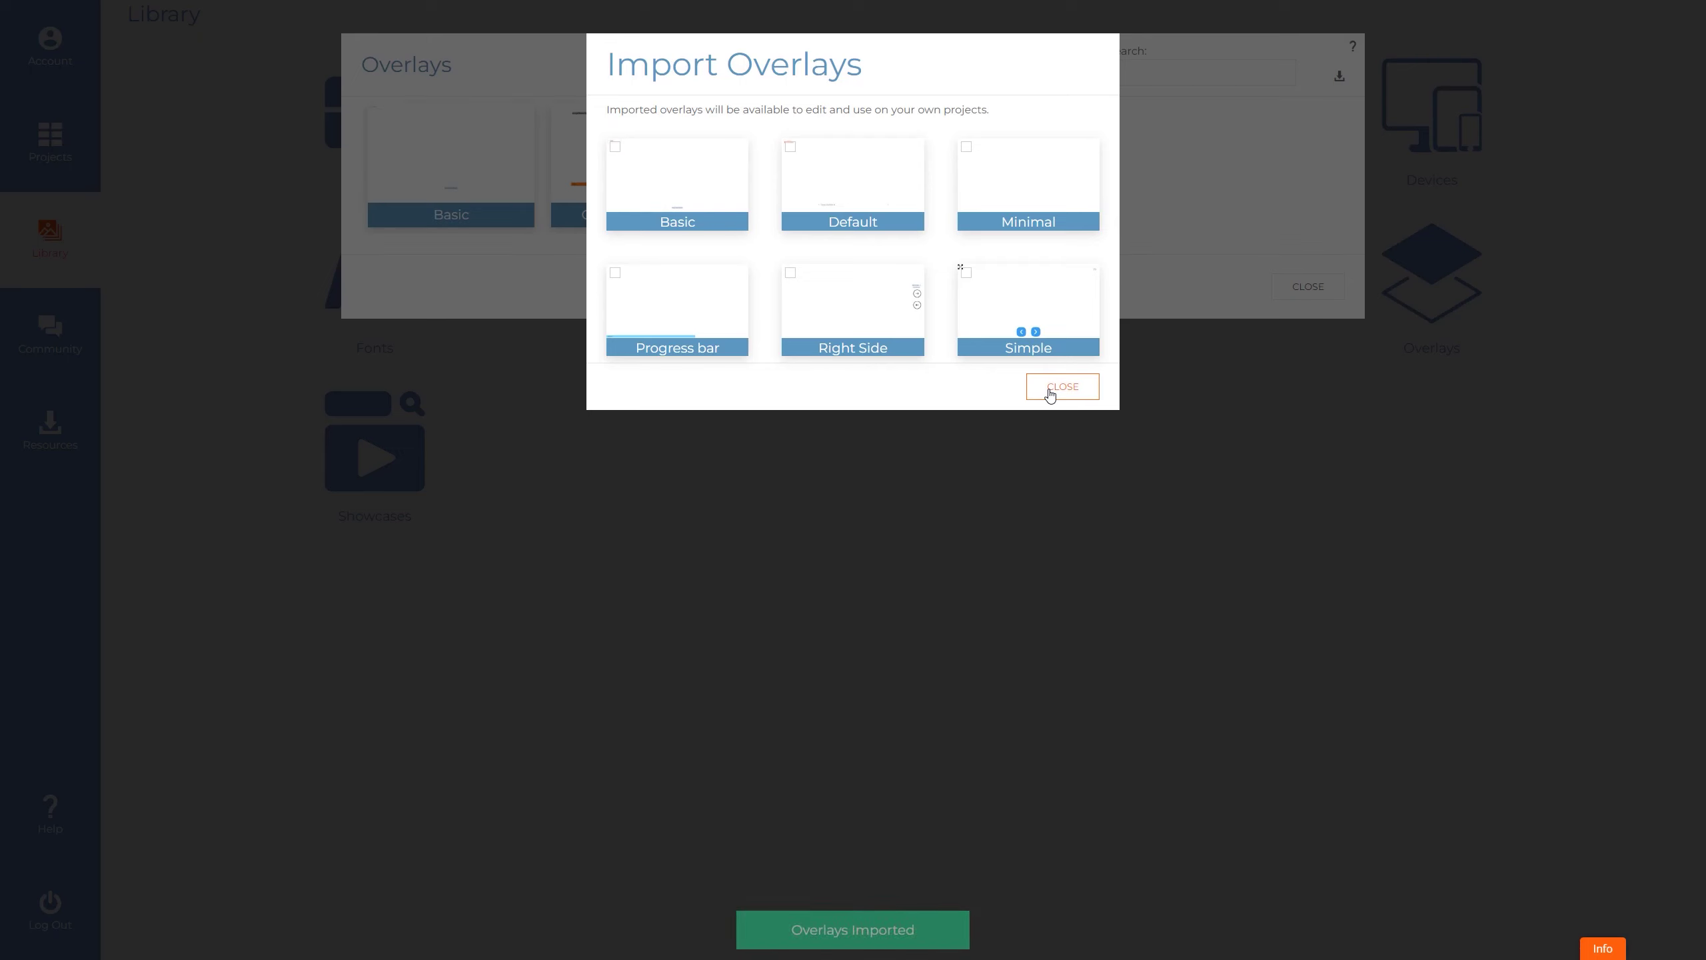
left_click(1050, 394)
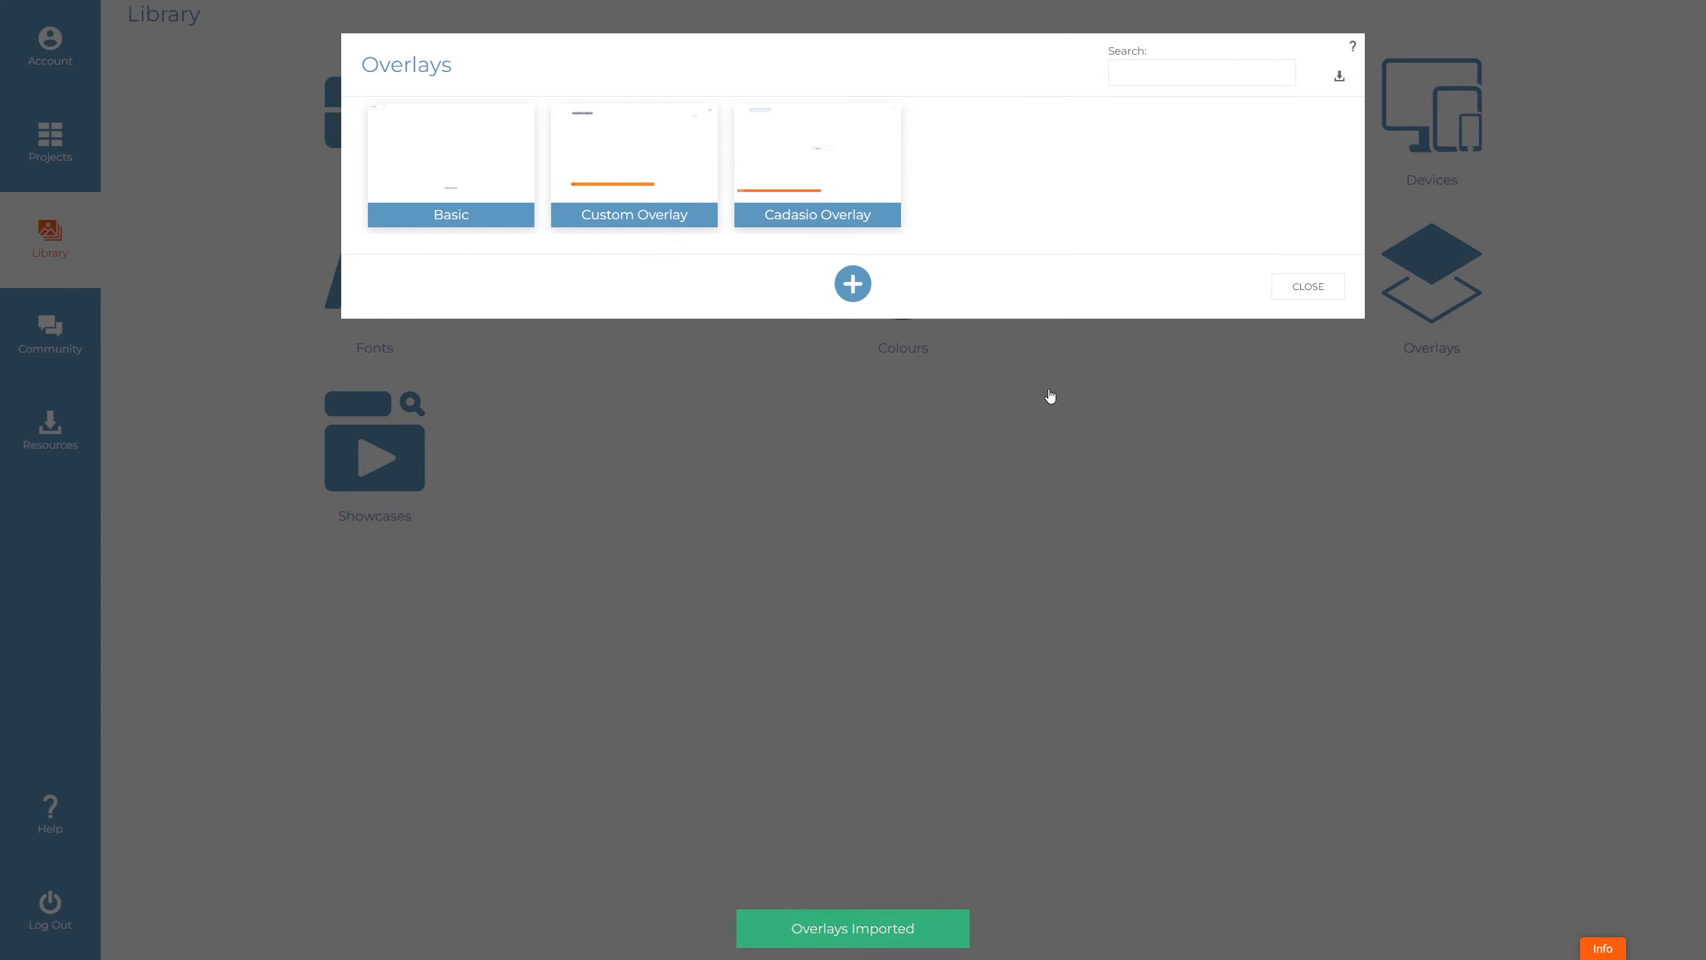